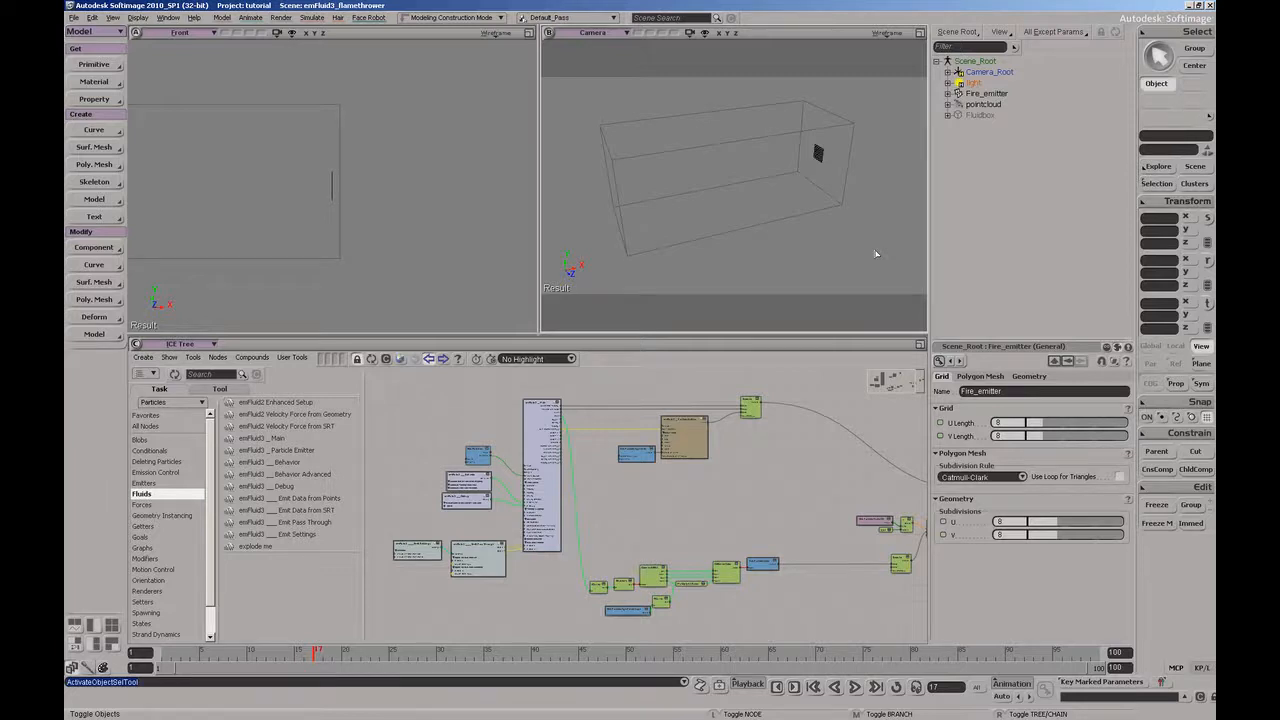
Step: Examine the fluid ICE tree and the position of Fire_emitter inside the fluid box from several angles
drag(783, 476, 718, 482)
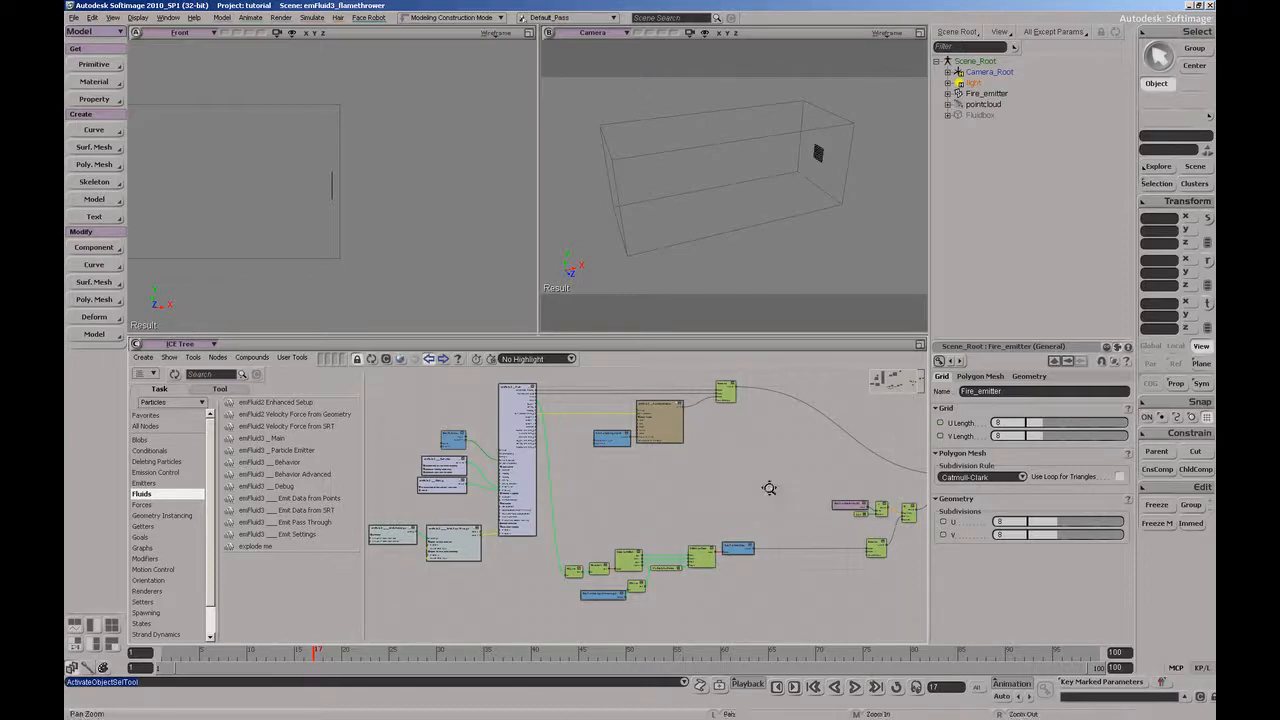
drag(766, 489, 708, 480)
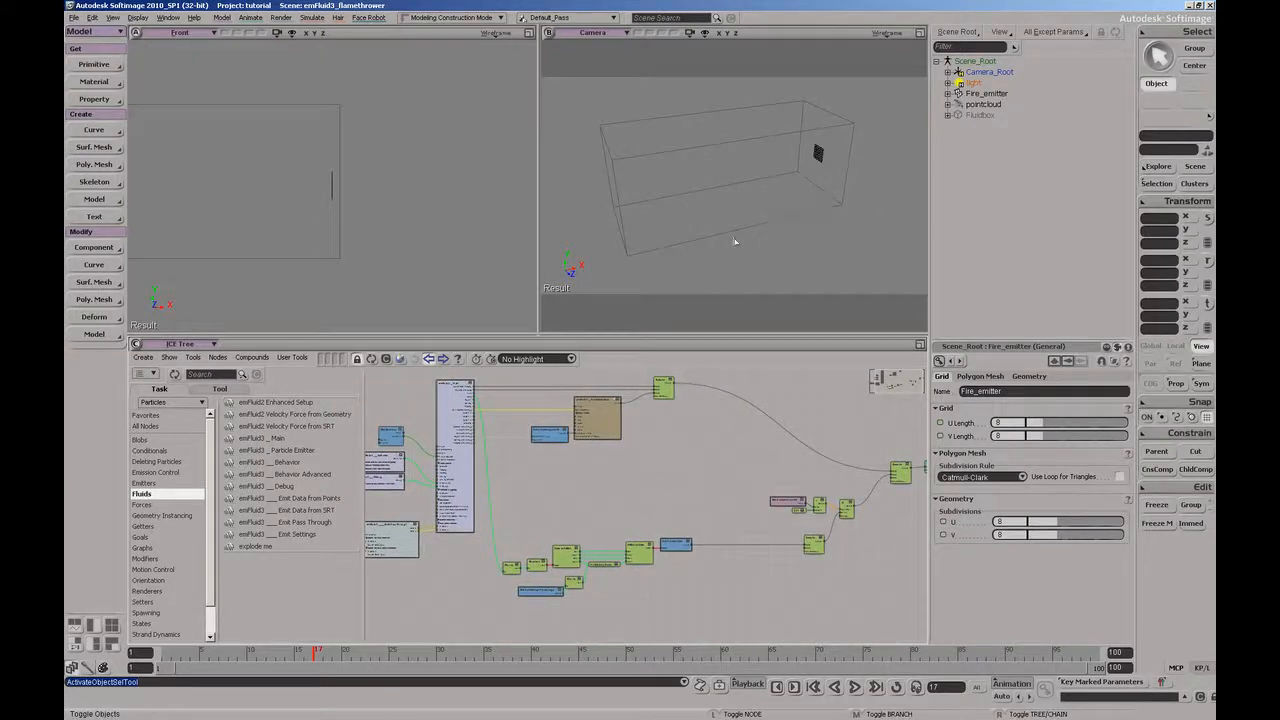
right_drag(746, 174, 746, 183)
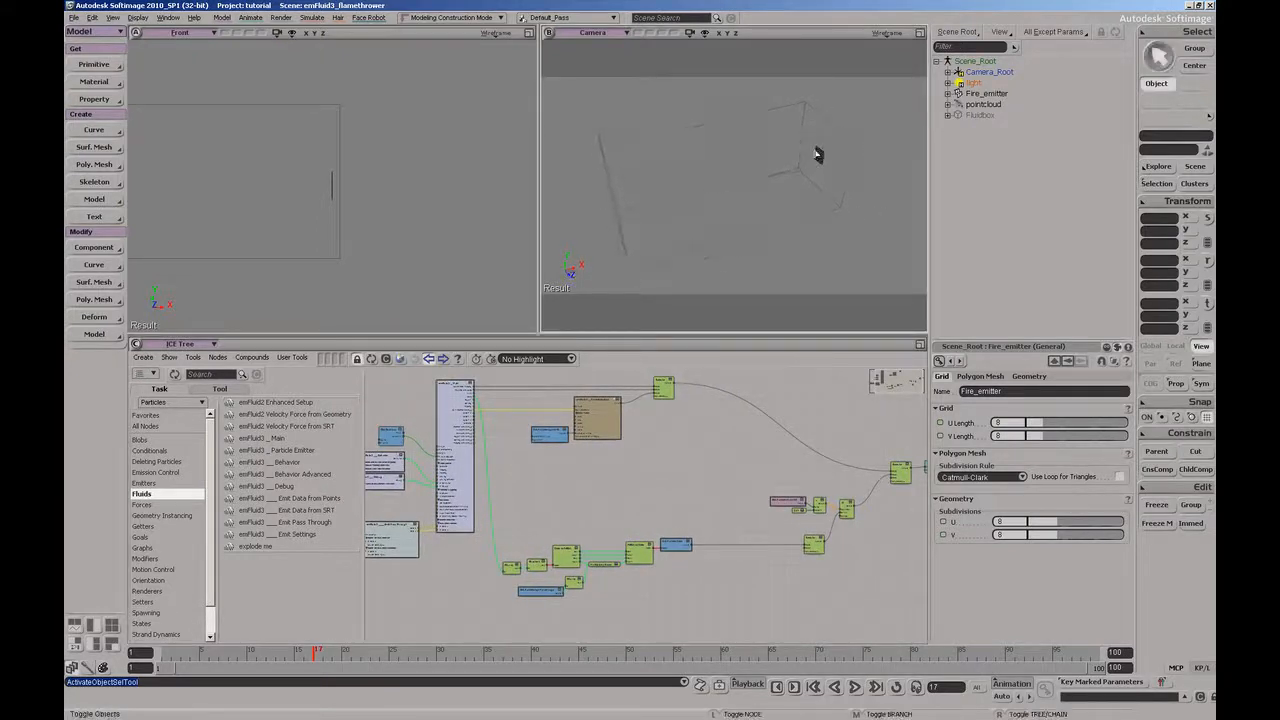
right_drag(817, 168, 771, 179)
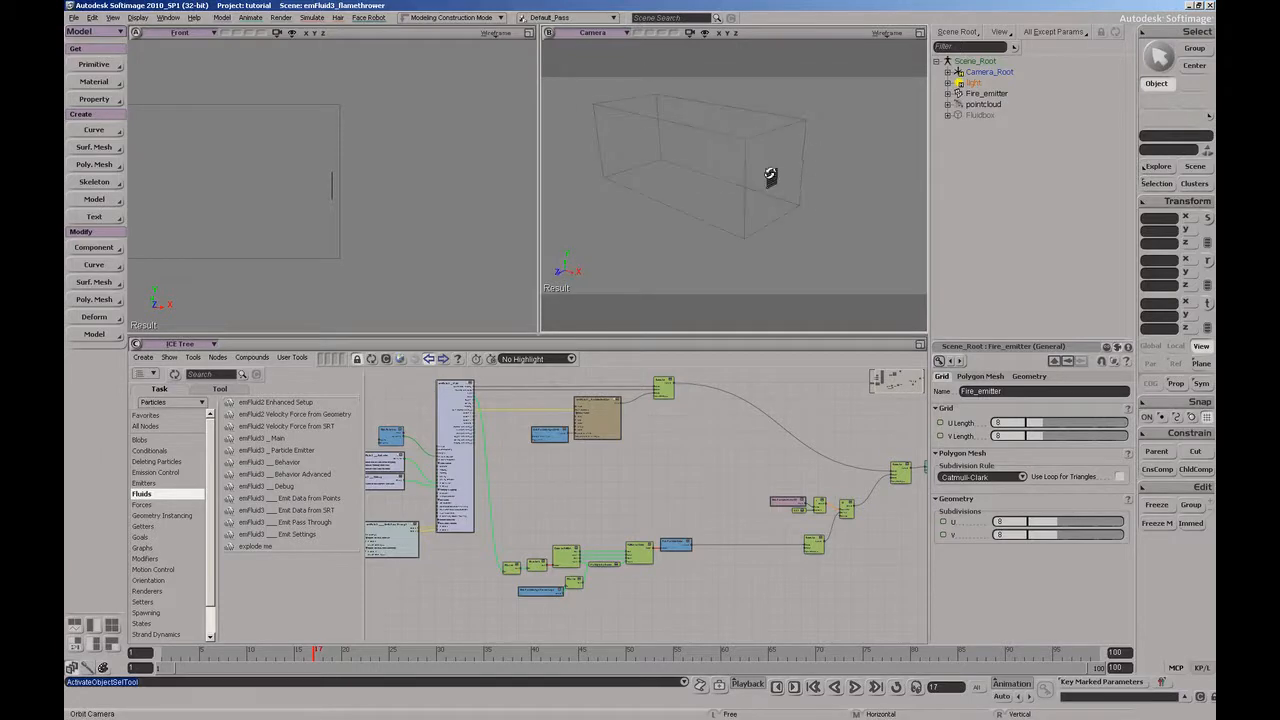
click(773, 179)
key(o)
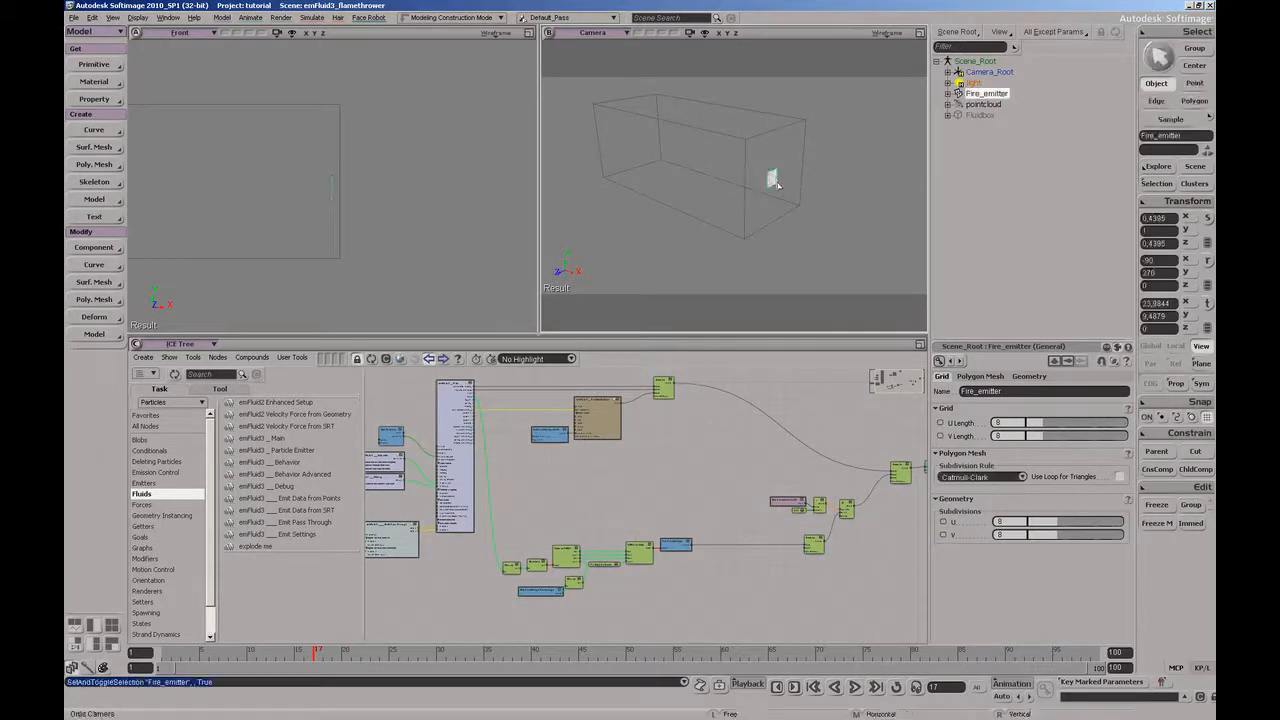
drag(771, 186, 822, 189)
key(Escape)
click(871, 172)
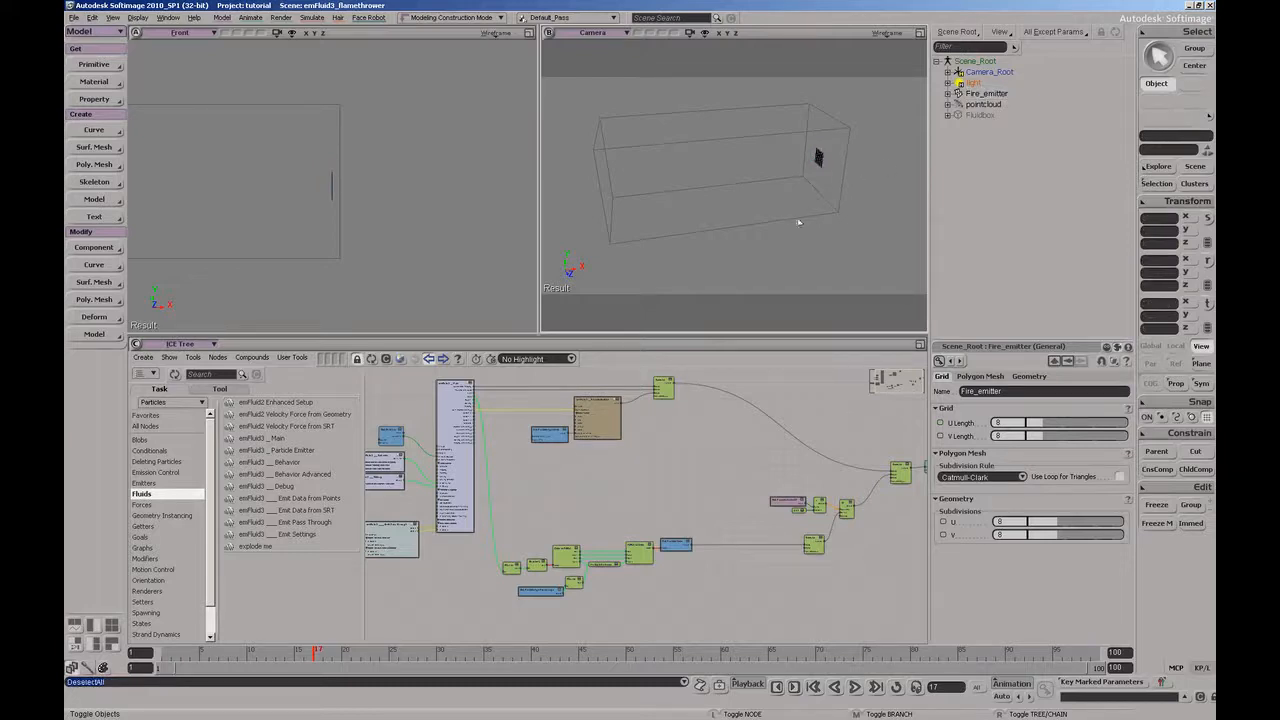
right_drag(760, 197, 826, 172)
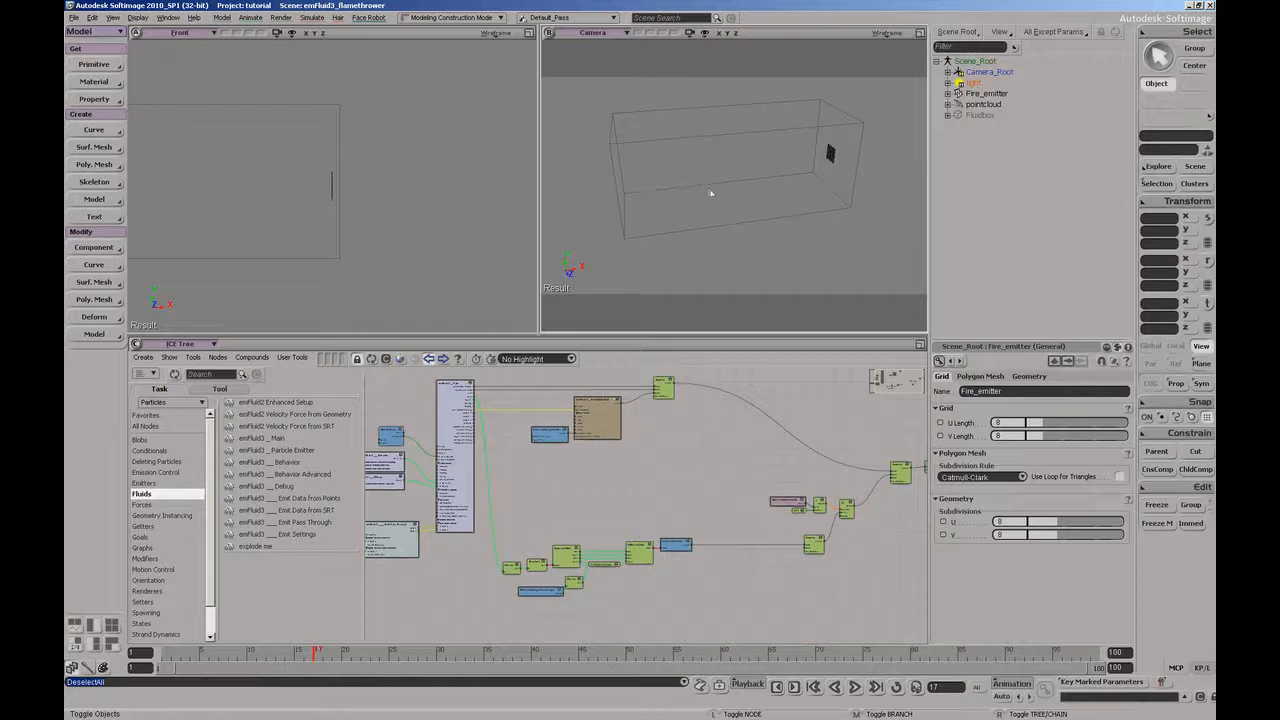
key(o)
drag(754, 191, 757, 207)
key(space)
drag(757, 236, 762, 204)
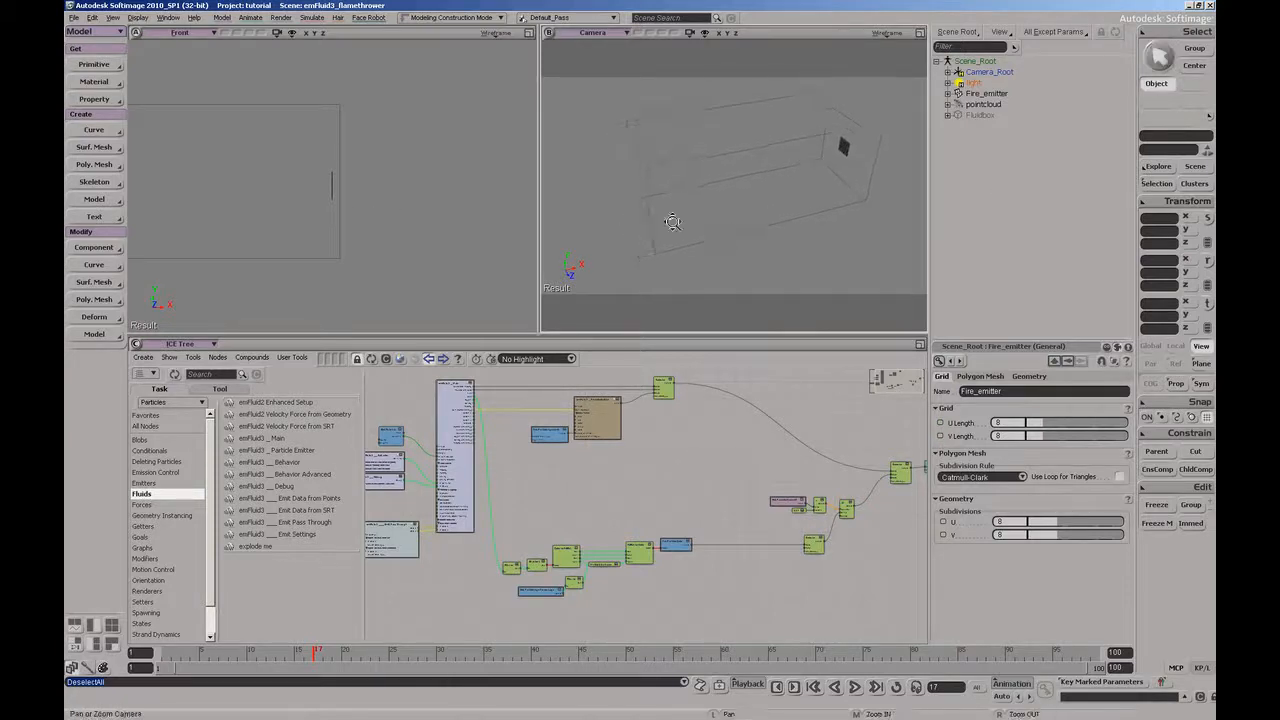
Step: Create a polygon mesh grid and scale it along X to about 6.22 to span the fluid box's length
click(94, 64)
mouse_move(196, 89)
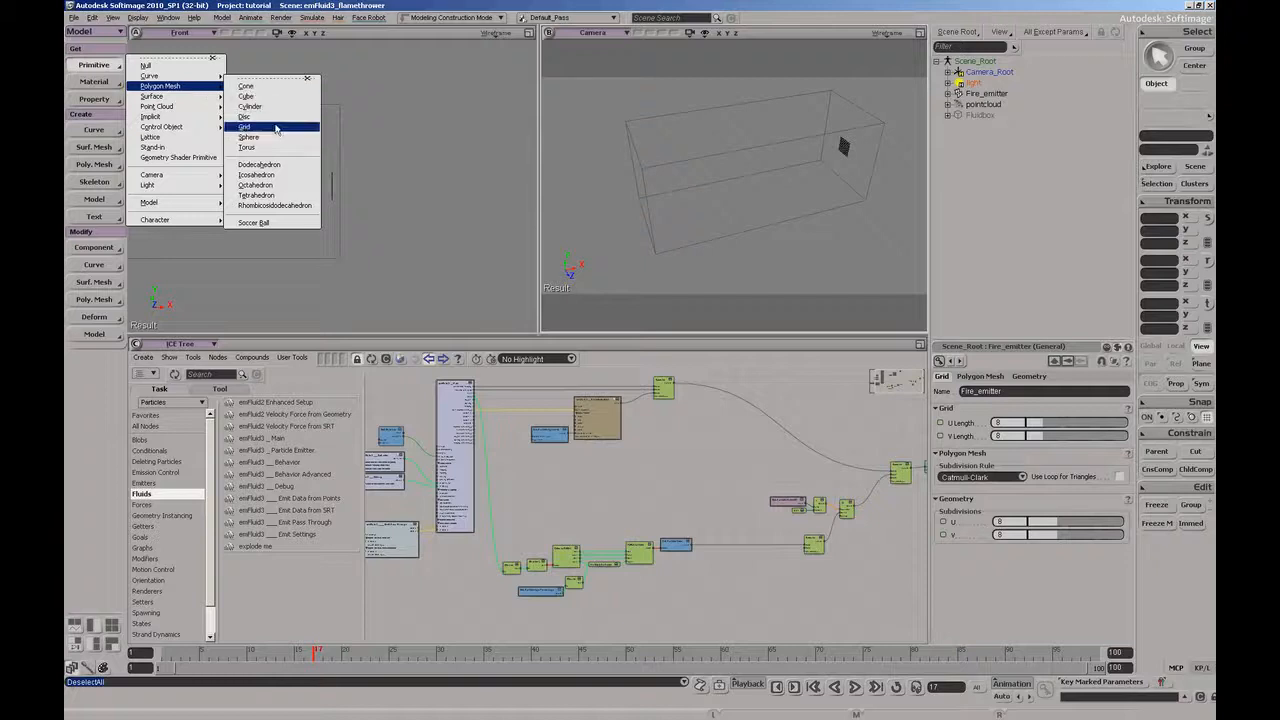
click(279, 129)
key(a)
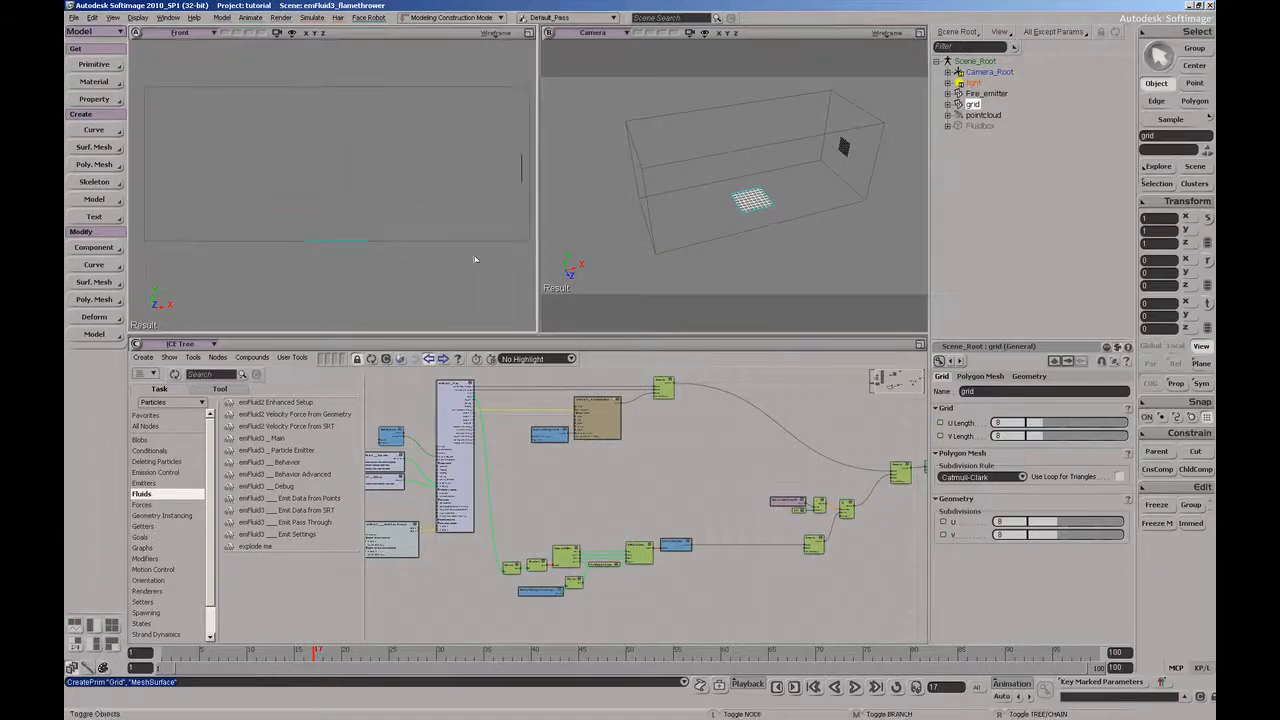
key(x)
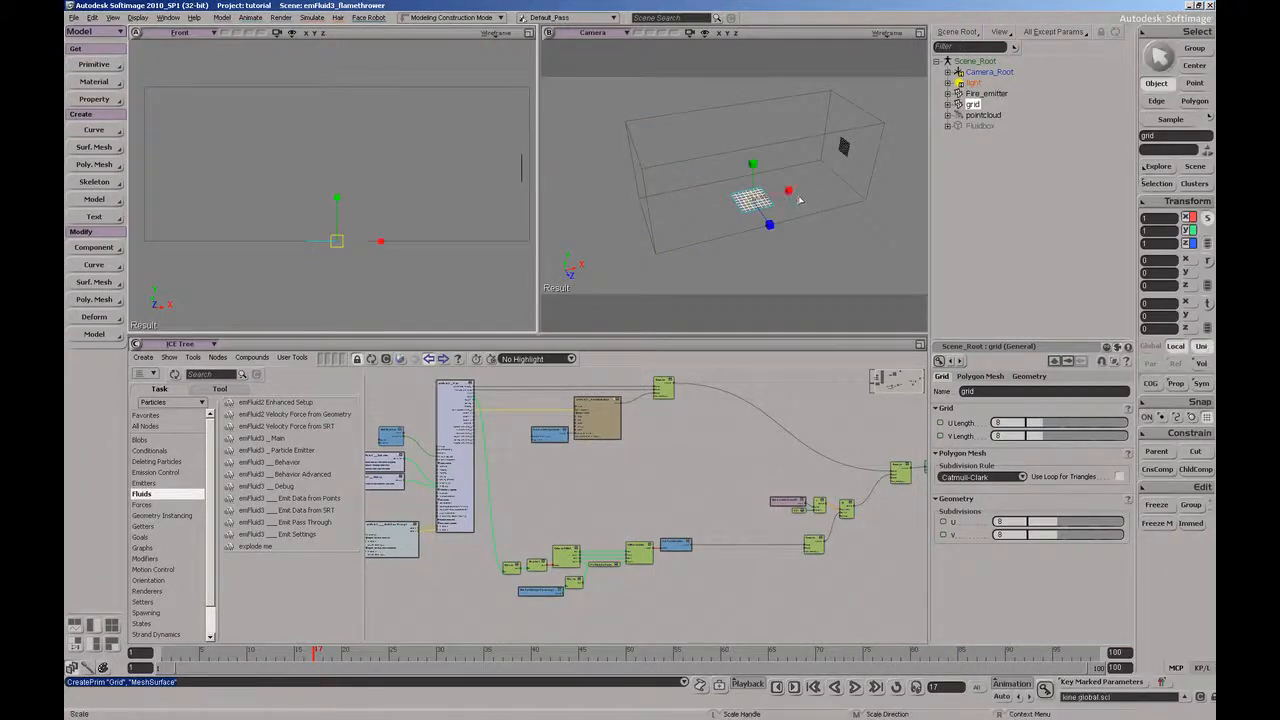
drag(798, 201, 891, 188)
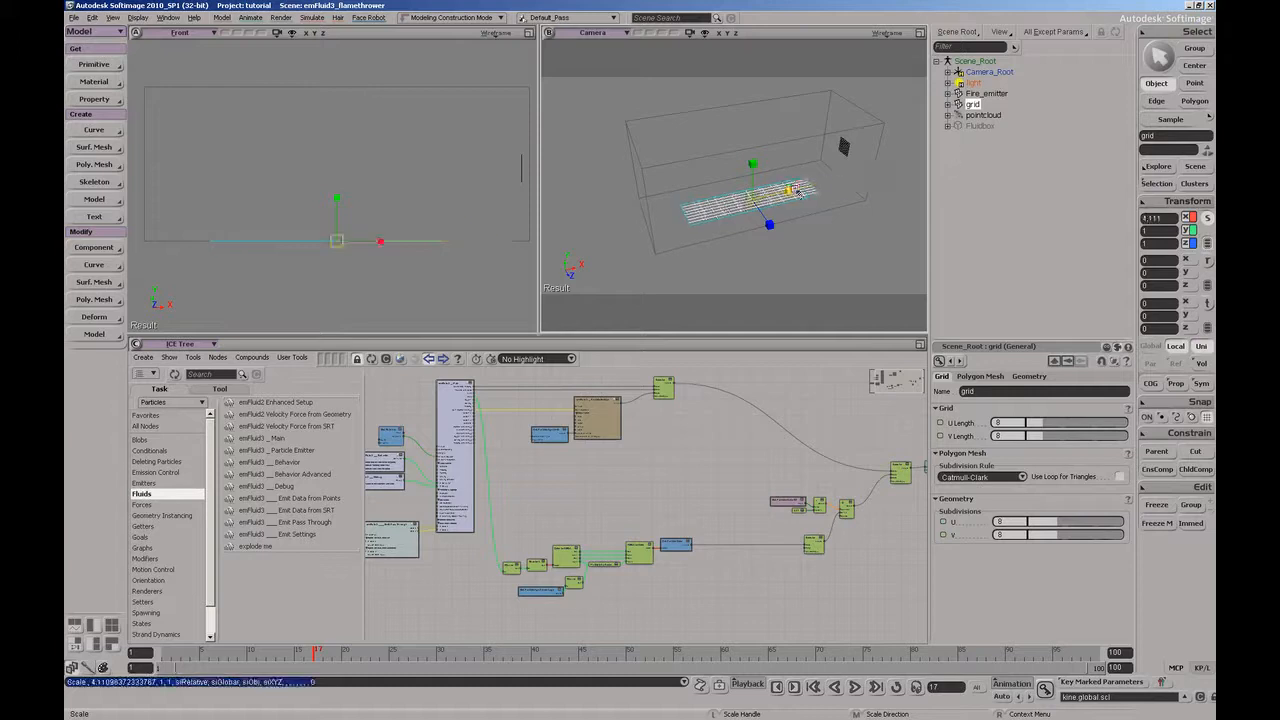
drag(794, 190, 820, 185)
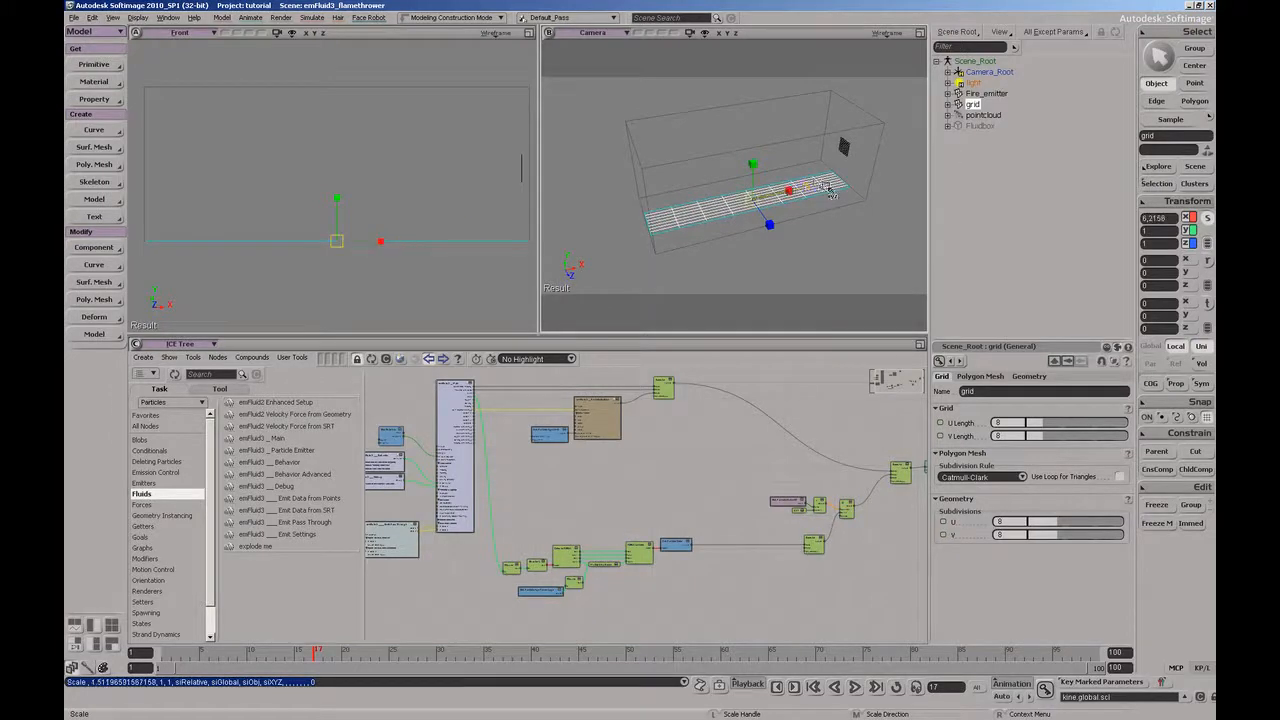
Step: Scale the grid along Z to about 2.43 so it covers the width of the fluid box's floor
key(s)
right_drag(828, 187, 749, 177)
drag(657, 197, 568, 201)
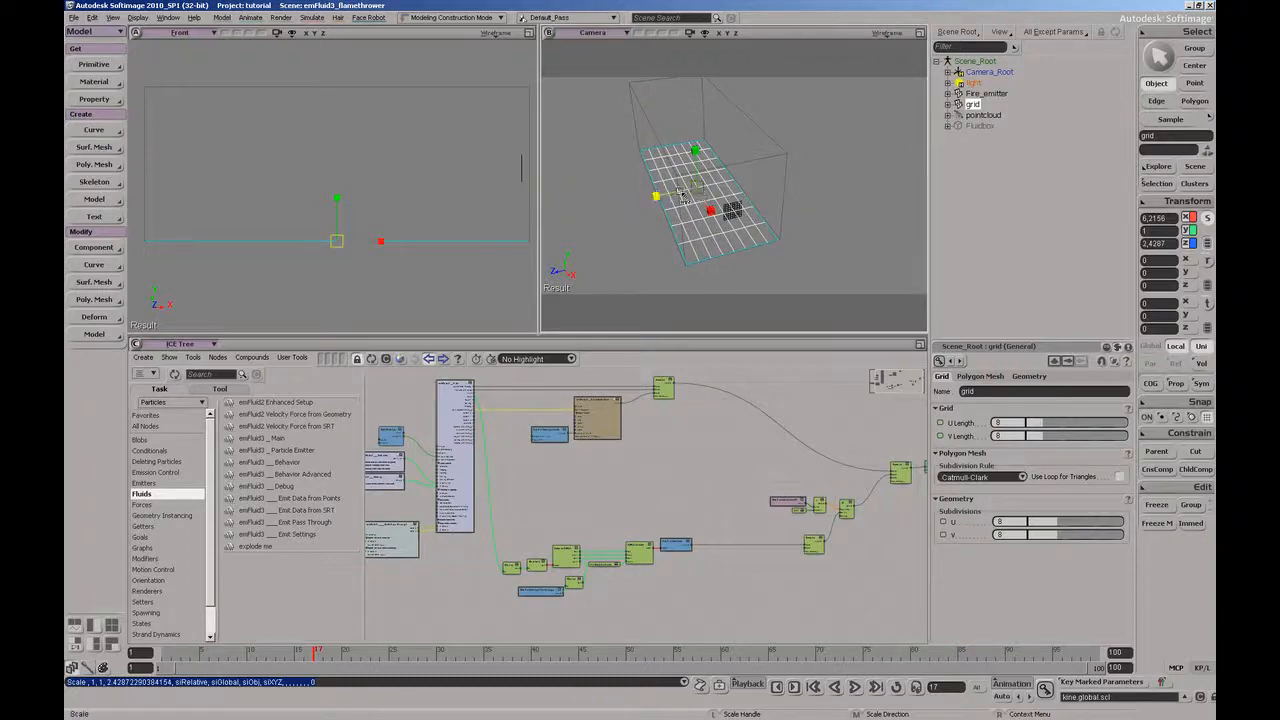
key(o)
drag(660, 195, 748, 191)
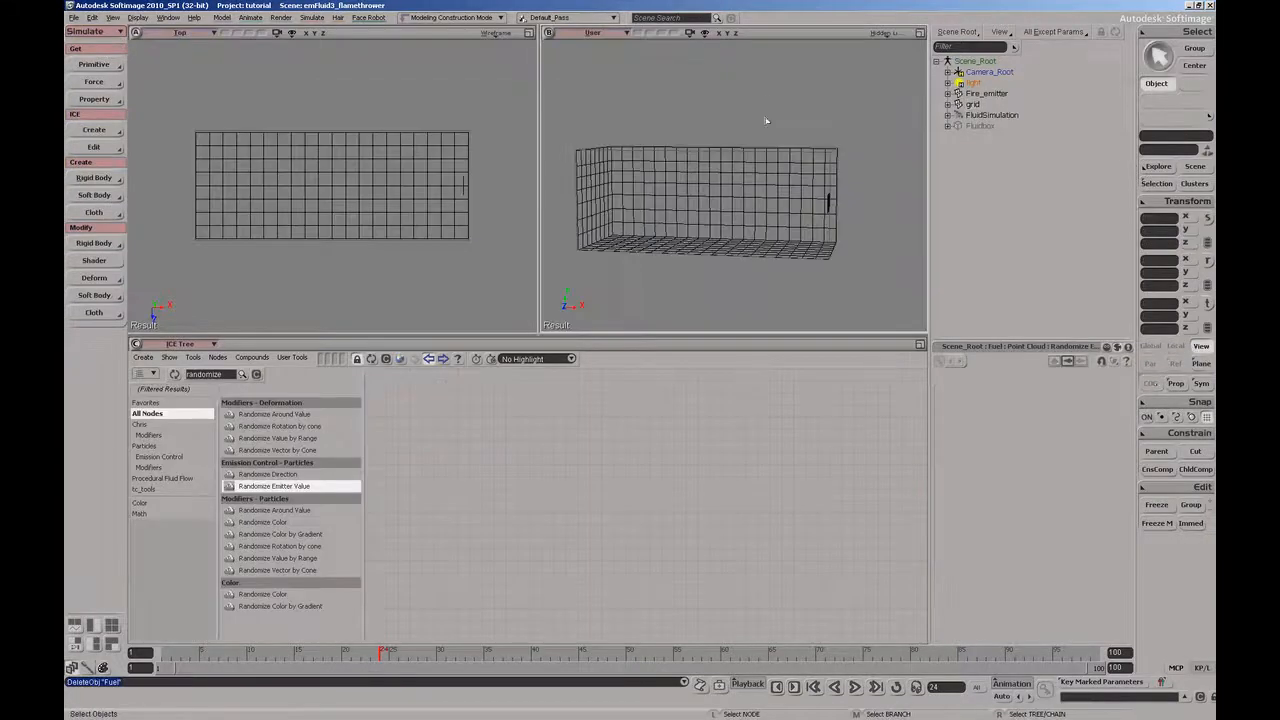
Step: Create a point cloud that emits particles from the Fire_emitter object
key(o)
drag(744, 142, 836, 212)
key(z)
key(o)
key(o)
key(o)
click(990, 96)
key(o)
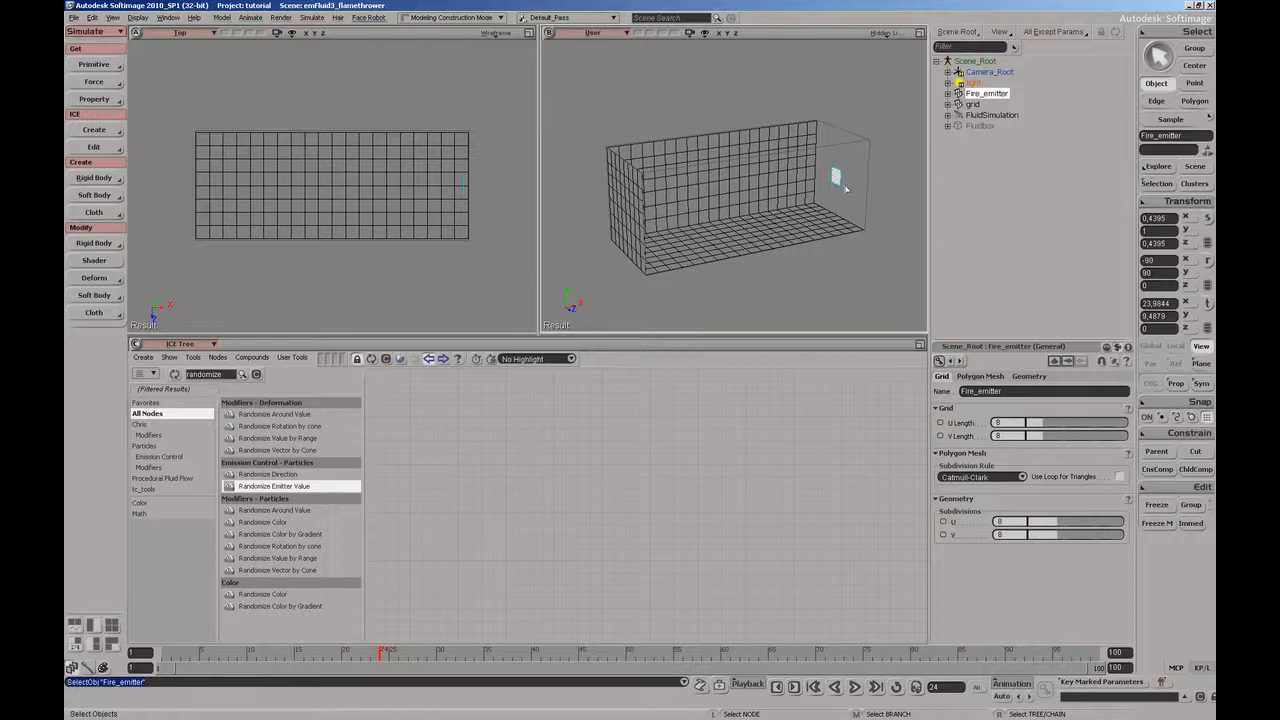
key(z)
drag(840, 188, 820, 189)
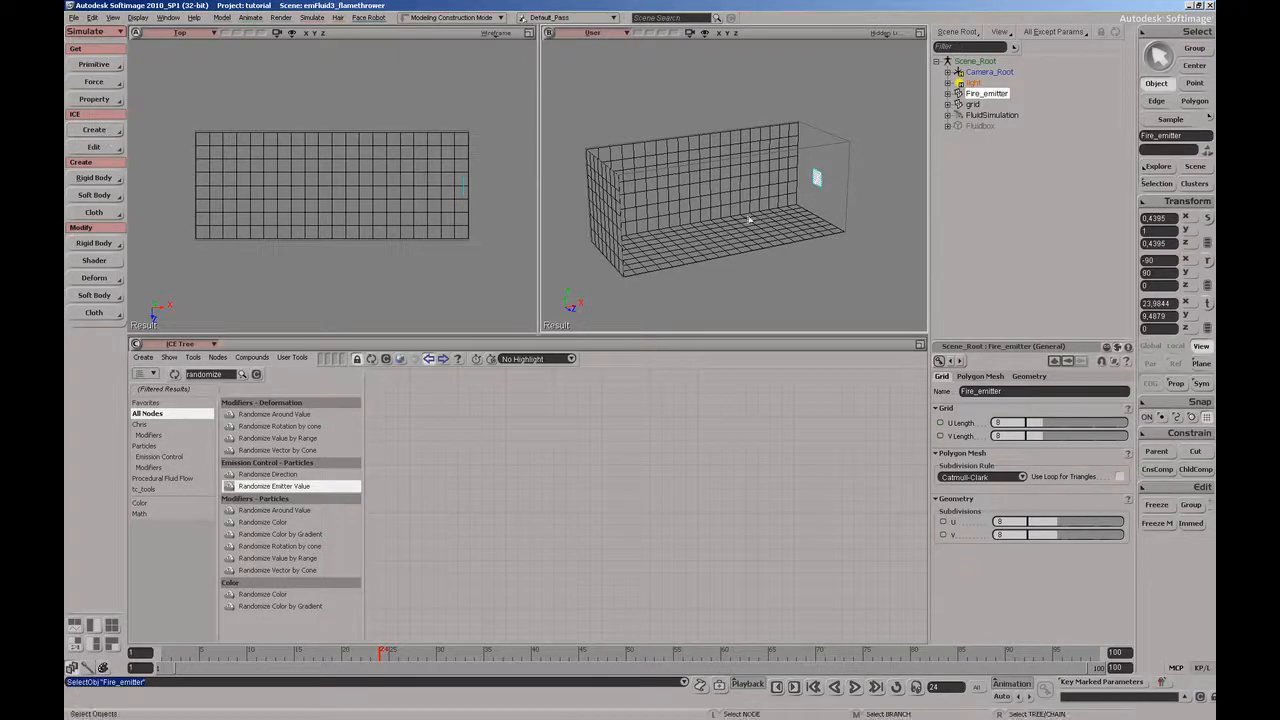
click(110, 136)
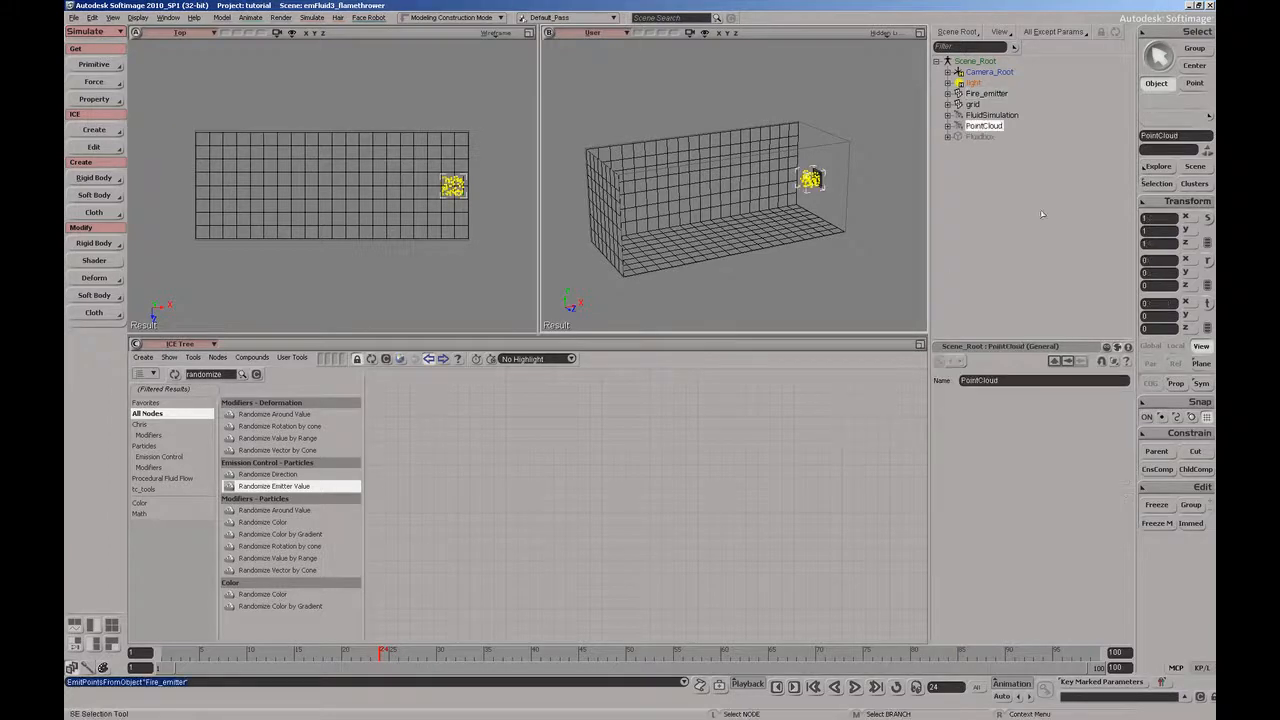
Step: Rename the new point cloud as Fuel
click(998, 126)
double_click(997, 126)
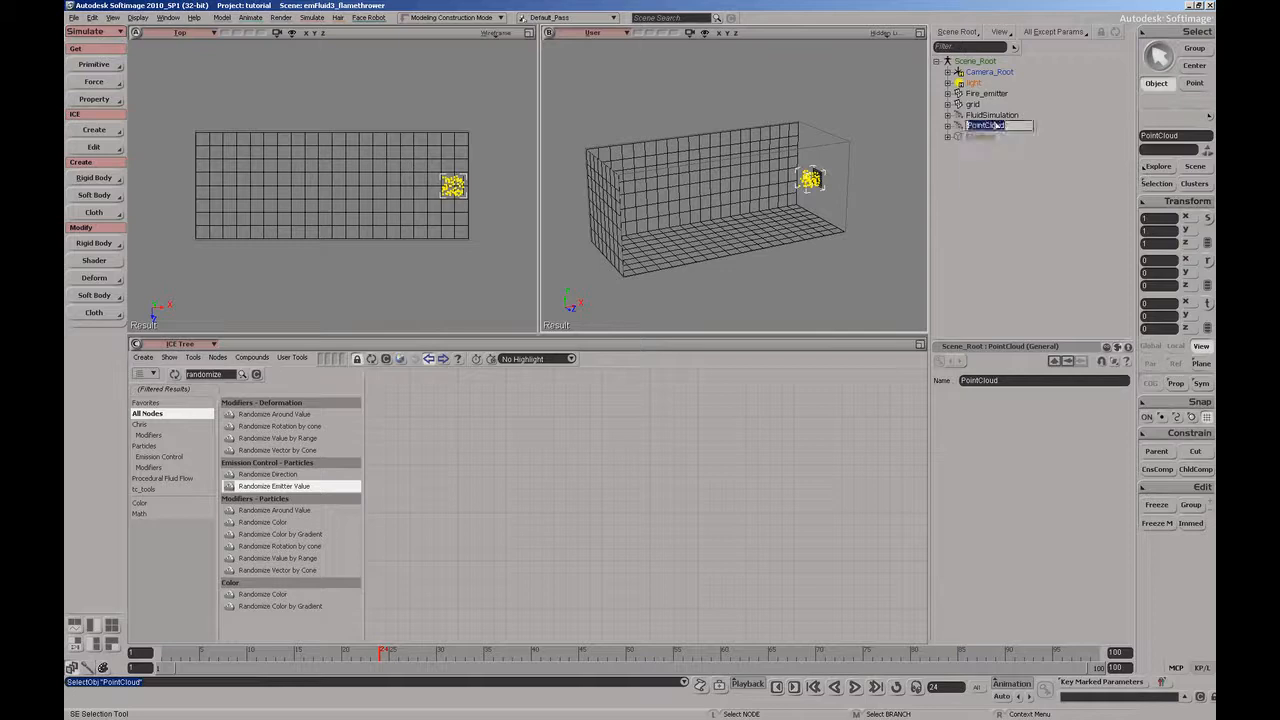
text(Fuel)
key(Return)
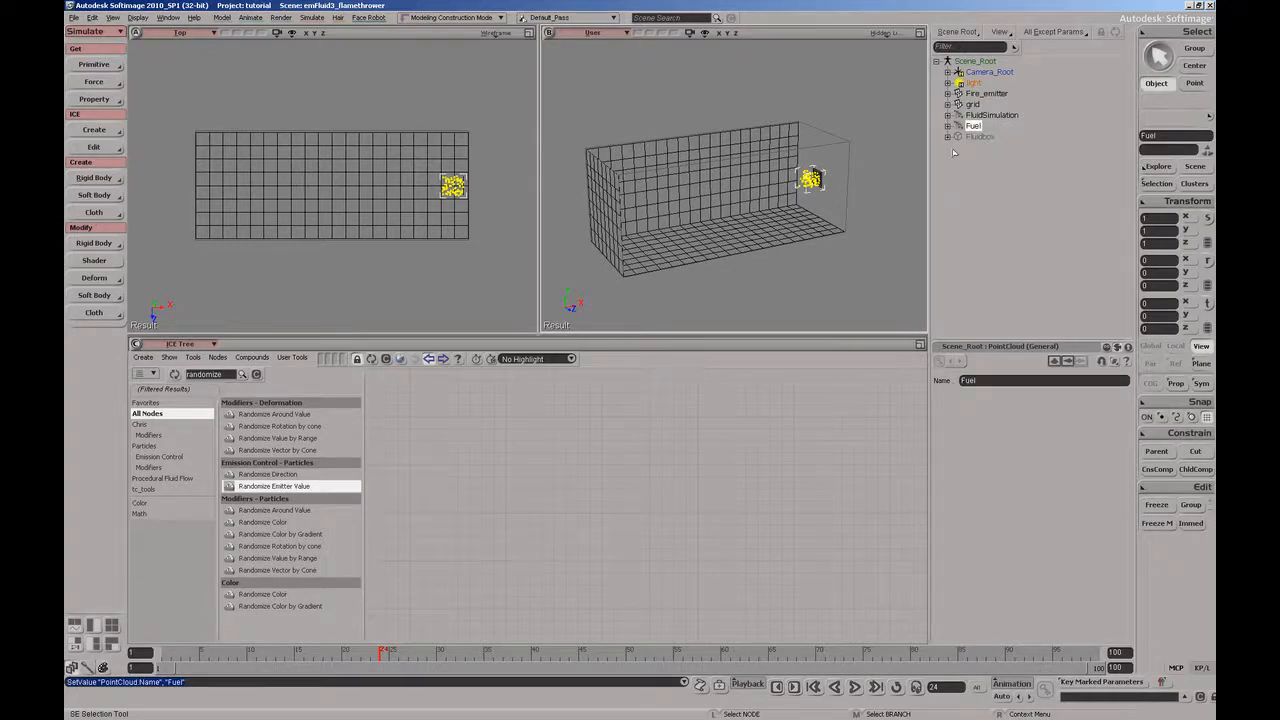
Step: Load the Fuel point cloud's emission ICE tree into the node view
click(371, 359)
scroll(686, 475, down, 5)
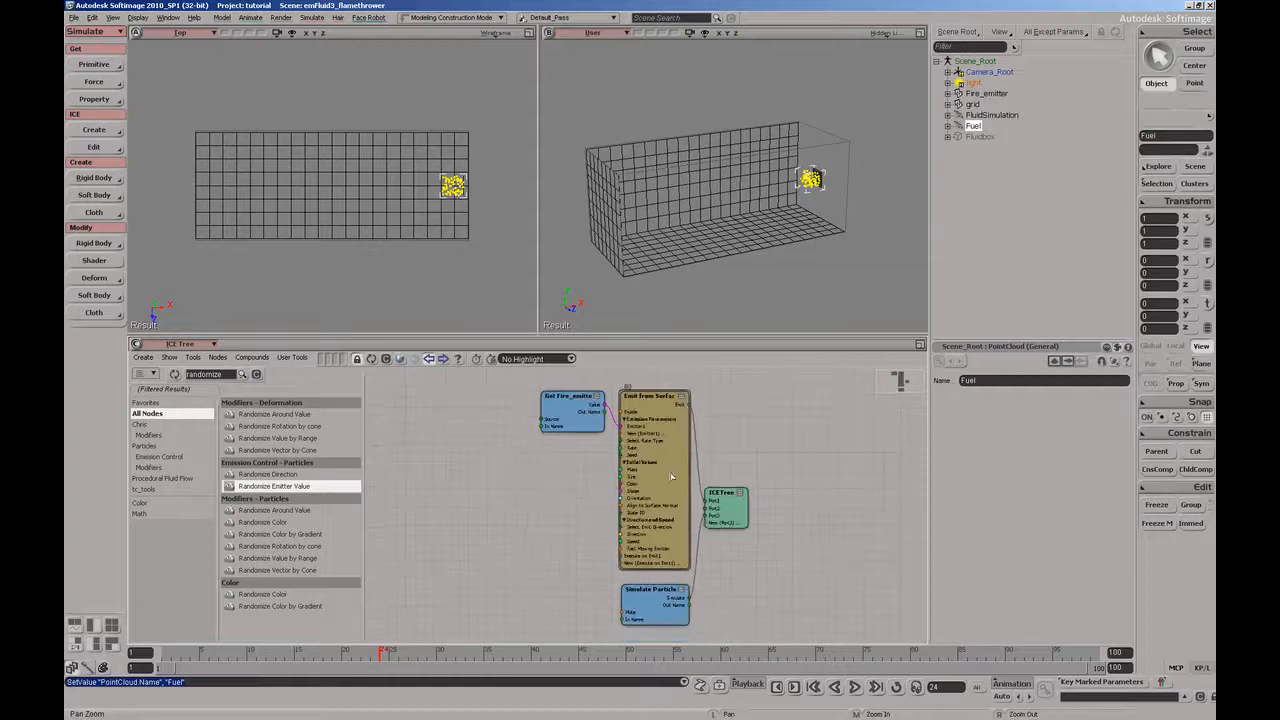
drag(728, 497, 740, 502)
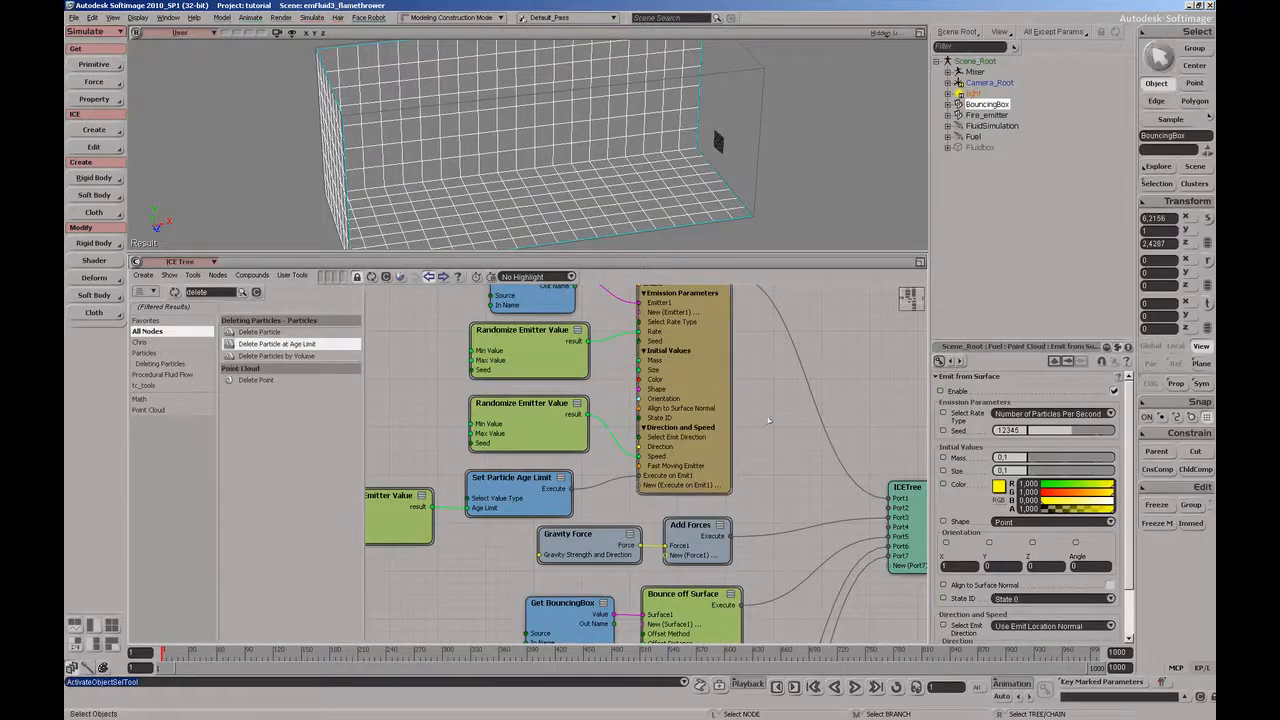
Step: Examine the Randomize Emitter Value nodes that drive the Fuel emission's rate, speed and particle age limit
right_drag(787, 132, 763, 118)
click(797, 144)
middle_drag(758, 399, 789, 466)
click(590, 434)
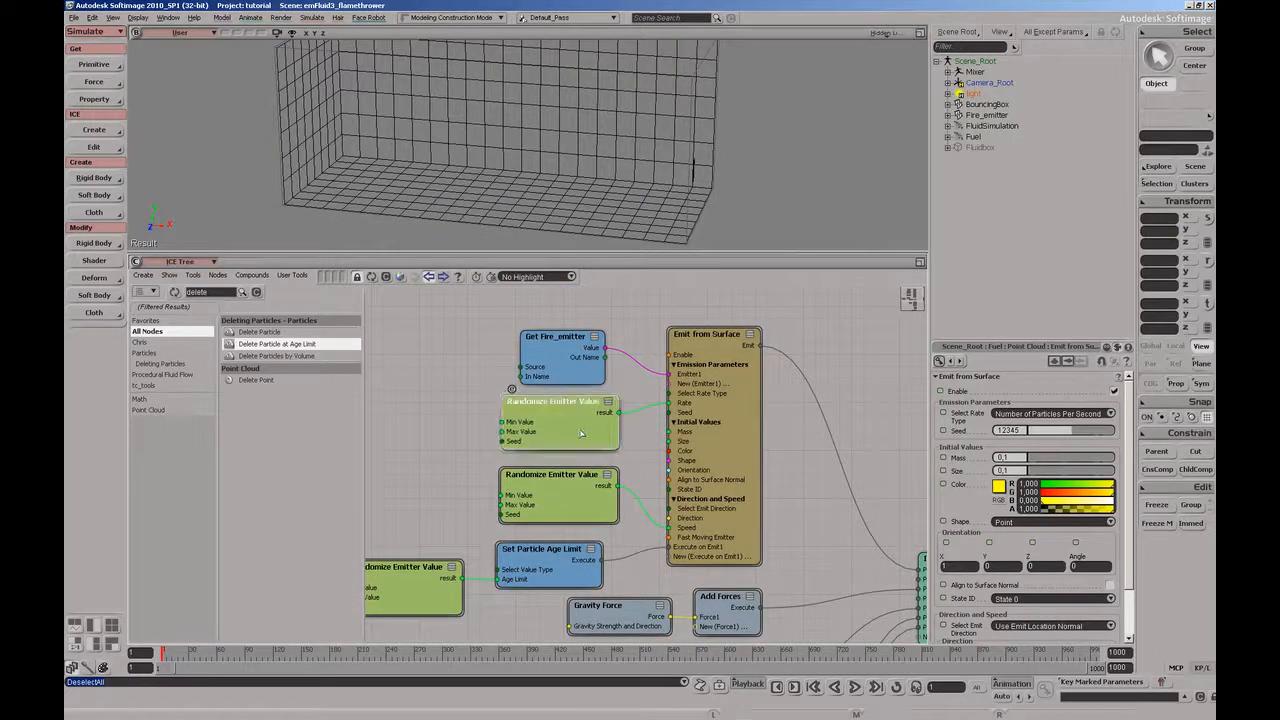
middle_drag(590, 434, 602, 444)
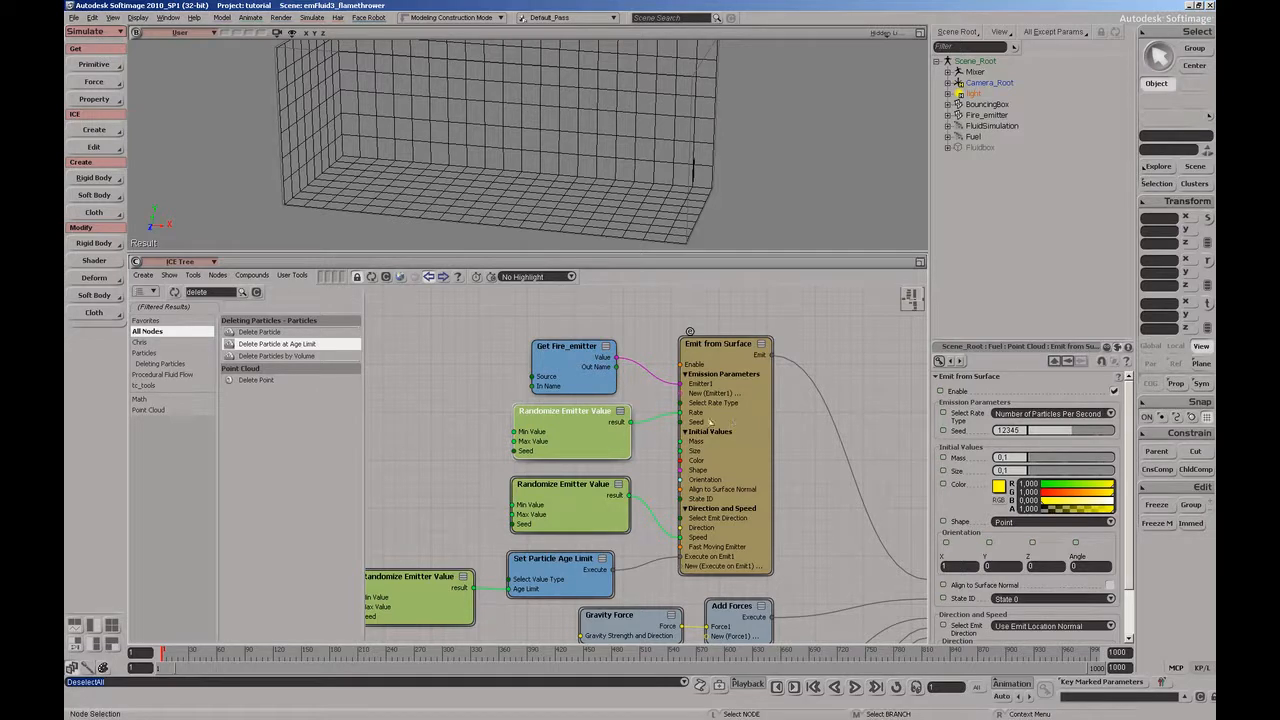
middle_drag(757, 416, 729, 414)
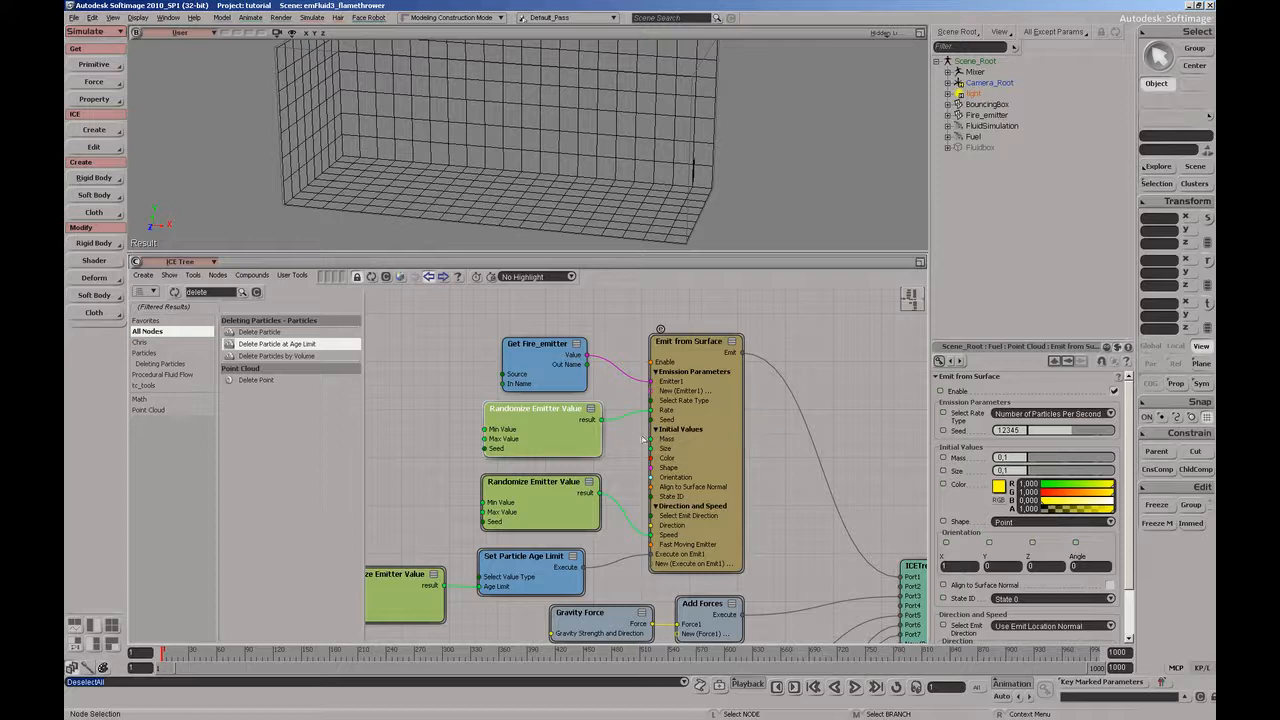
click(542, 430)
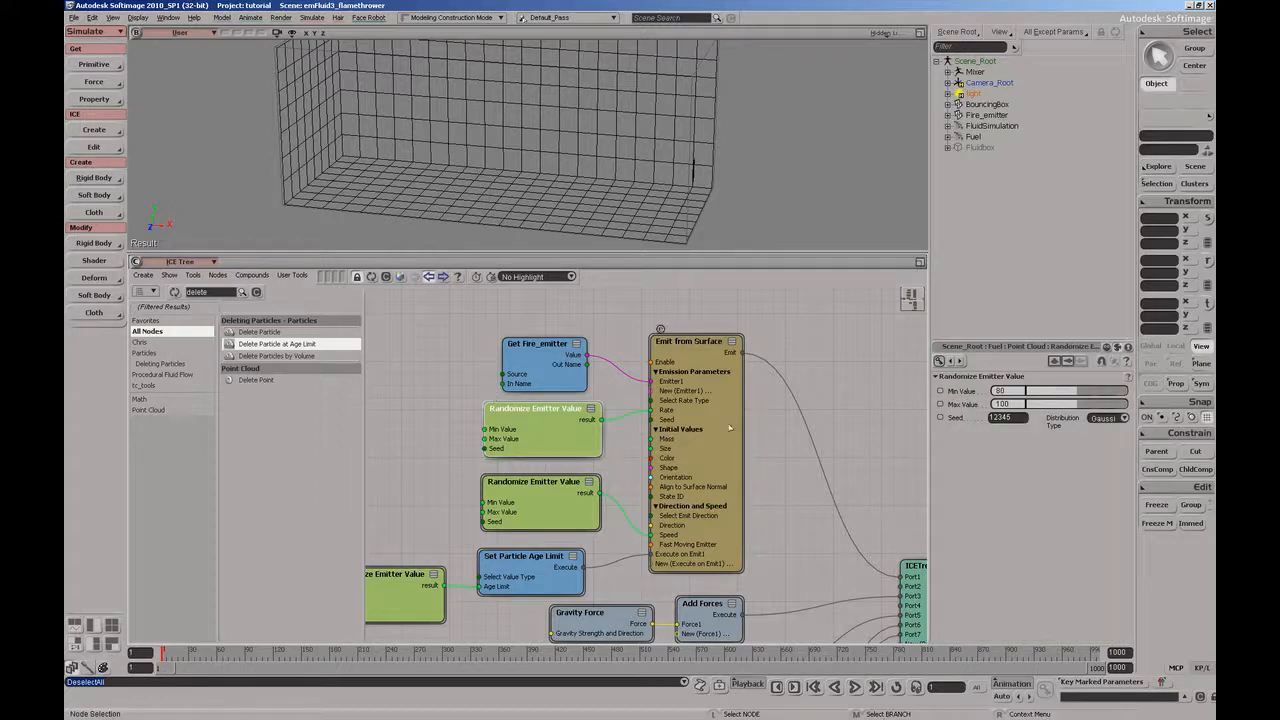
middle_drag(730, 428, 730, 415)
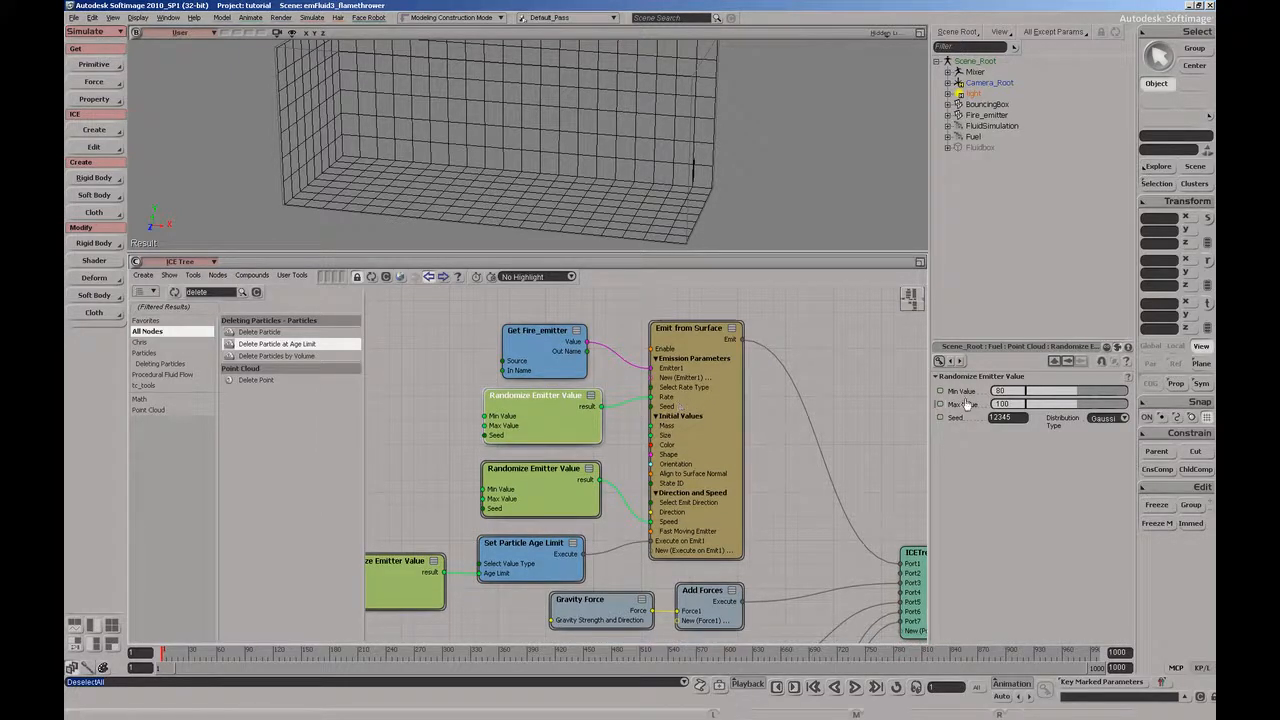
drag(663, 492, 704, 442)
click(574, 450)
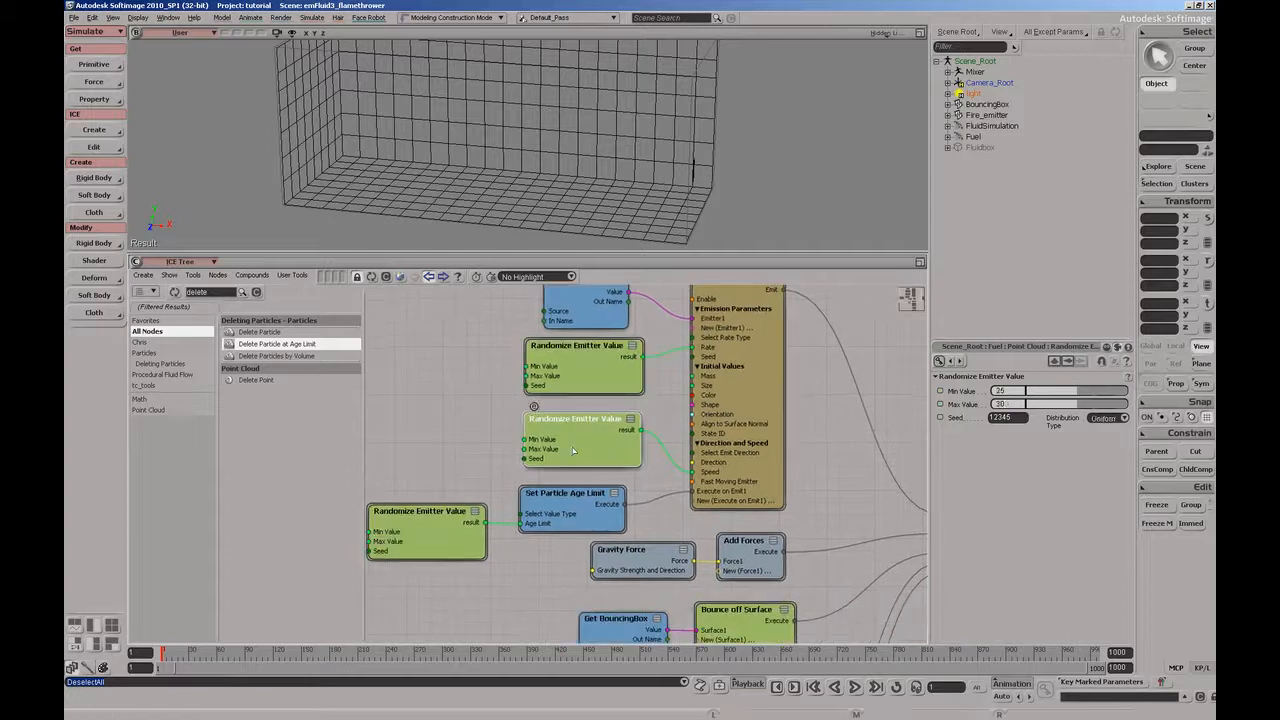
drag(753, 481, 866, 417)
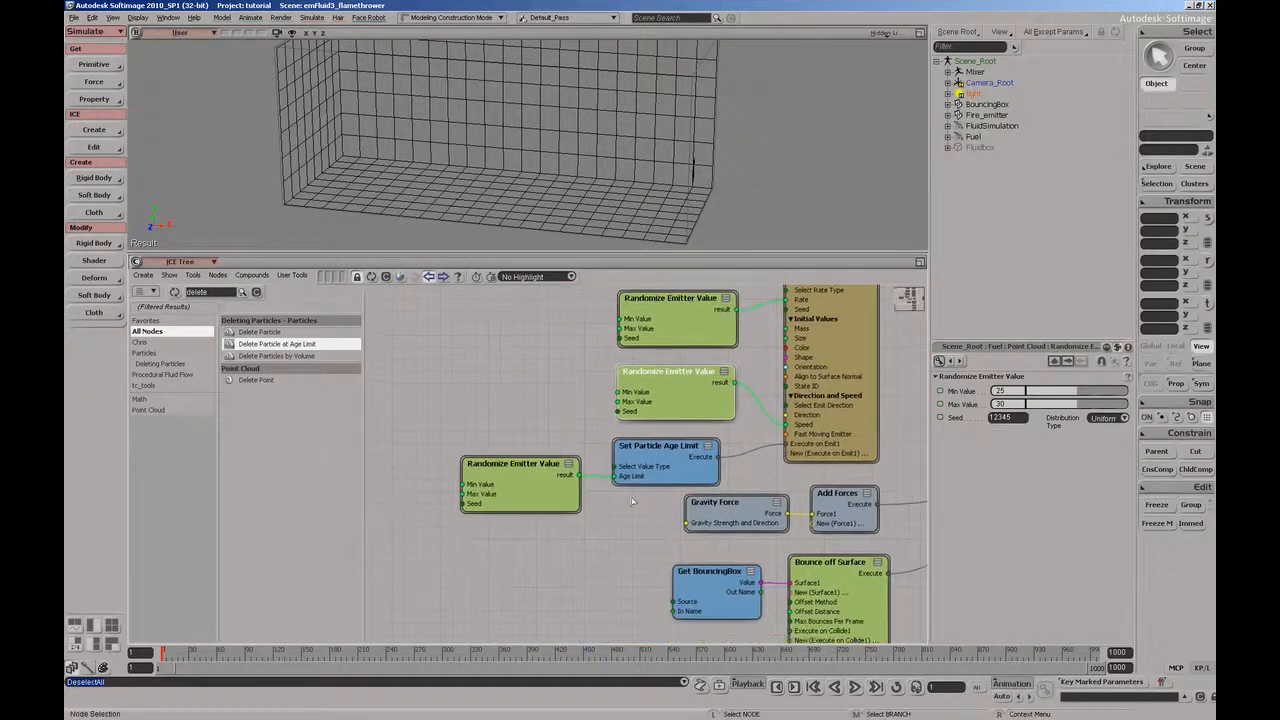
click(553, 494)
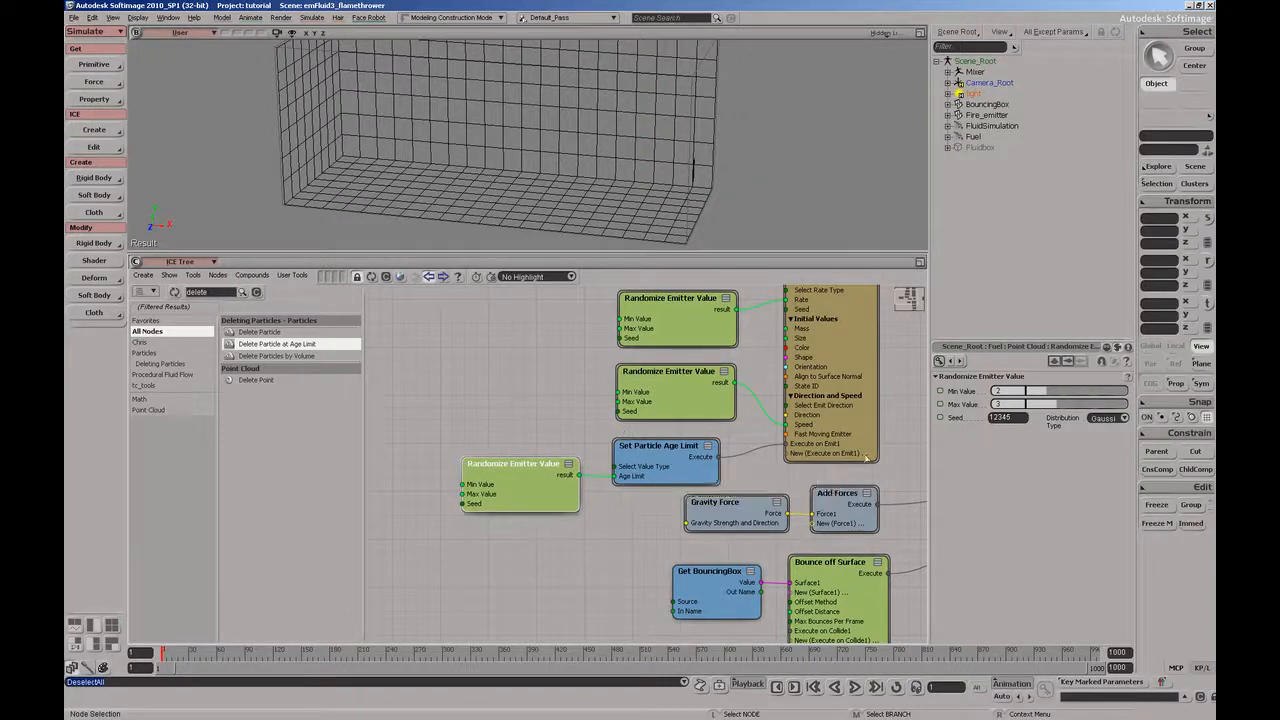
Step: Examine the gravity force, the Bounce off Surface settings for BouncingBox, and the Simulate Particles and Delete Particle at Age Limit nodes
drag(868, 504, 694, 374)
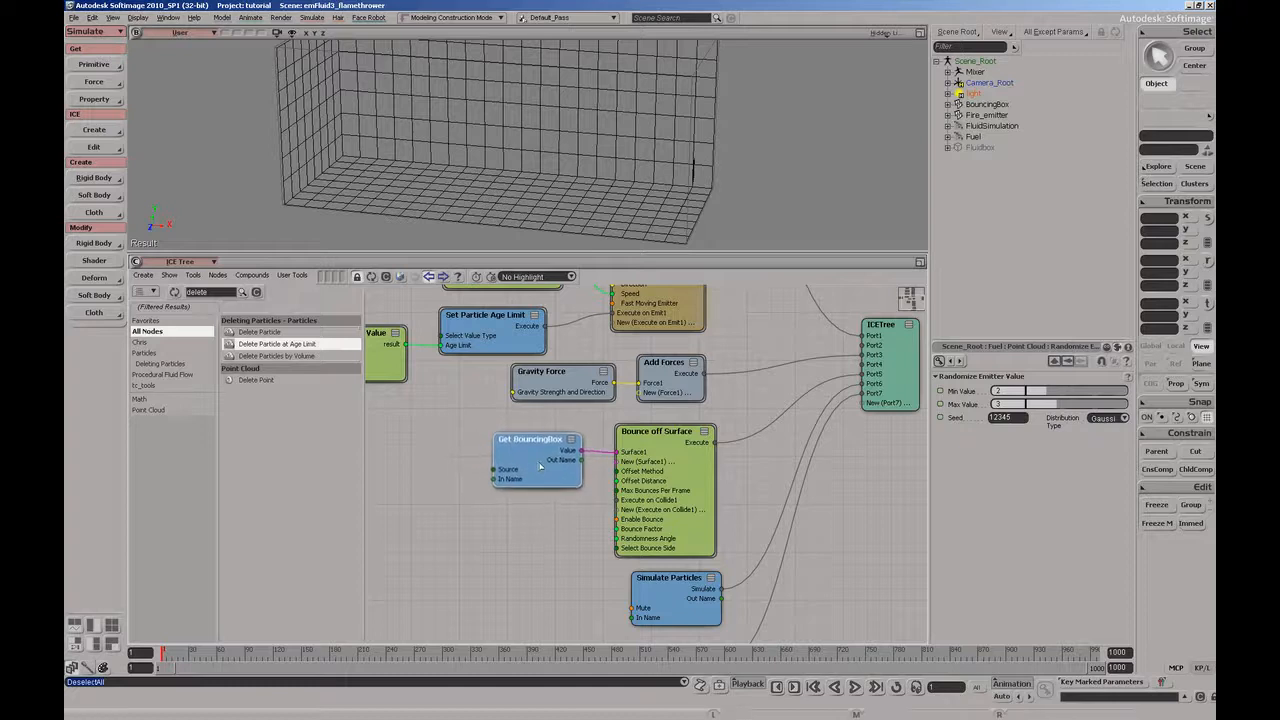
drag(546, 468, 481, 437)
click(646, 453)
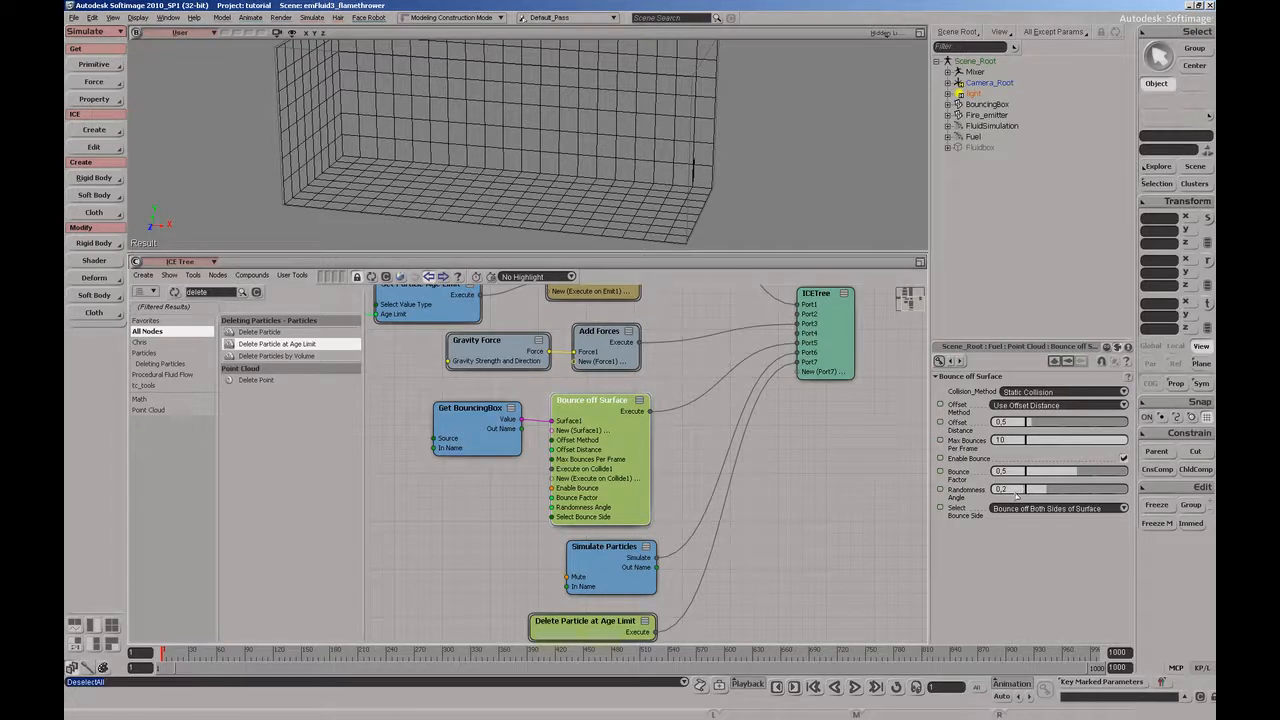
middle_drag(800, 516, 815, 482)
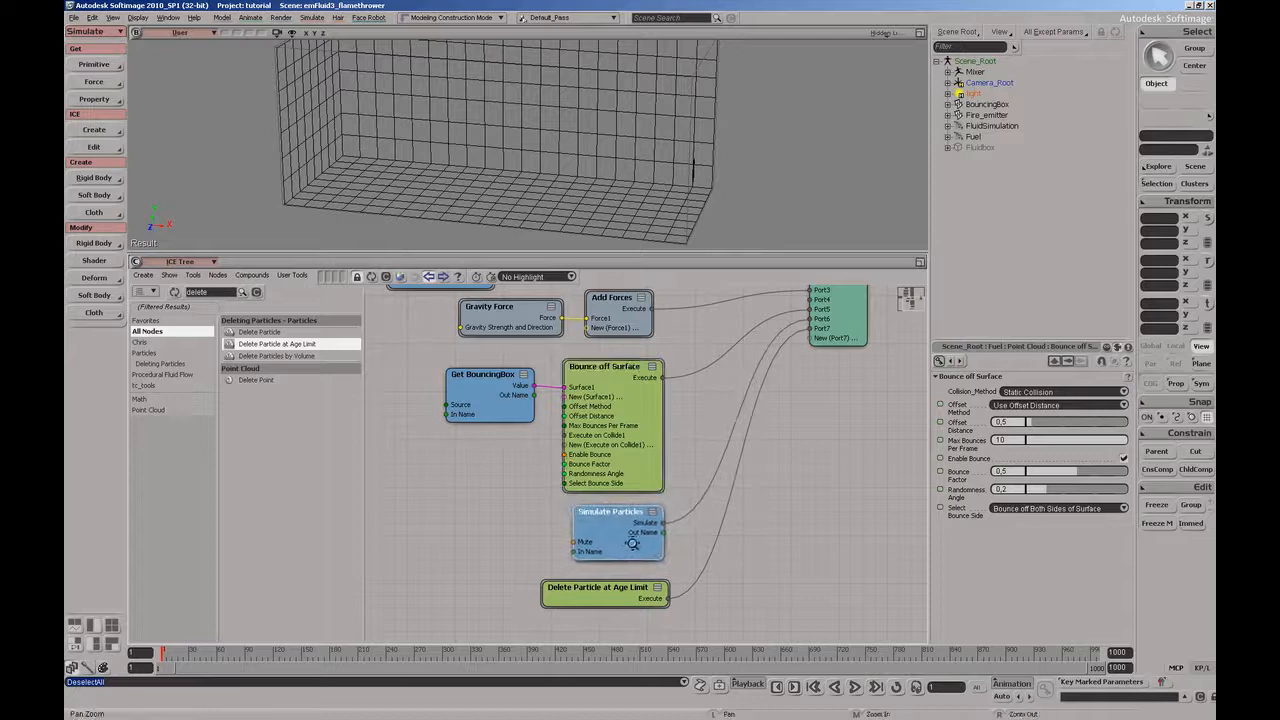
middle_drag(632, 544, 658, 496)
drag(662, 552, 655, 552)
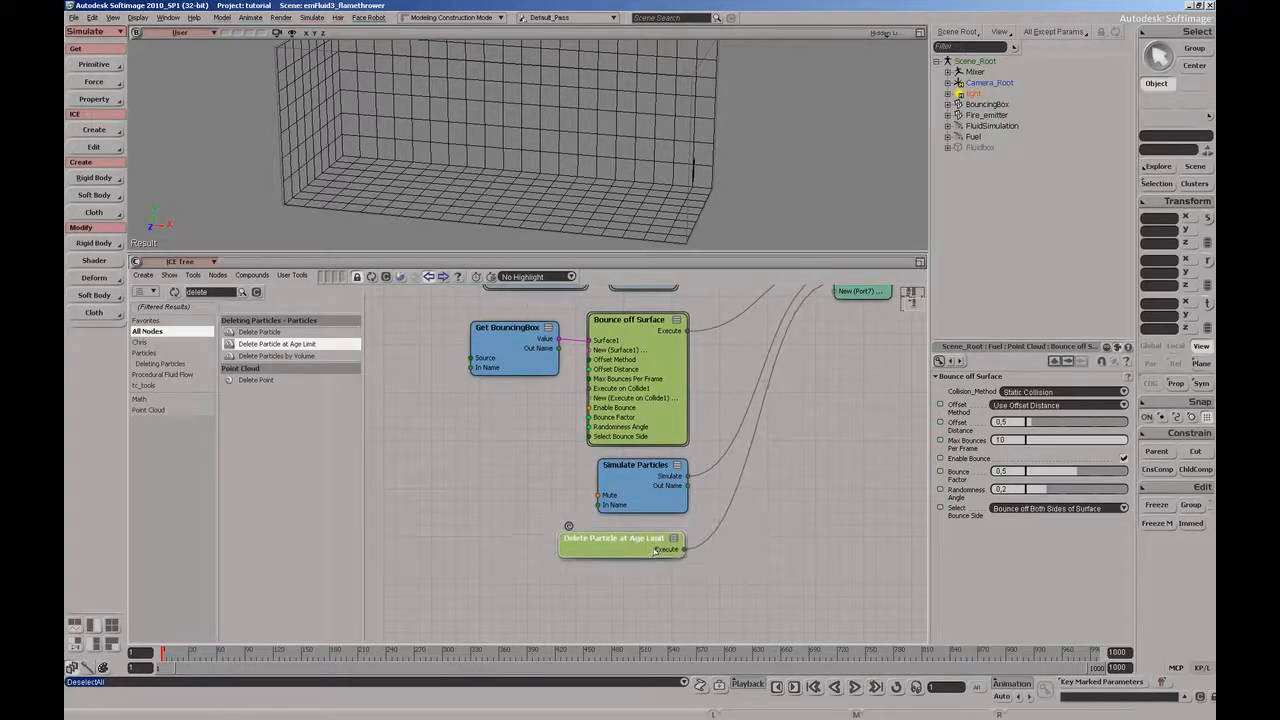
key(z)
drag(659, 485, 668, 520)
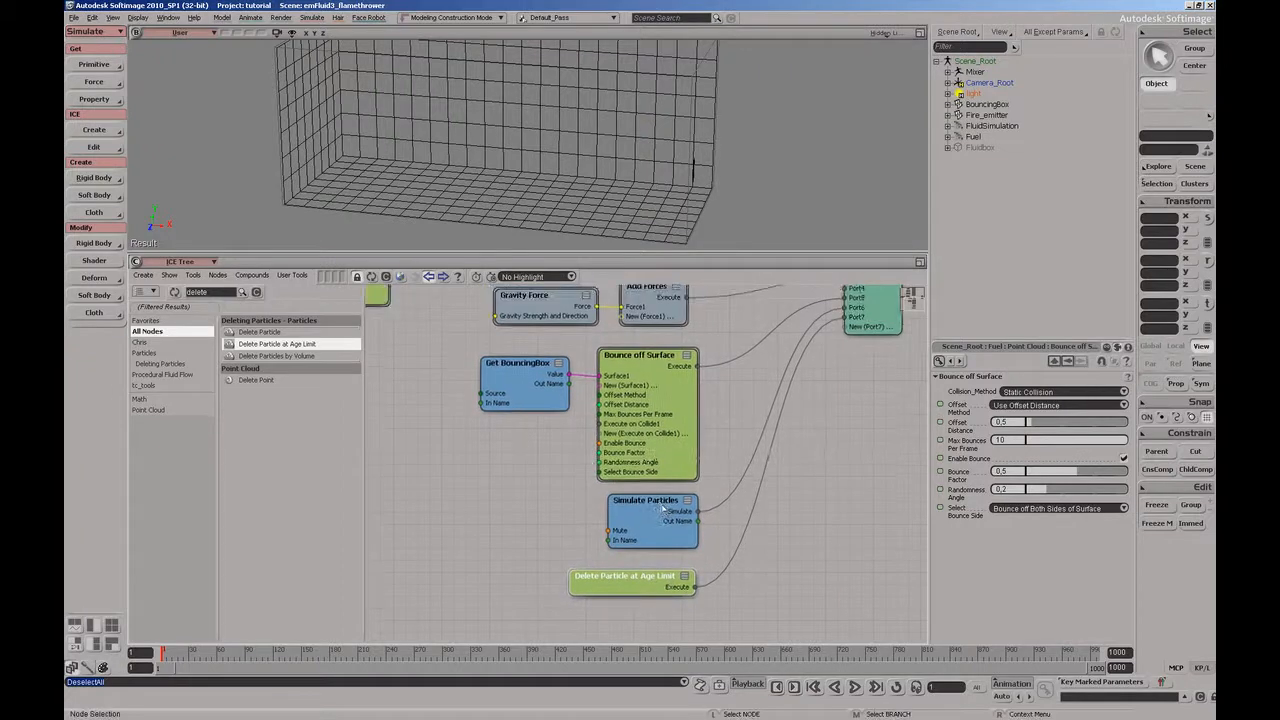
Step: Play the simulation from the start to examine how the Fuel particles travel inside the box mesh
right_click(644, 457)
drag(644, 457, 651, 547)
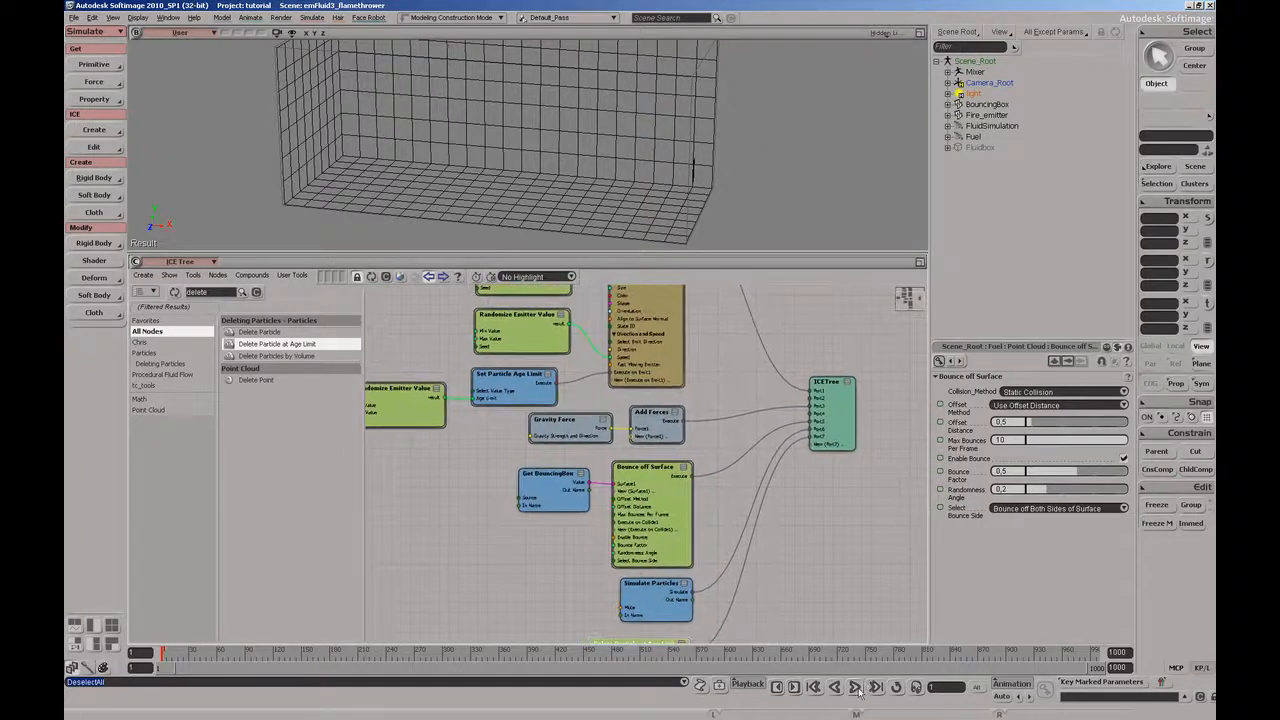
mouse_move(774, 103)
middle_down()
mouse_move(763, 106)
mouse_move(787, 113)
middle_up()
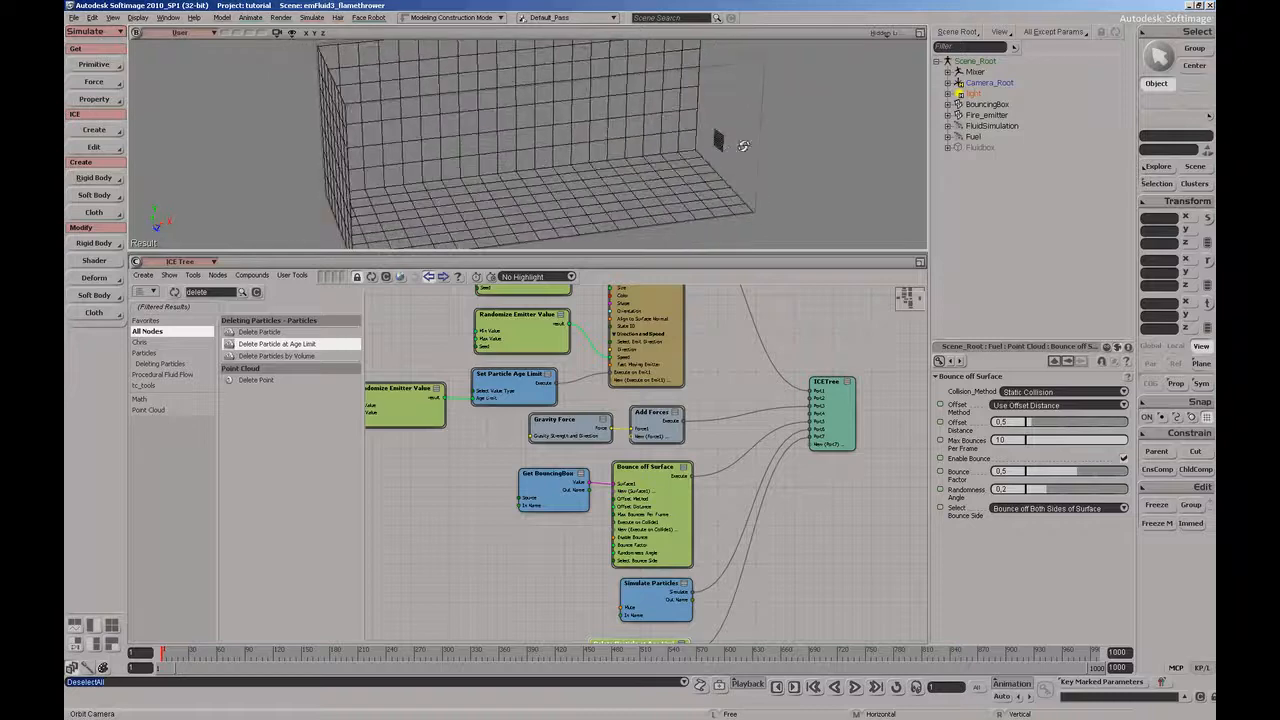
key(alt+period)
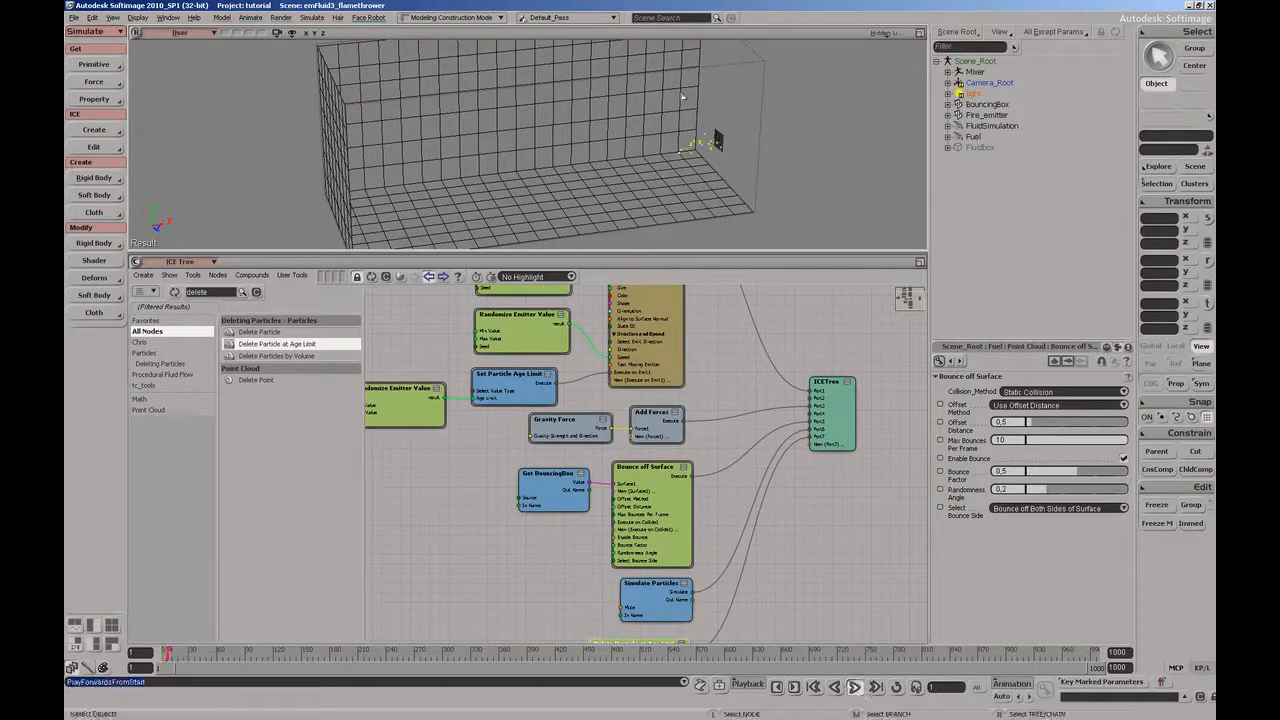
middle_drag(798, 132, 769, 171)
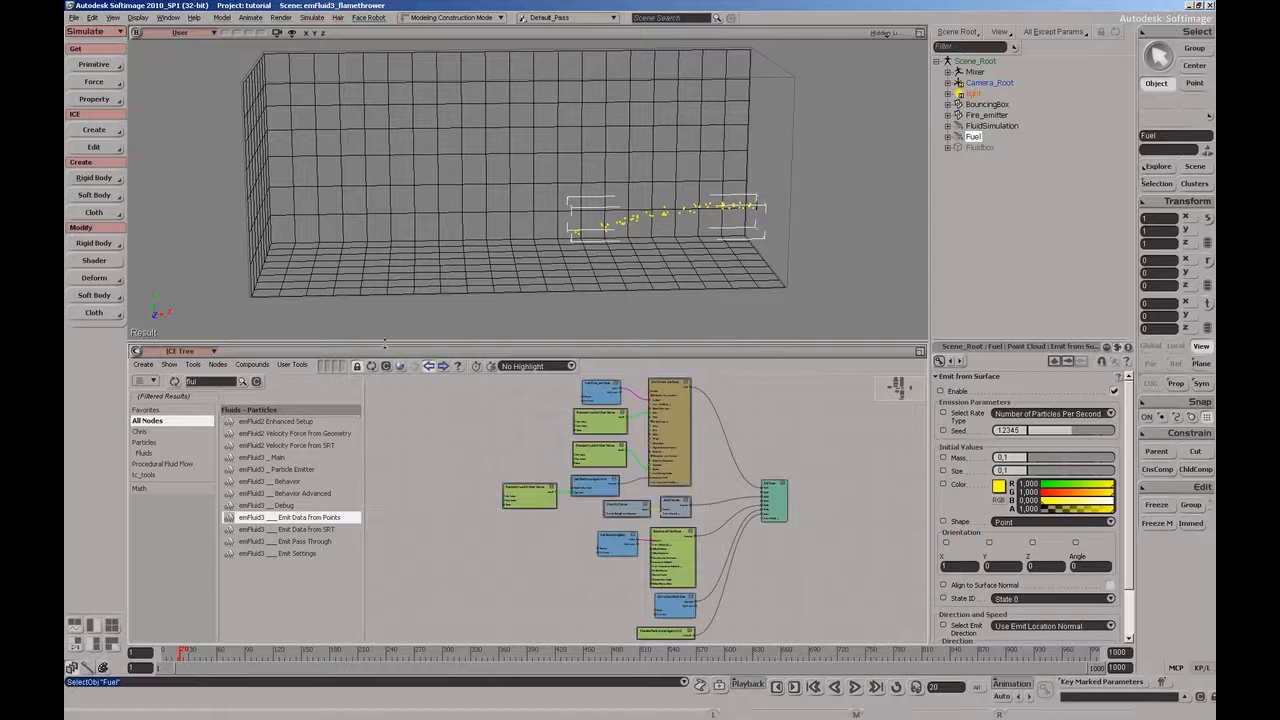
Step: Load the FluidSimulation point cloud's ICE tree into the node view
click(1010, 126)
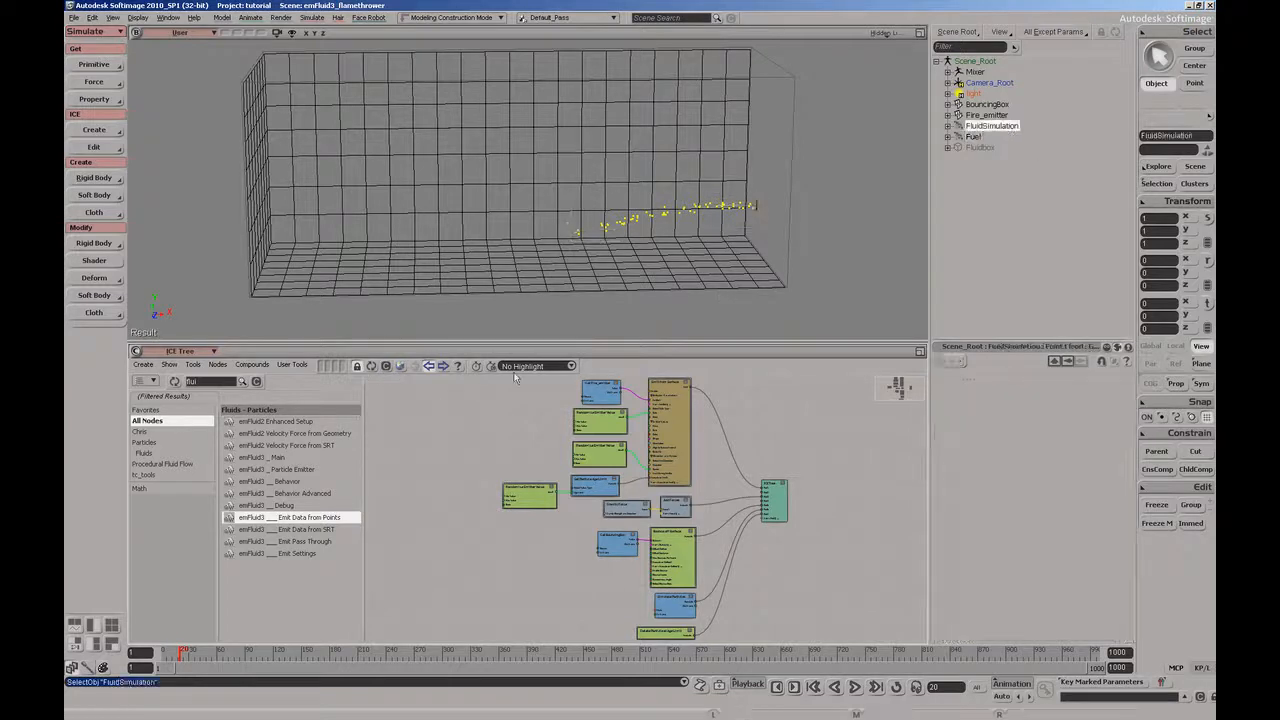
click(371, 368)
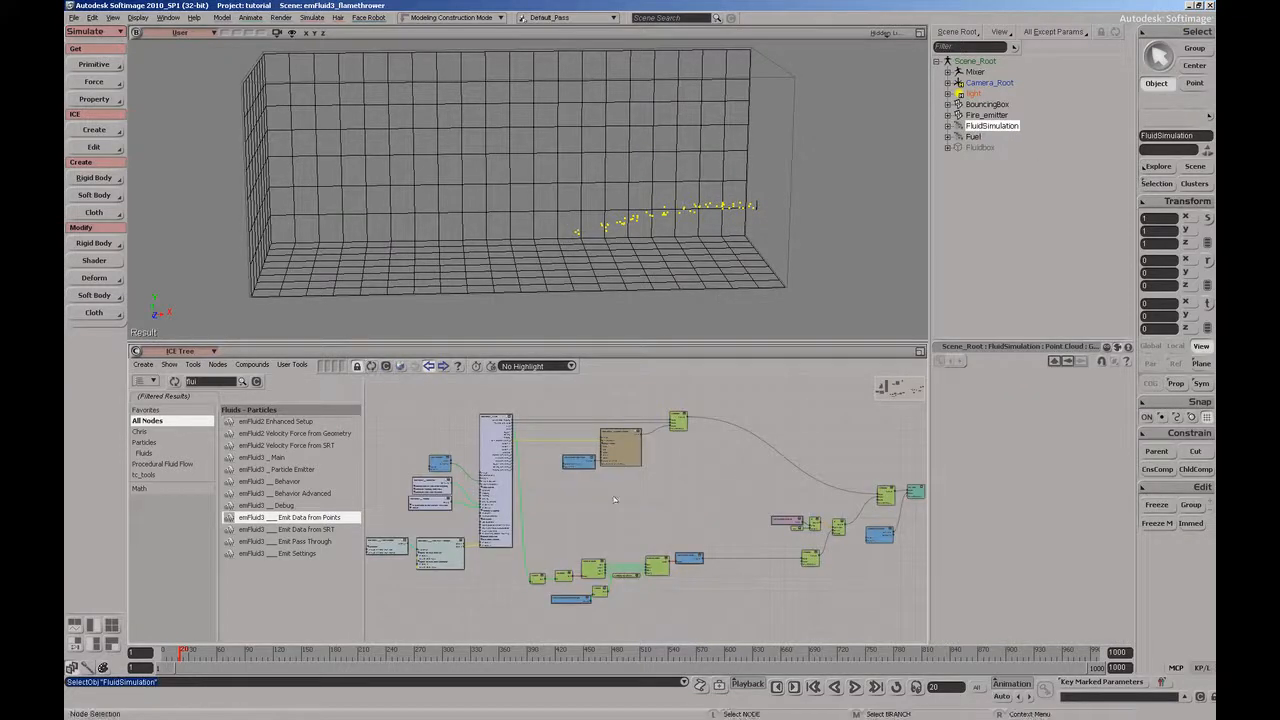
drag(566, 505, 717, 446)
scroll(717, 446, up, 2)
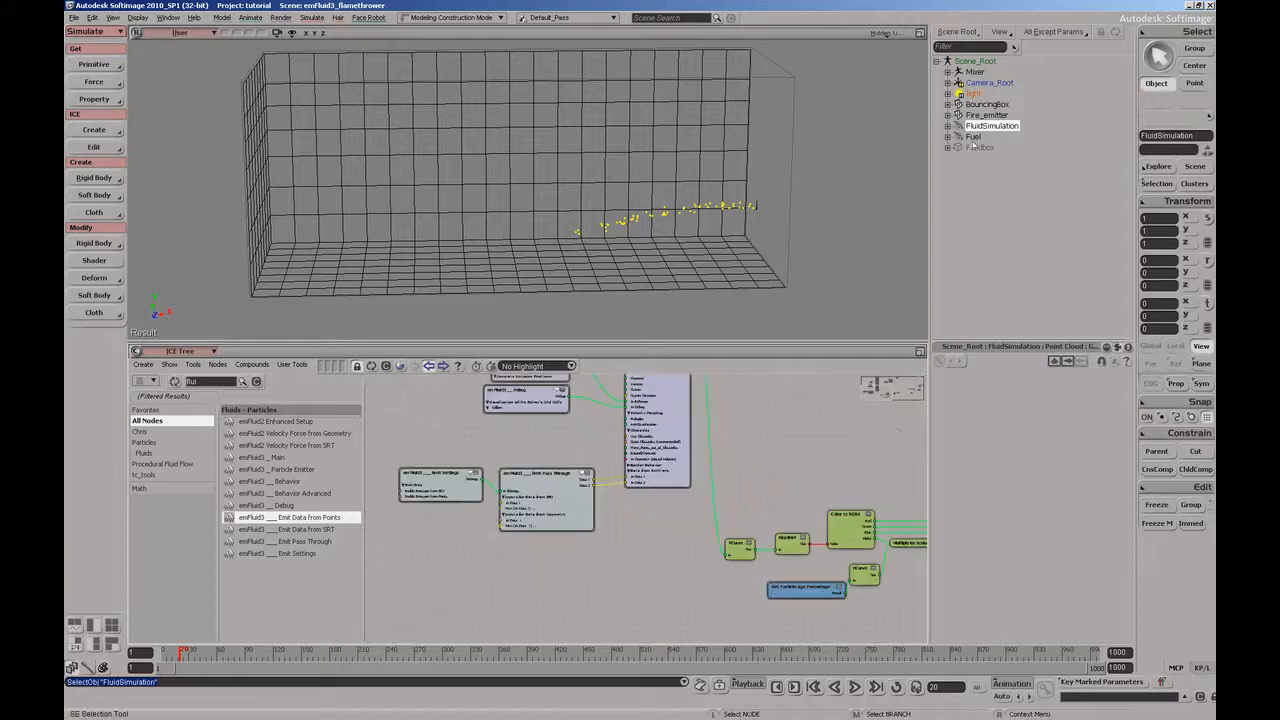
Step: Add a Get Fuel node and an emFluid3 Emit Data from Points compound below the emission nodes in the FluidSimulation tree
click(974, 137)
drag(521, 560, 697, 515)
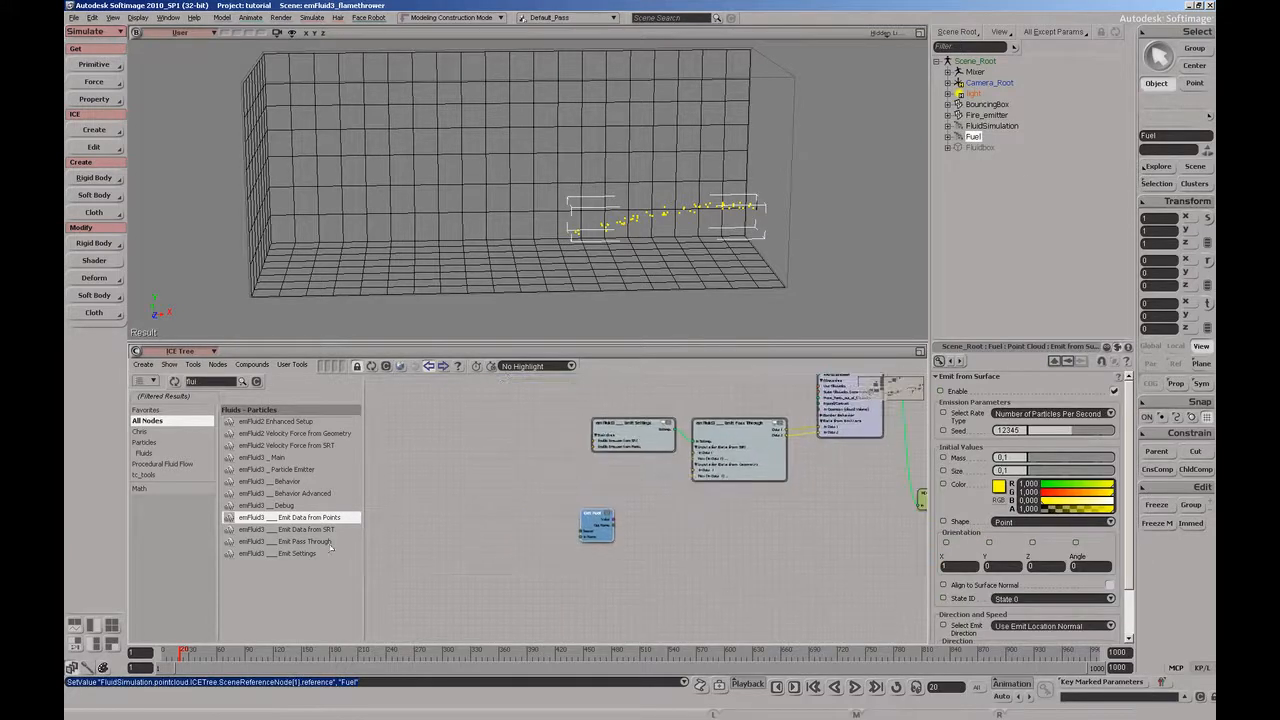
drag(290, 517, 702, 521)
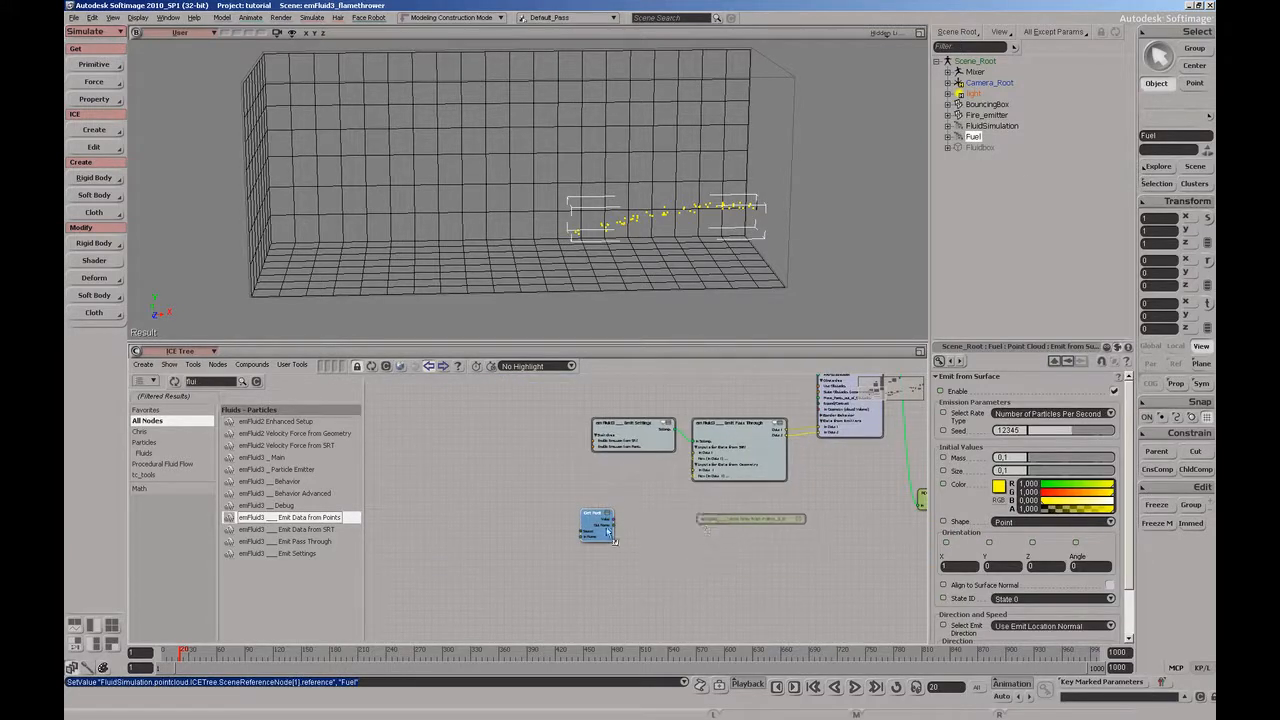
drag(600, 530, 525, 517)
drag(734, 541, 619, 511)
scroll(700, 490, up, 3)
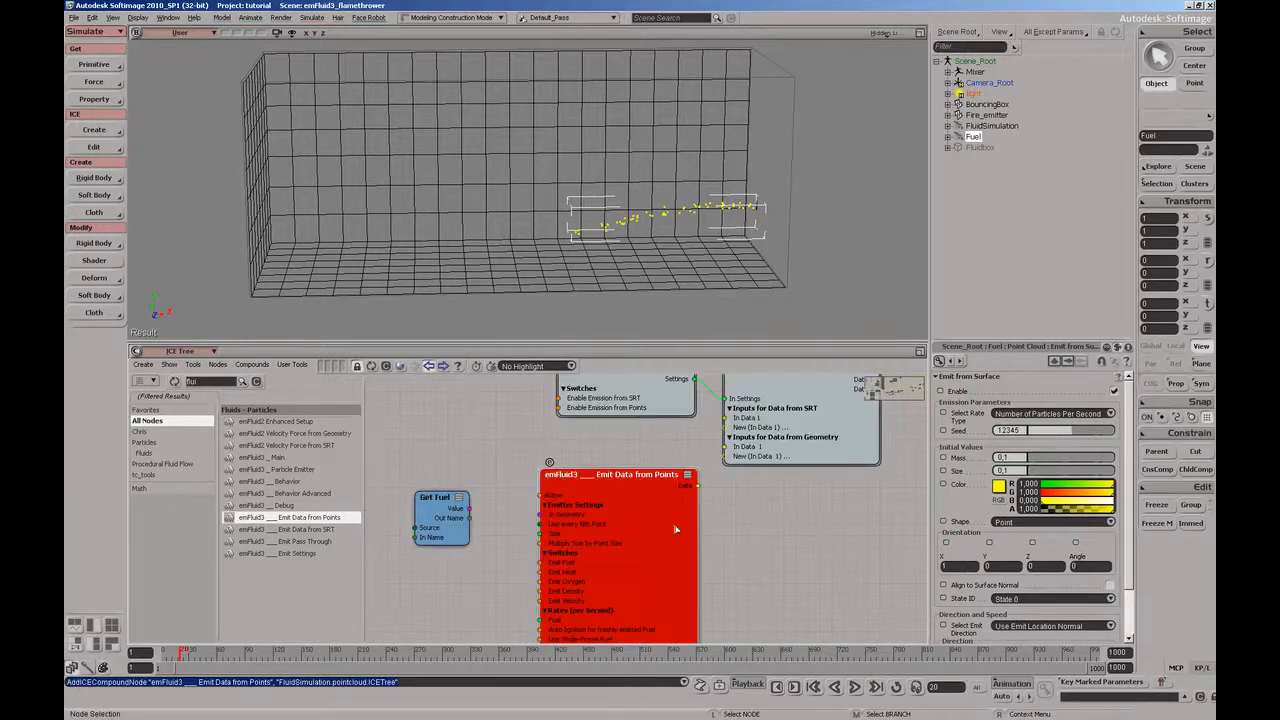
Step: Connect Emit Data from Points to the Emit Pass Through geometry input In Data 1, and Get Fuel's Value to In Geometry
drag(688, 458, 670, 493)
drag(584, 534, 575, 505)
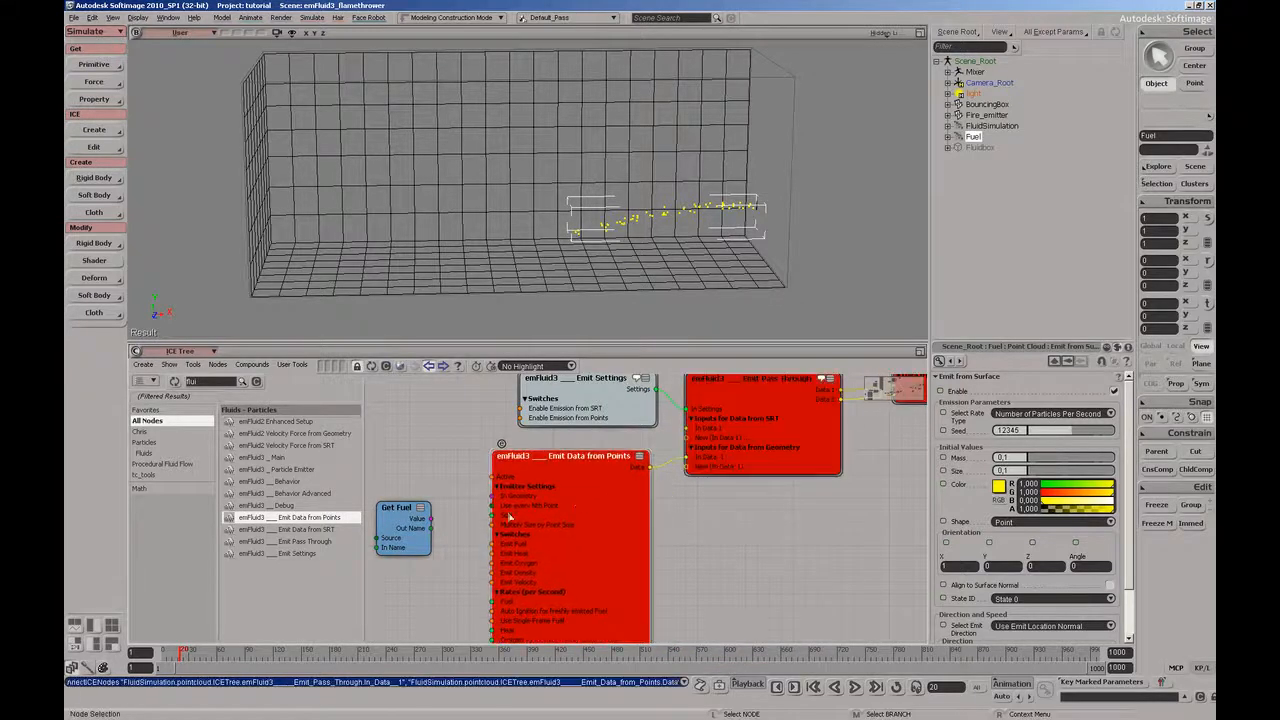
drag(432, 521, 491, 496)
drag(400, 508, 434, 486)
Step: In Emit Data from Points, disable Emit Oxygen, enable Emit Heat and Emit Velocity, and set the Velocity rate to 2
click(596, 497)
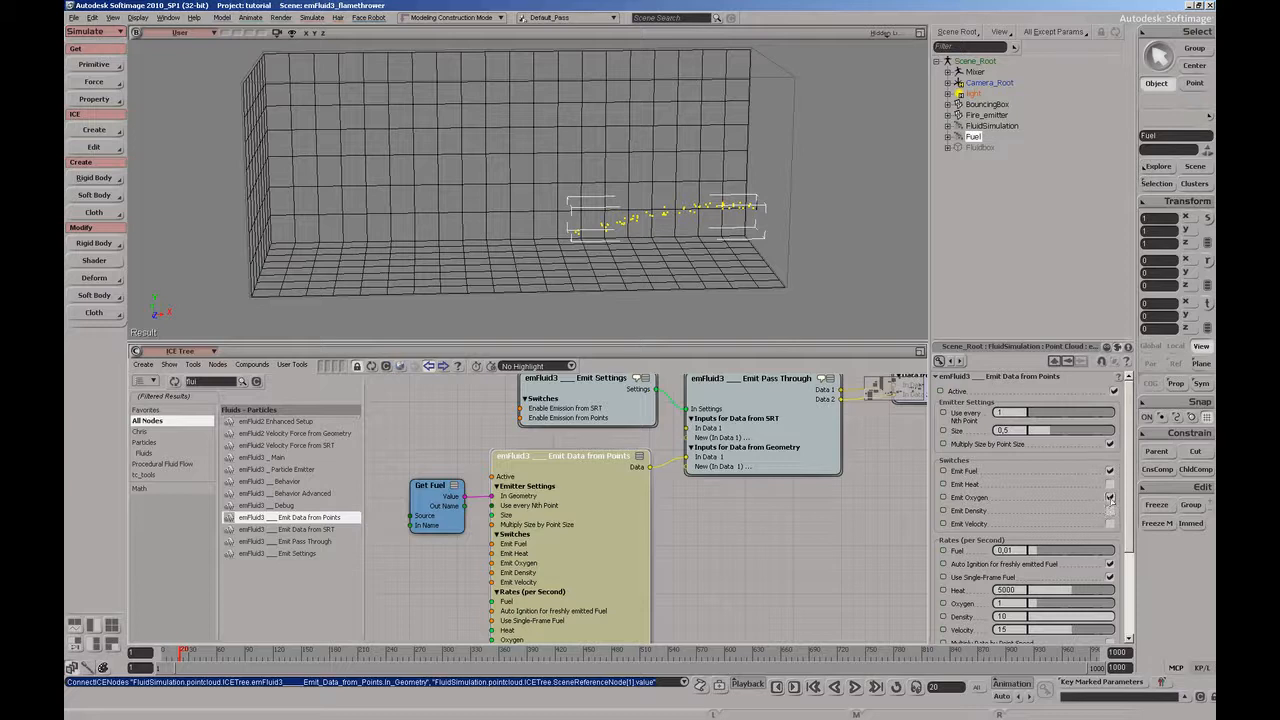
click(1109, 497)
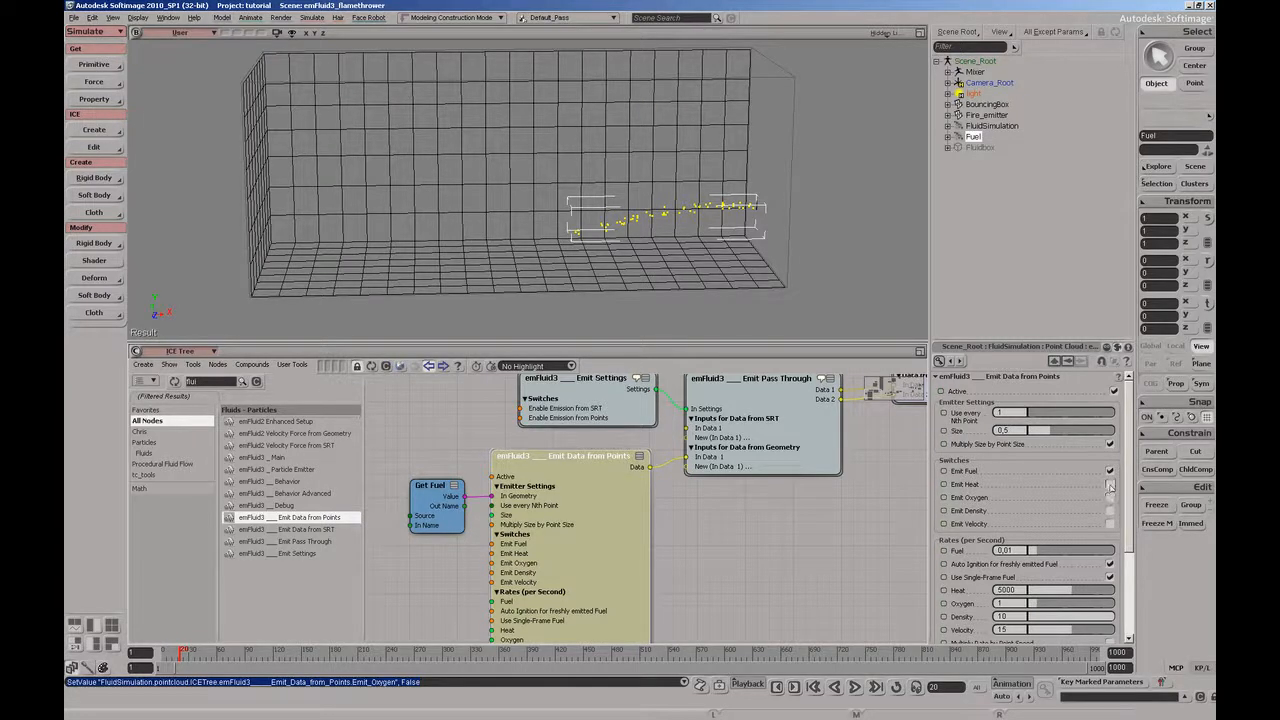
click(1109, 484)
click(1109, 523)
scroll(1131, 524, down, 3)
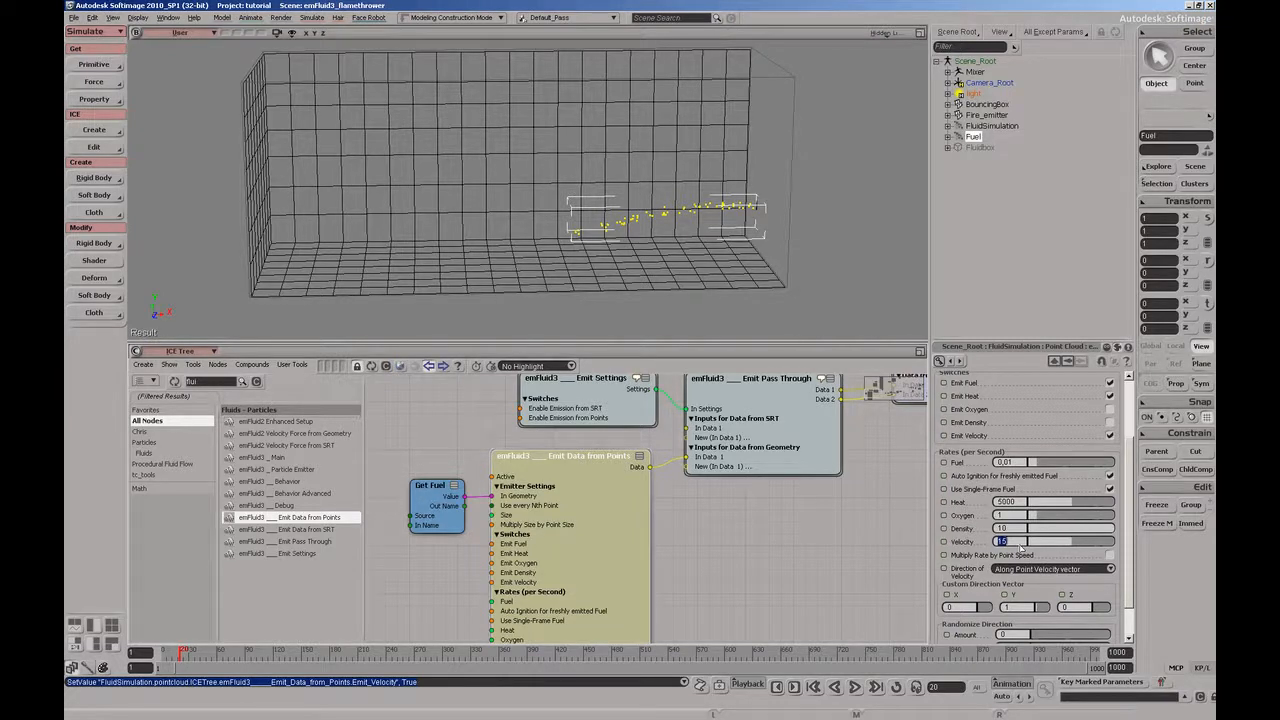
key(Return)
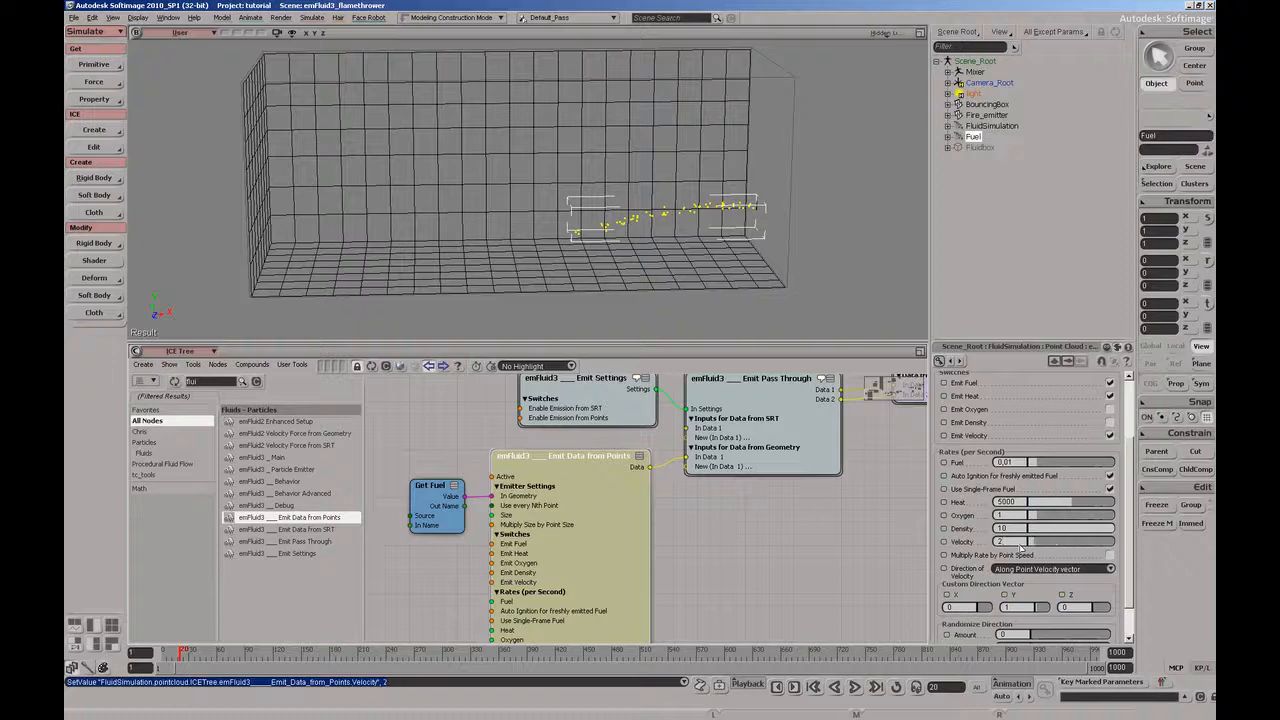
Step: Try setting the emFluid3 Behavior node's emission Amount per cubic SI Unit of Fuel to 15000
click(816, 689)
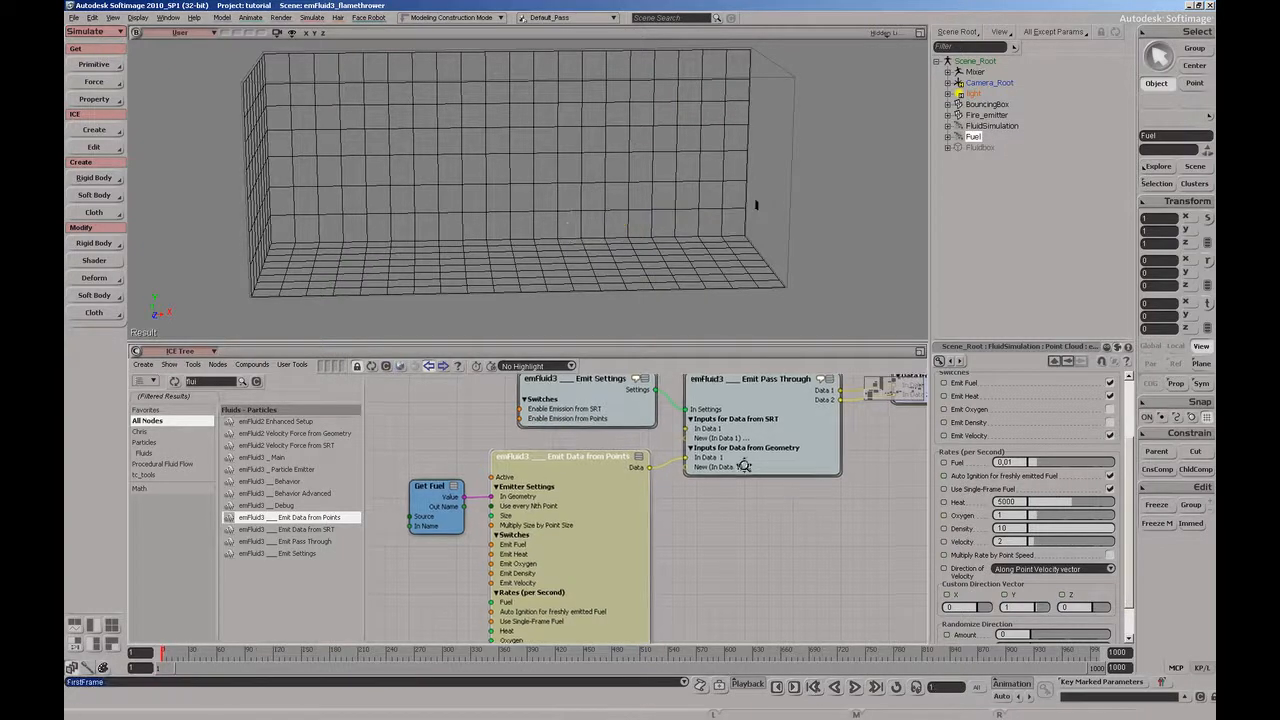
drag(746, 464, 566, 604)
drag(709, 407, 819, 539)
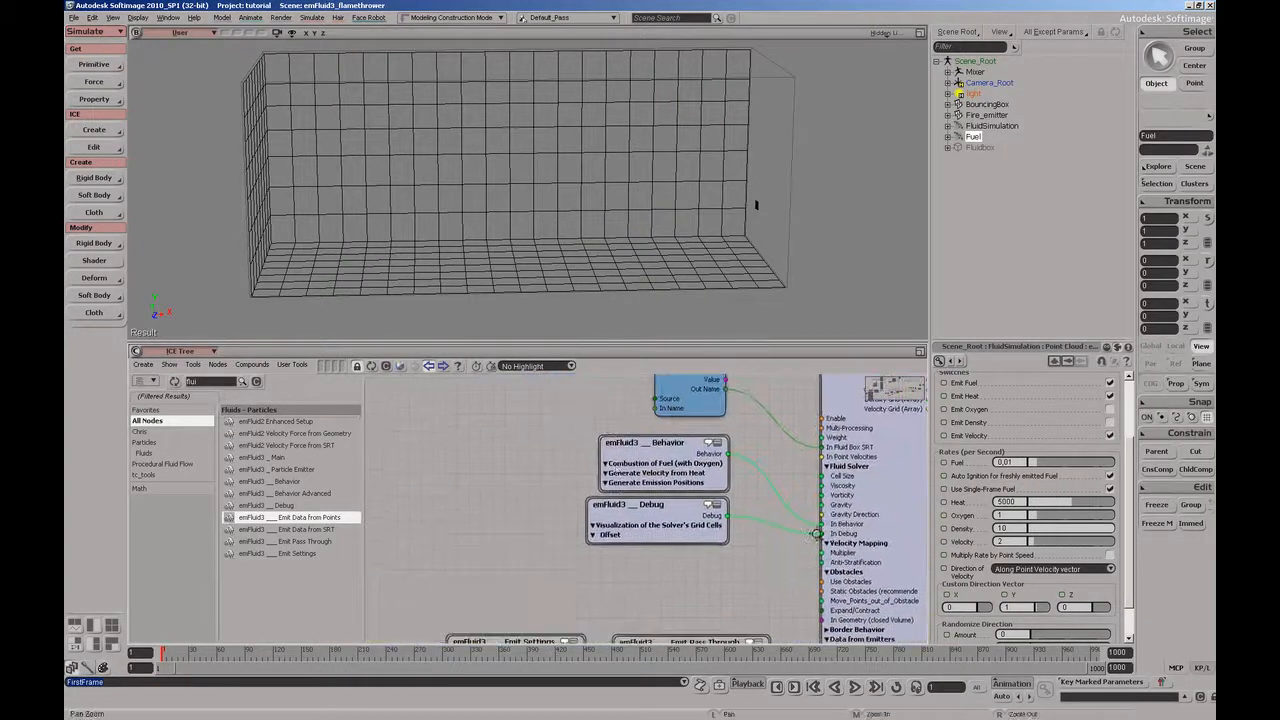
double_click(666, 450)
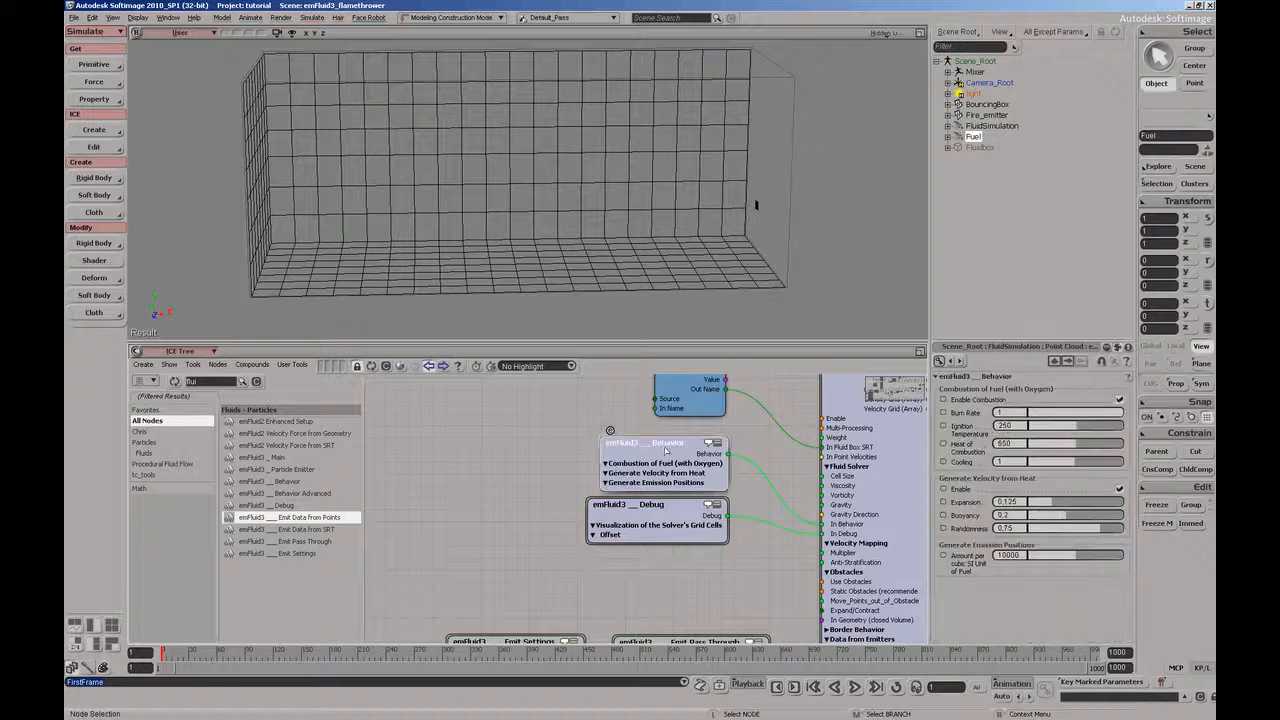
click(1007, 557)
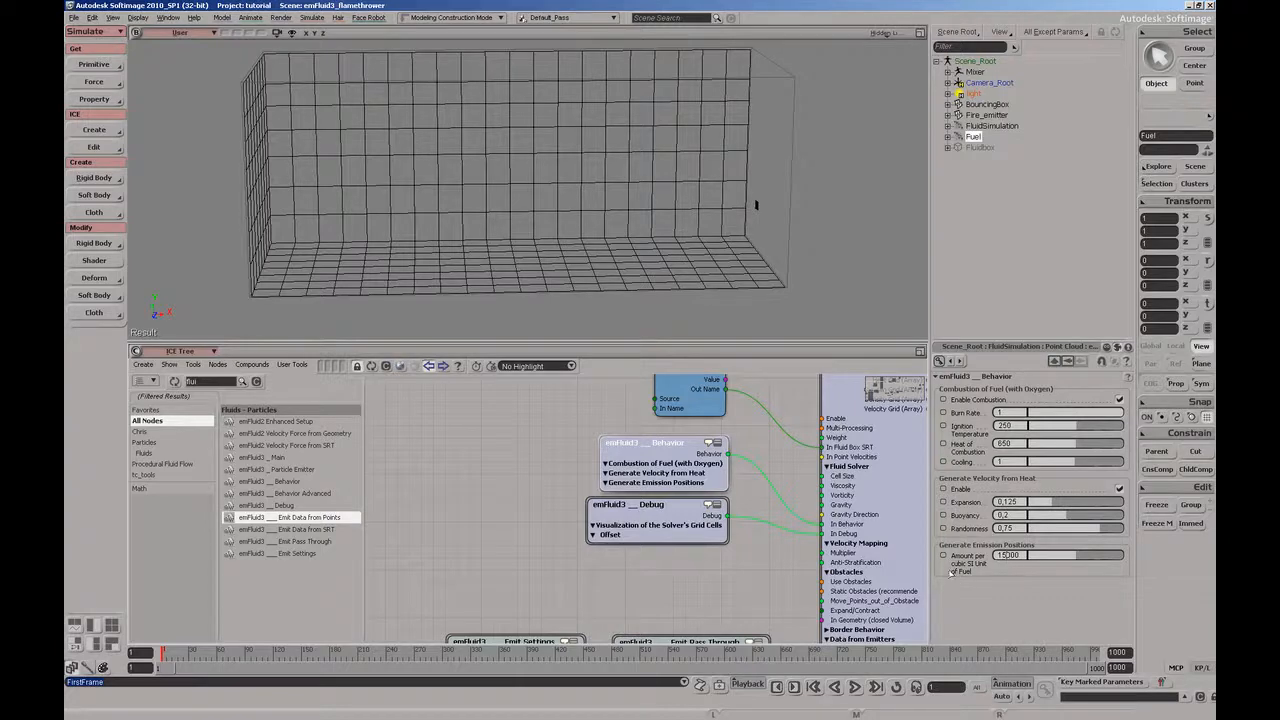
key(ctrl+z)
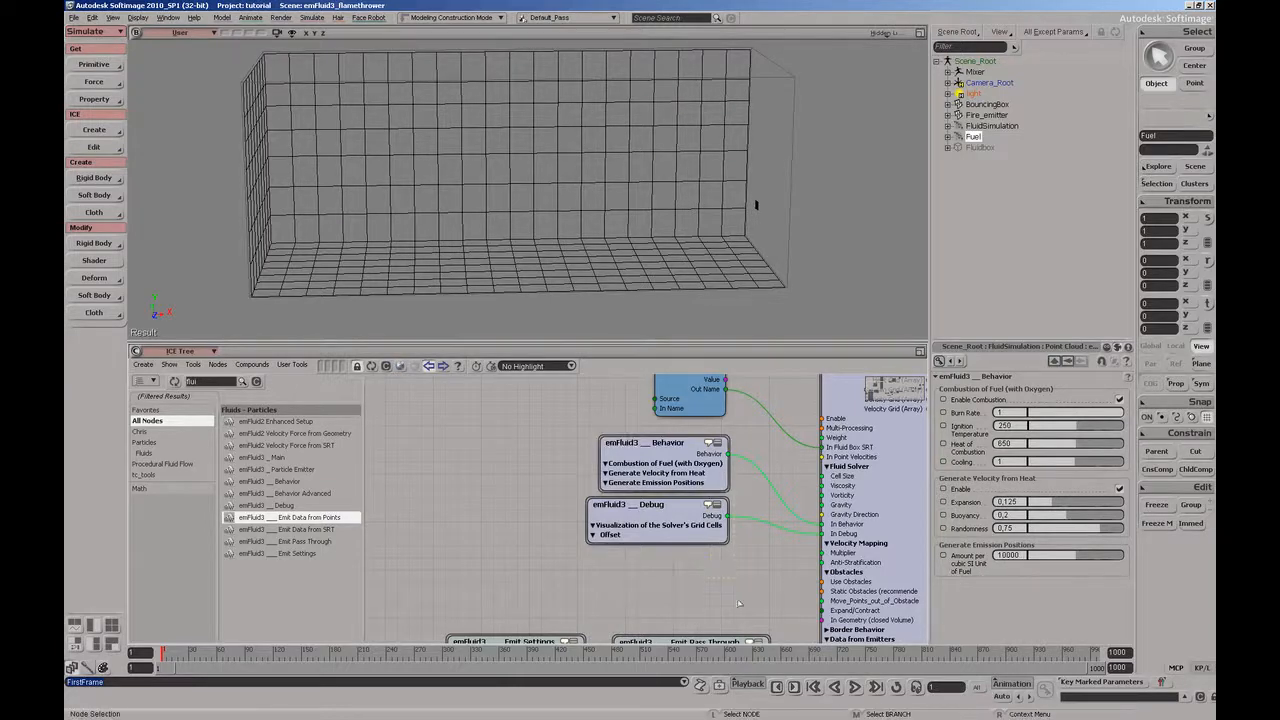
Step: Play the fluid simulation from the start, examine the fire and smoke from another angle, and stop at frame 112
drag(738, 590, 721, 530)
click(855, 687)
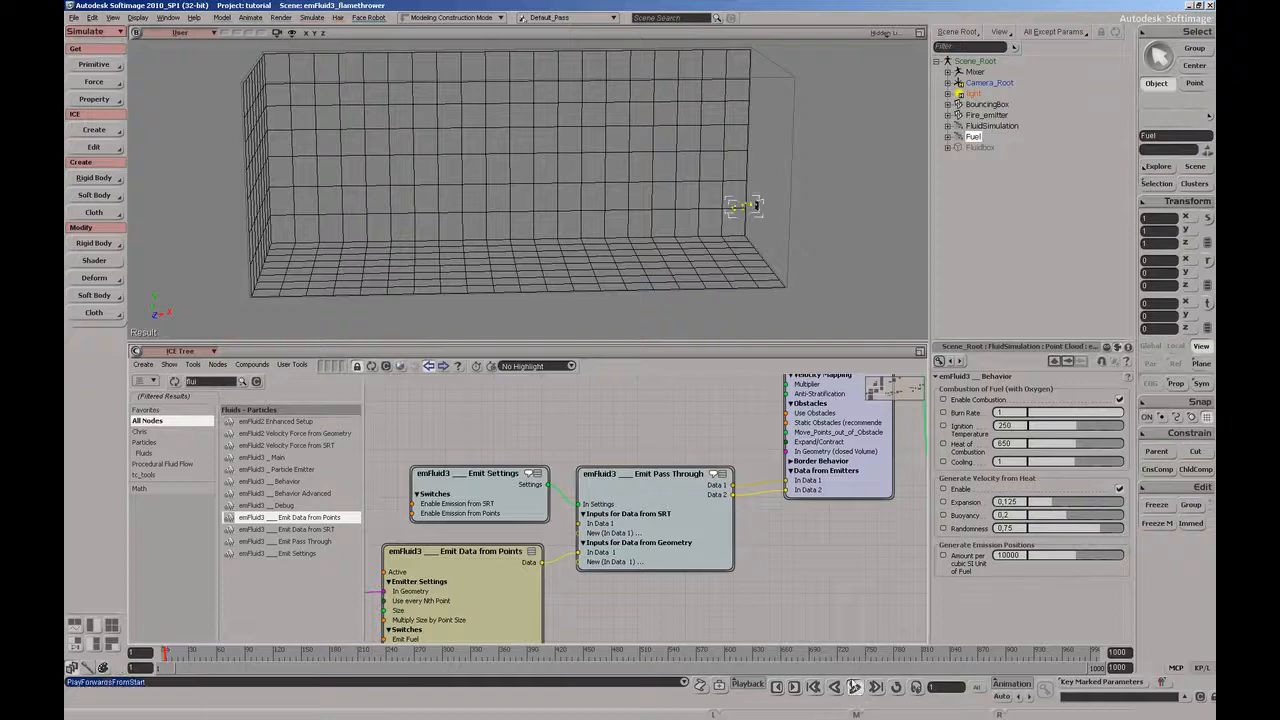
click(847, 211)
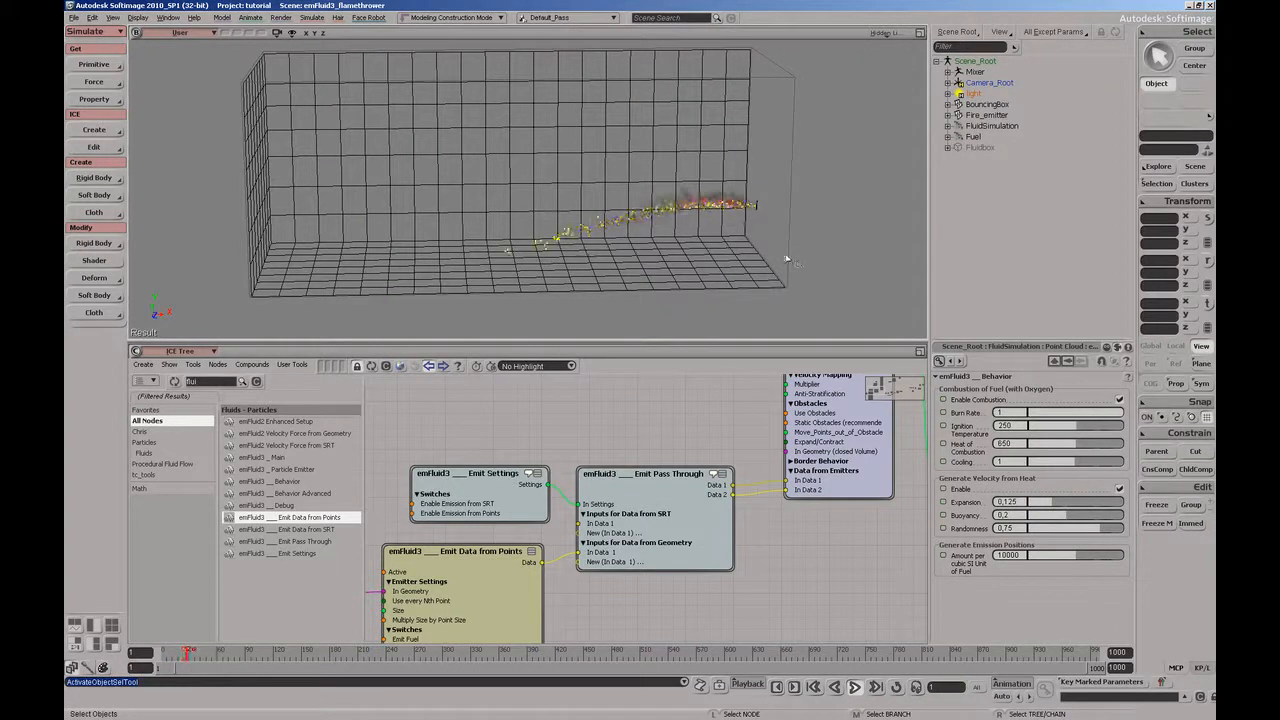
key(o)
drag(768, 257, 597, 253)
key(p)
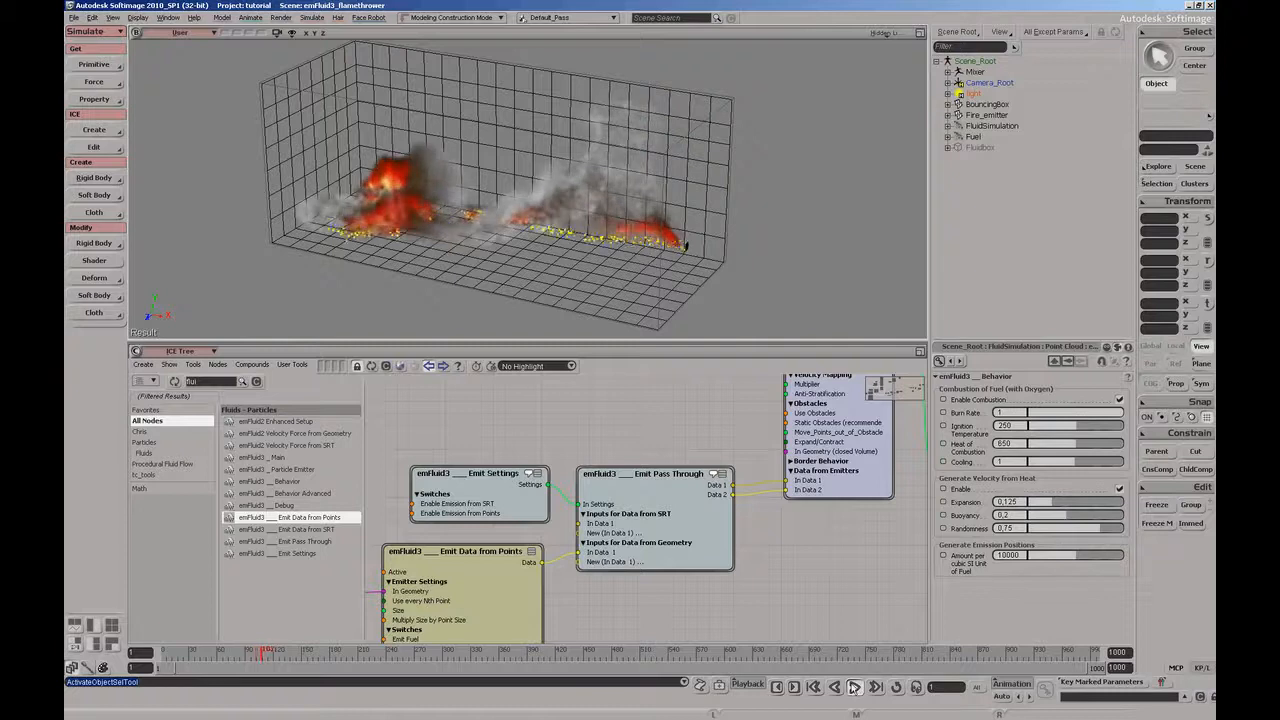
click(853, 688)
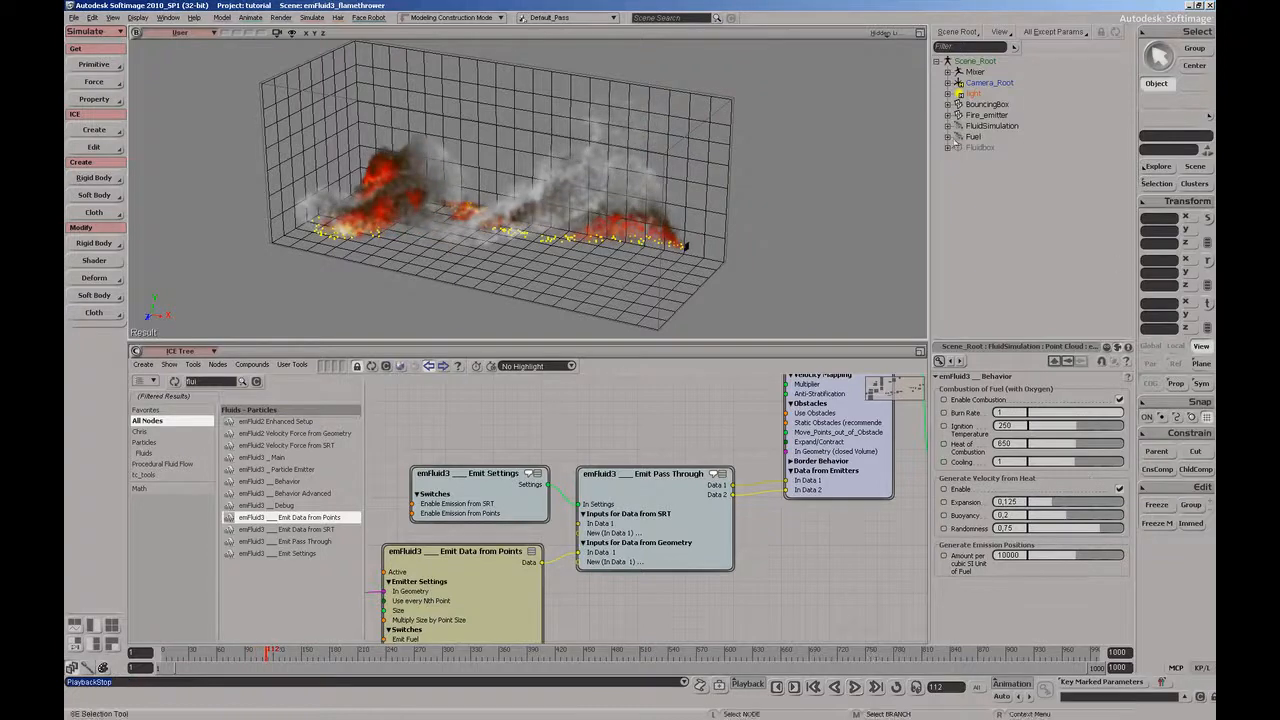
Step: Set FluidSimulation's particle display point size to 15 pixels, with Display As kept on Point
click(948, 126)
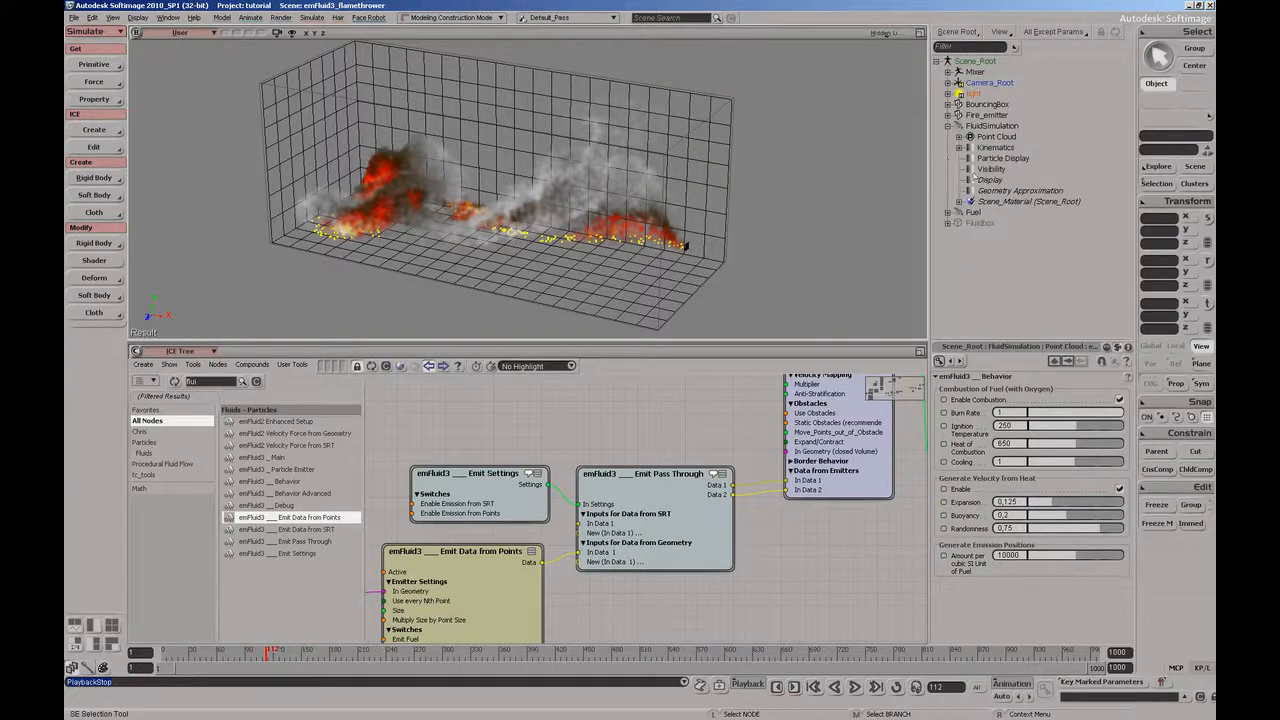
click(968, 158)
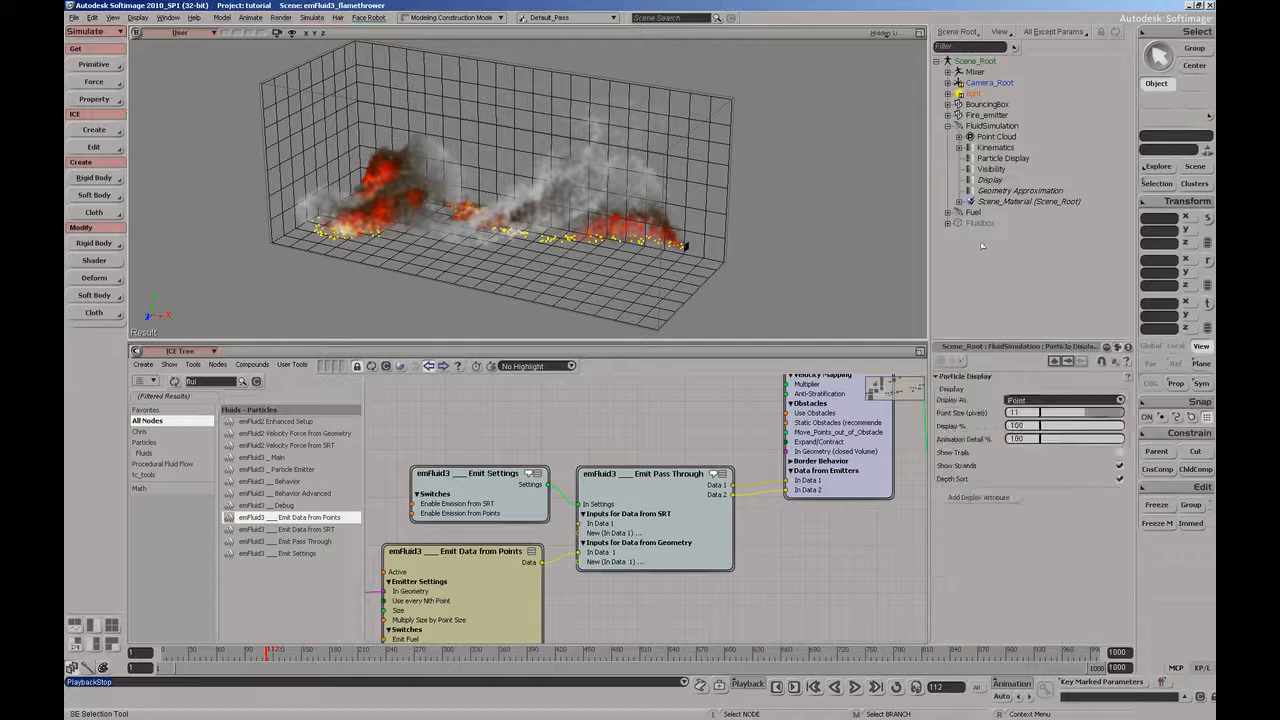
click(1015, 412)
key(Return)
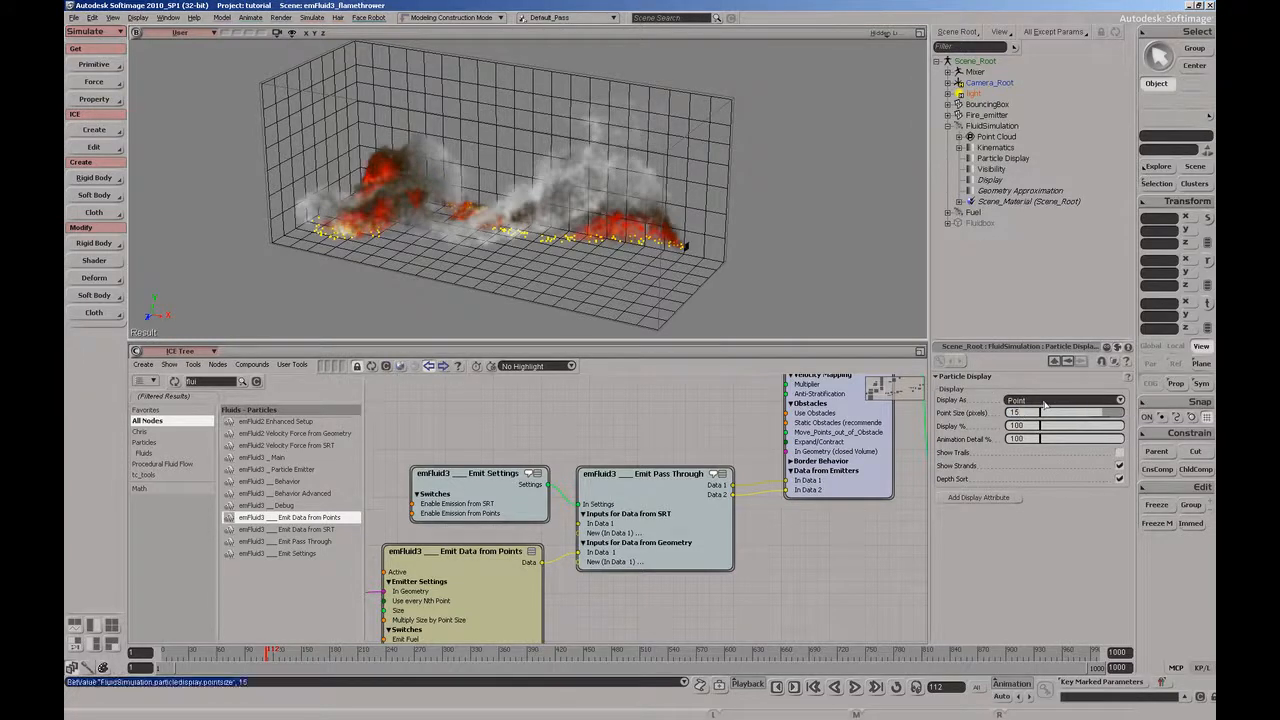
click(1042, 404)
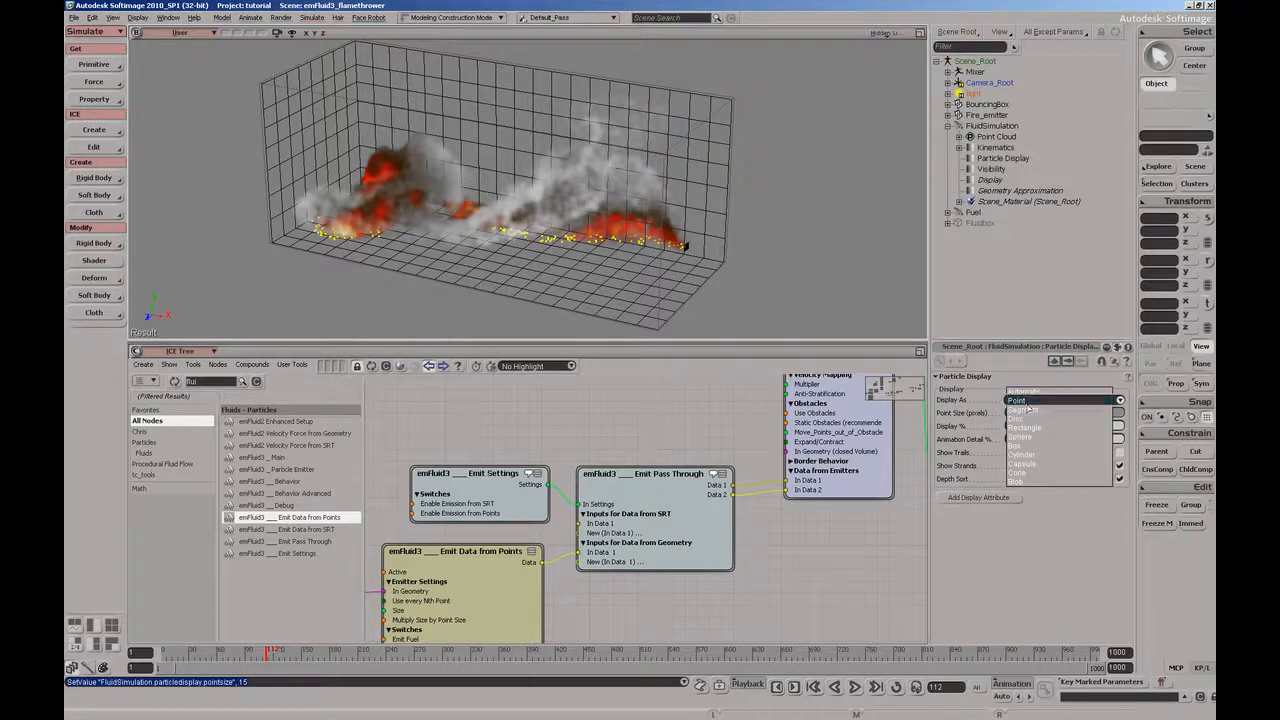
click(1018, 400)
Step: Replay the simulation from the start, examine the enlarged flame particles from several angles, and stop at frame 140
click(855, 687)
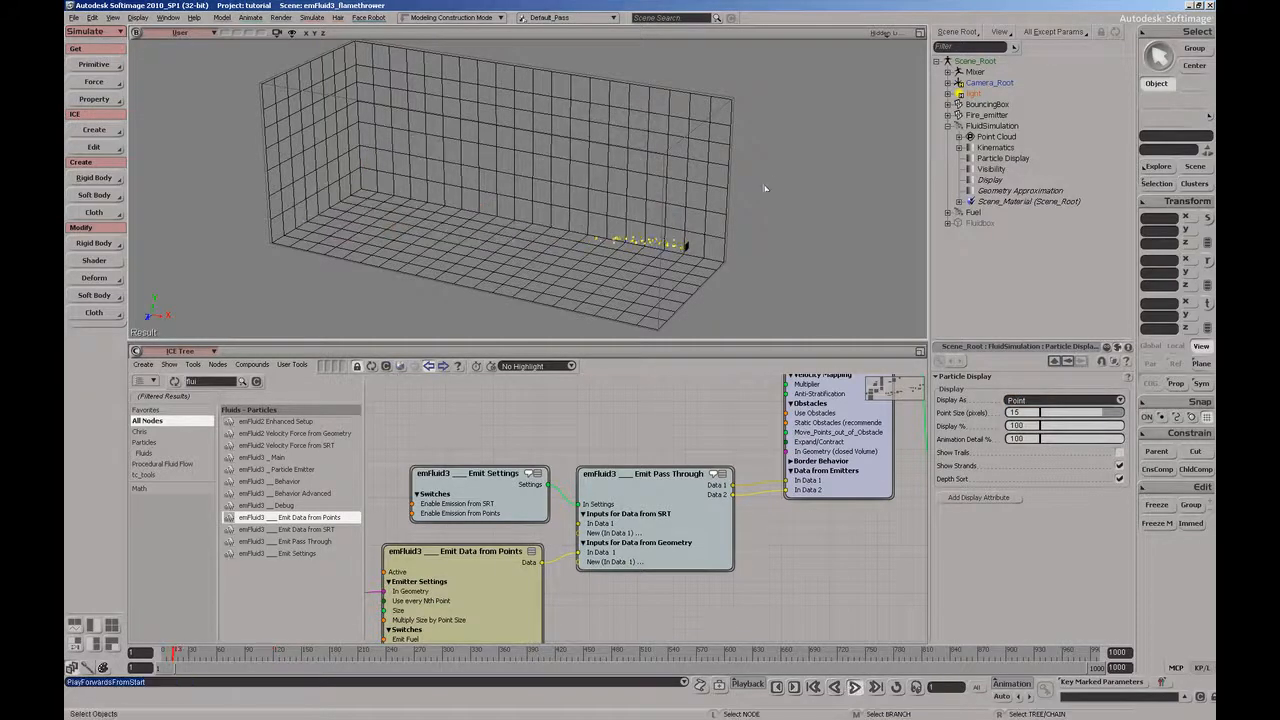
drag(780, 234, 817, 249)
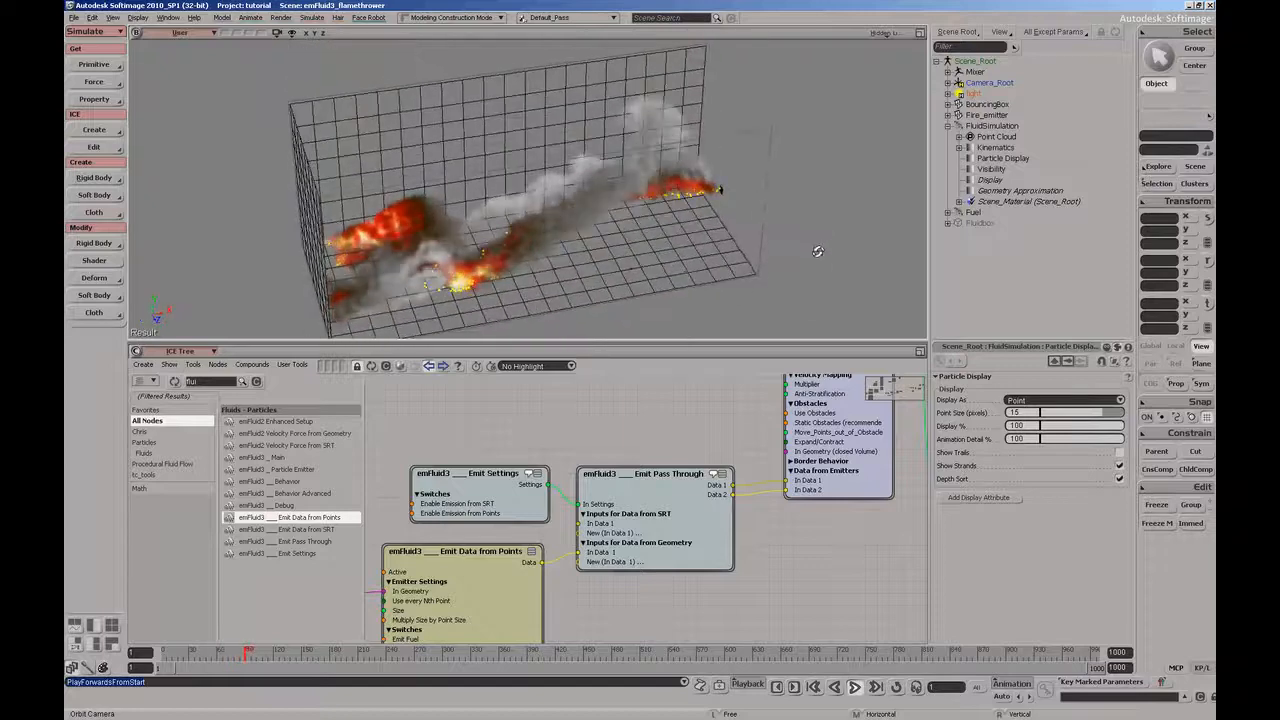
key(z)
drag(704, 248, 677, 210)
key(o)
key(p)
key(o)
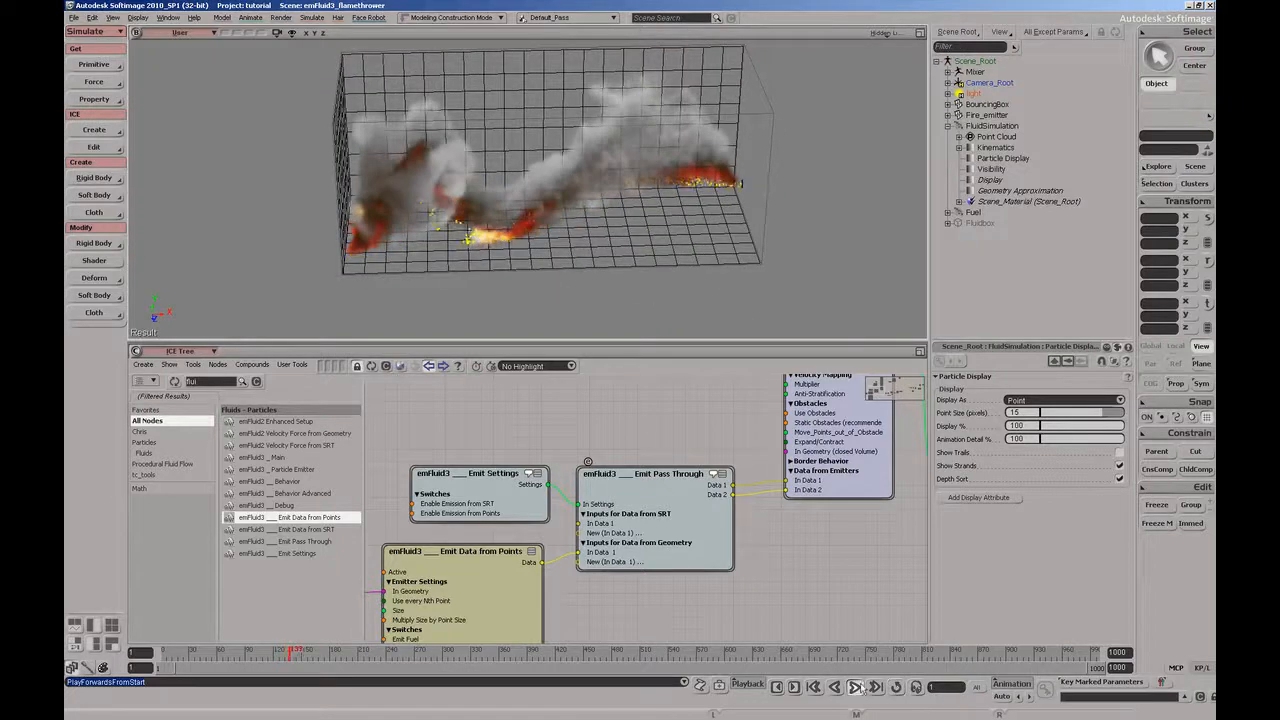
click(856, 688)
Step: Examine the FCurve and Gradient nodes that drive the fluid particles' color, comparing the gradient with the flames and smoke
key(z)
drag(808, 476, 557, 405)
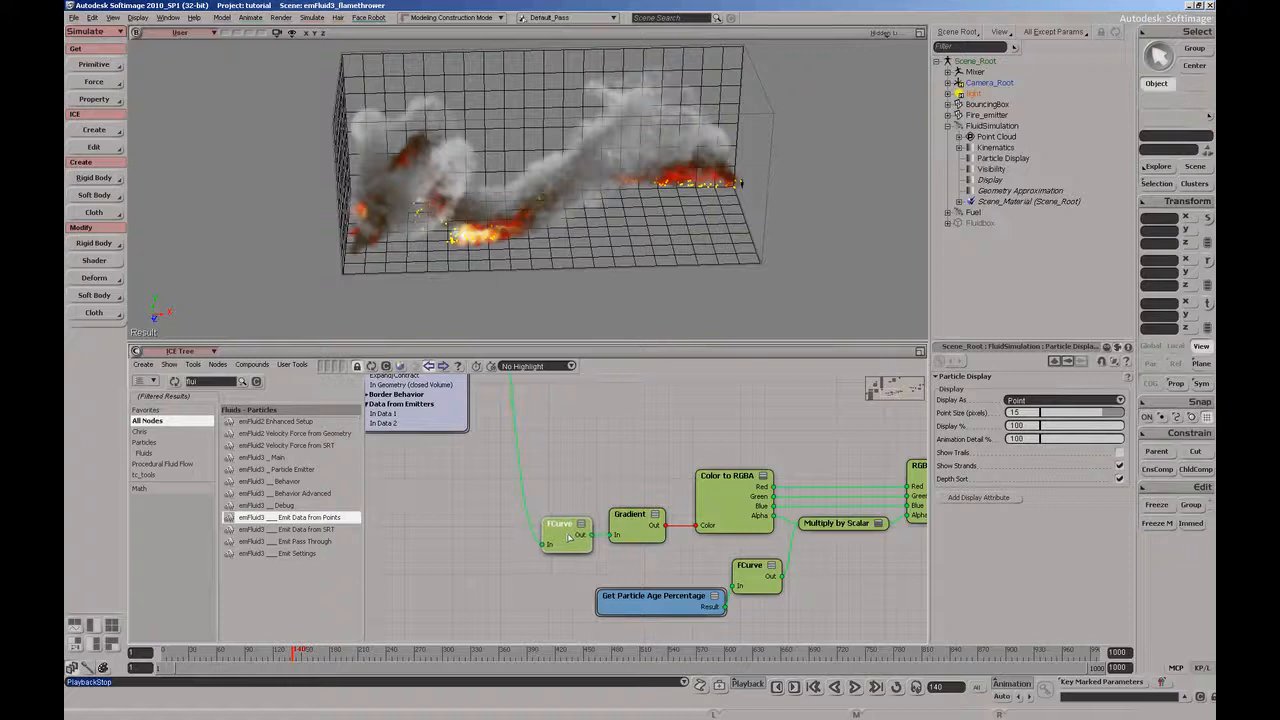
drag(574, 556, 511, 474)
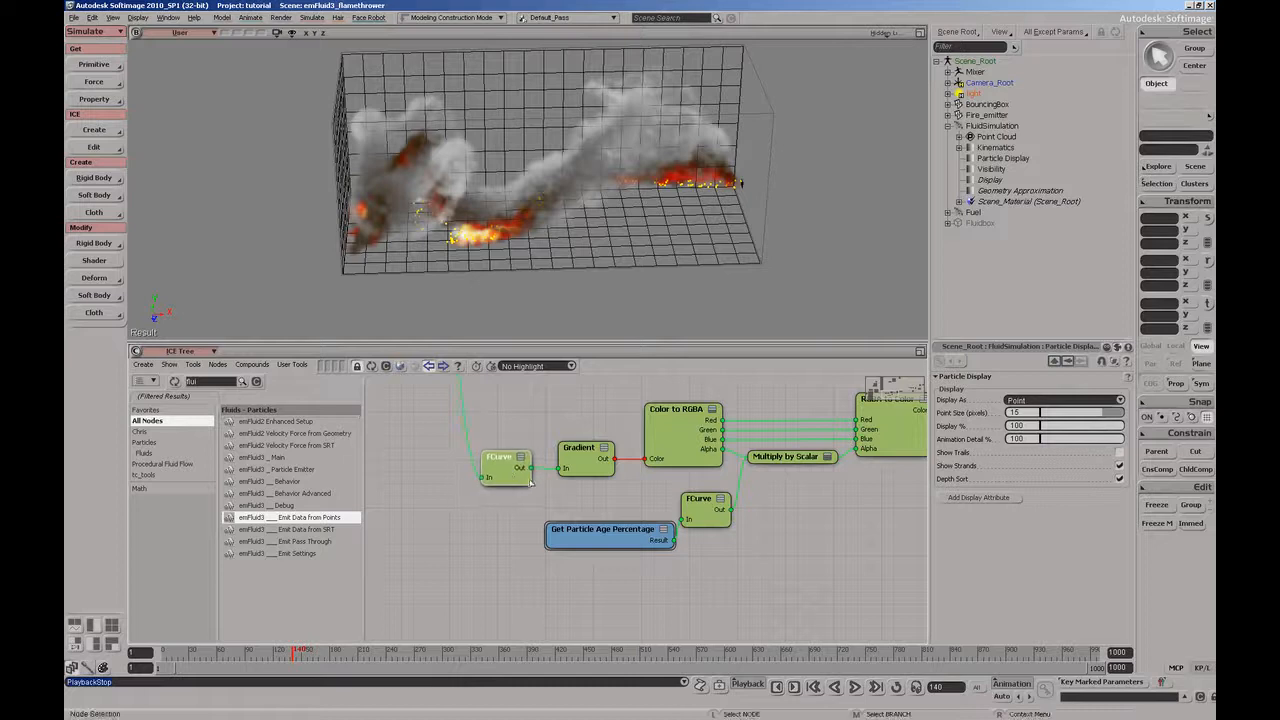
click(586, 462)
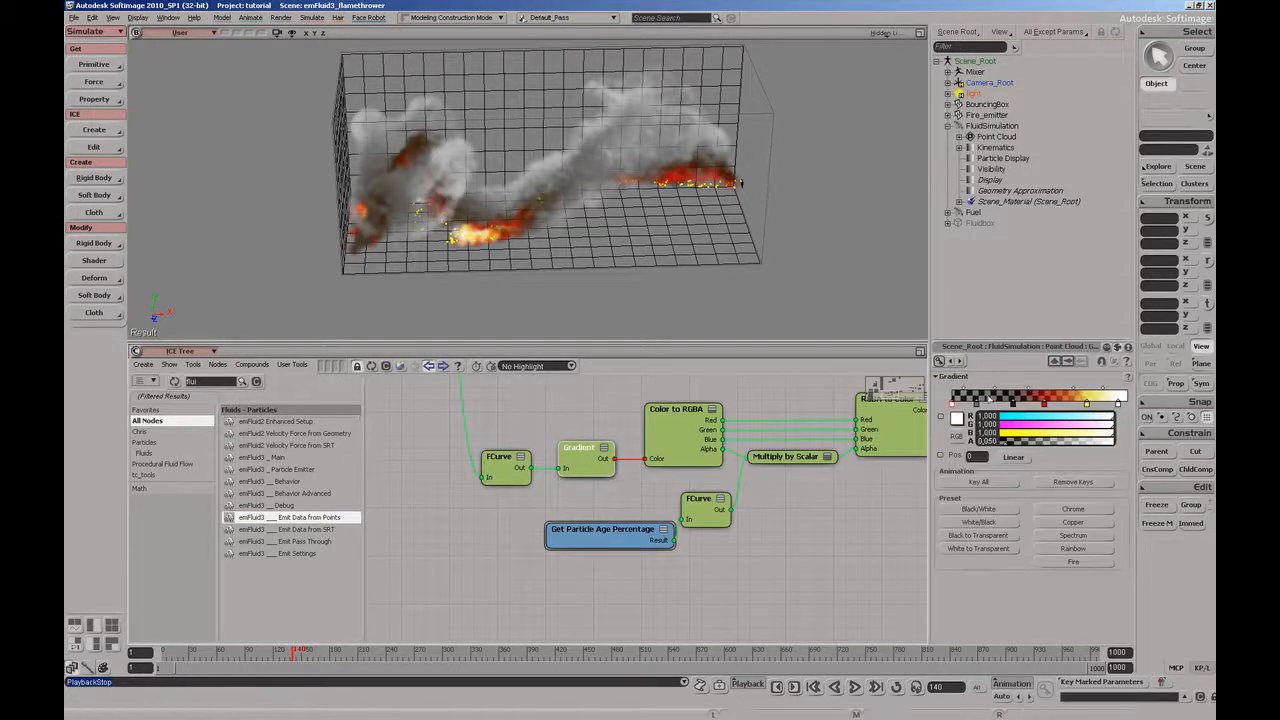
drag(651, 229, 630, 200)
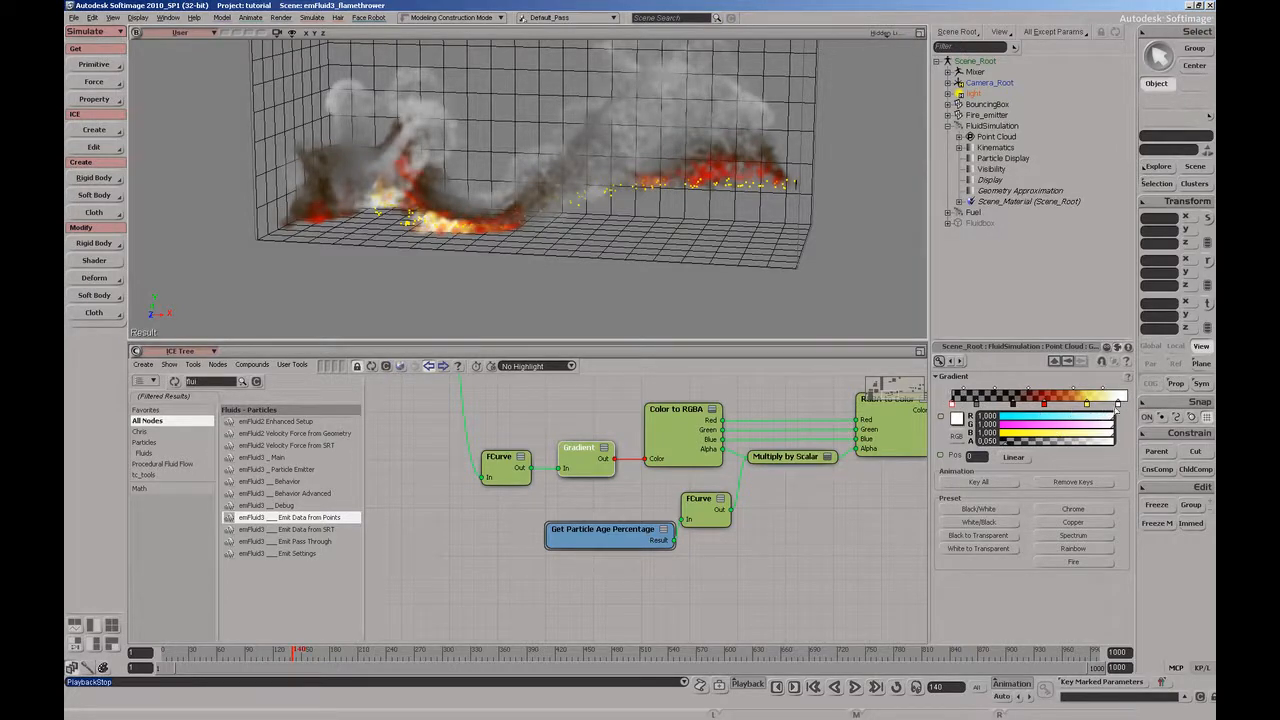
Step: Recolor the Gradient's yellow key to orange with green 0.624 and blue 0.212 at position 0.78, and tint the white end key pale yellow
click(1087, 404)
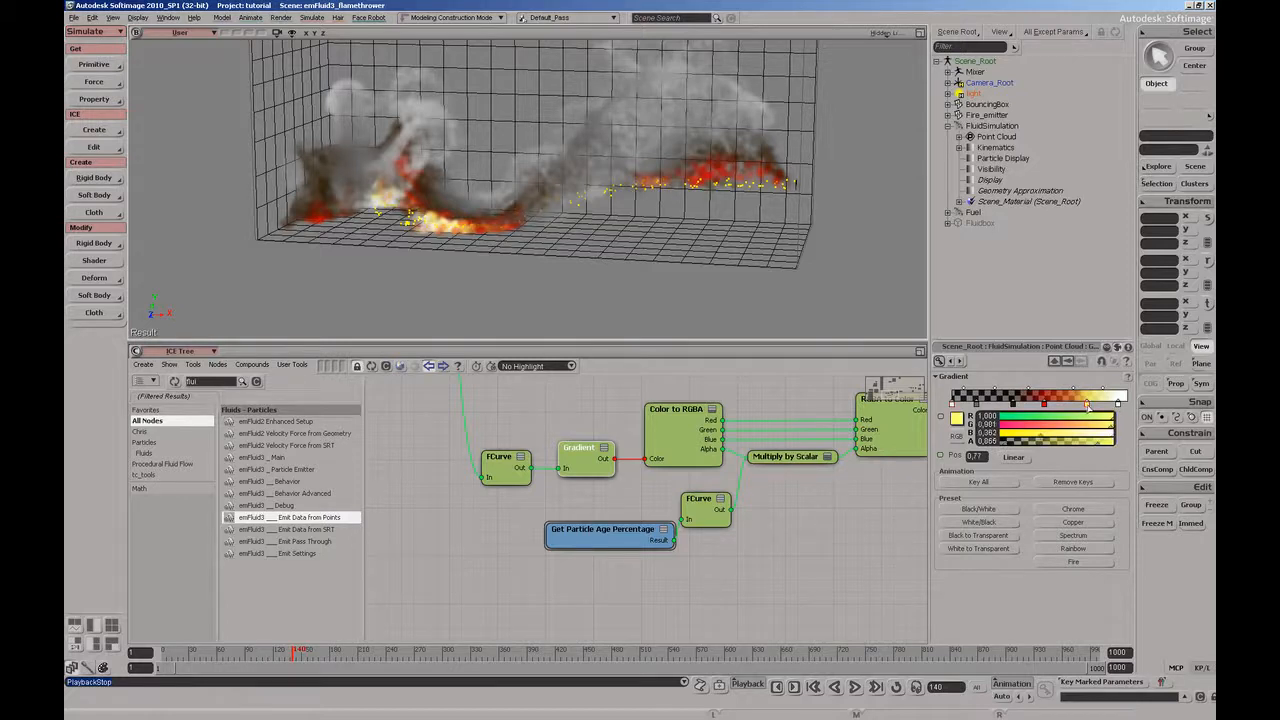
drag(1095, 423, 1024, 437)
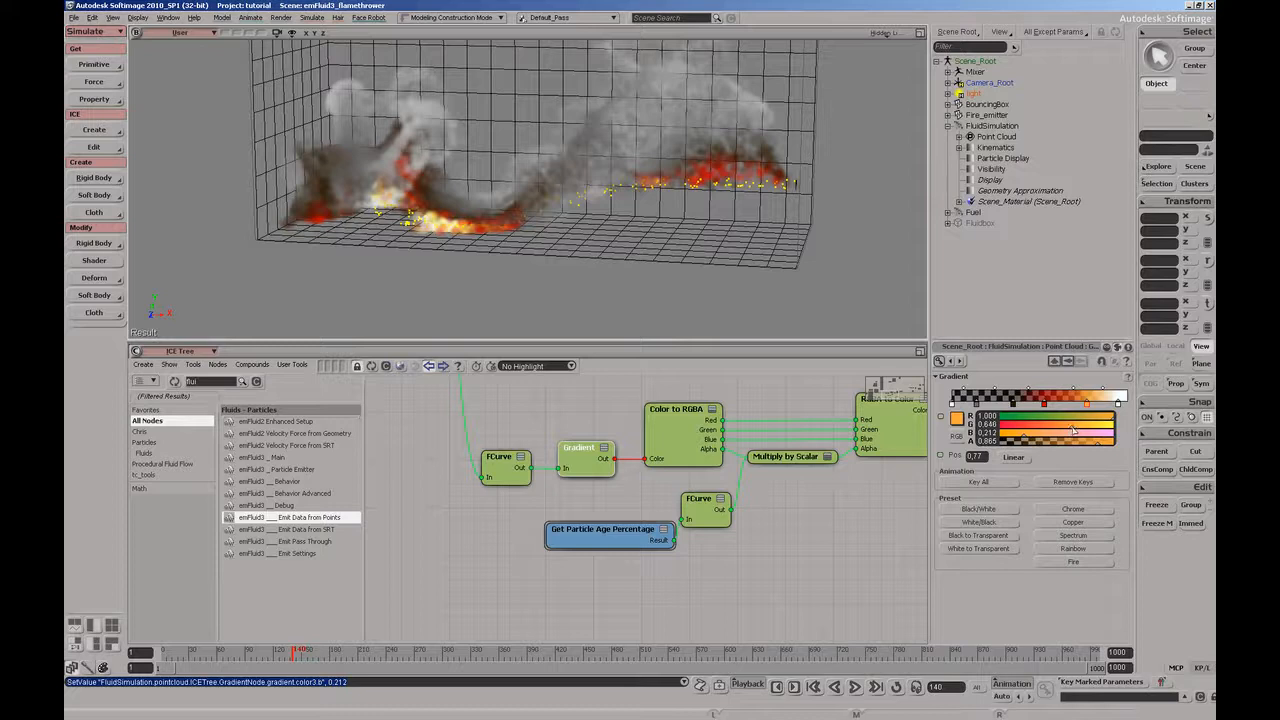
mouse_move(1120, 406)
mouse_down()
mouse_move(1083, 437)
mouse_move(1123, 406)
mouse_up()
click(1088, 405)
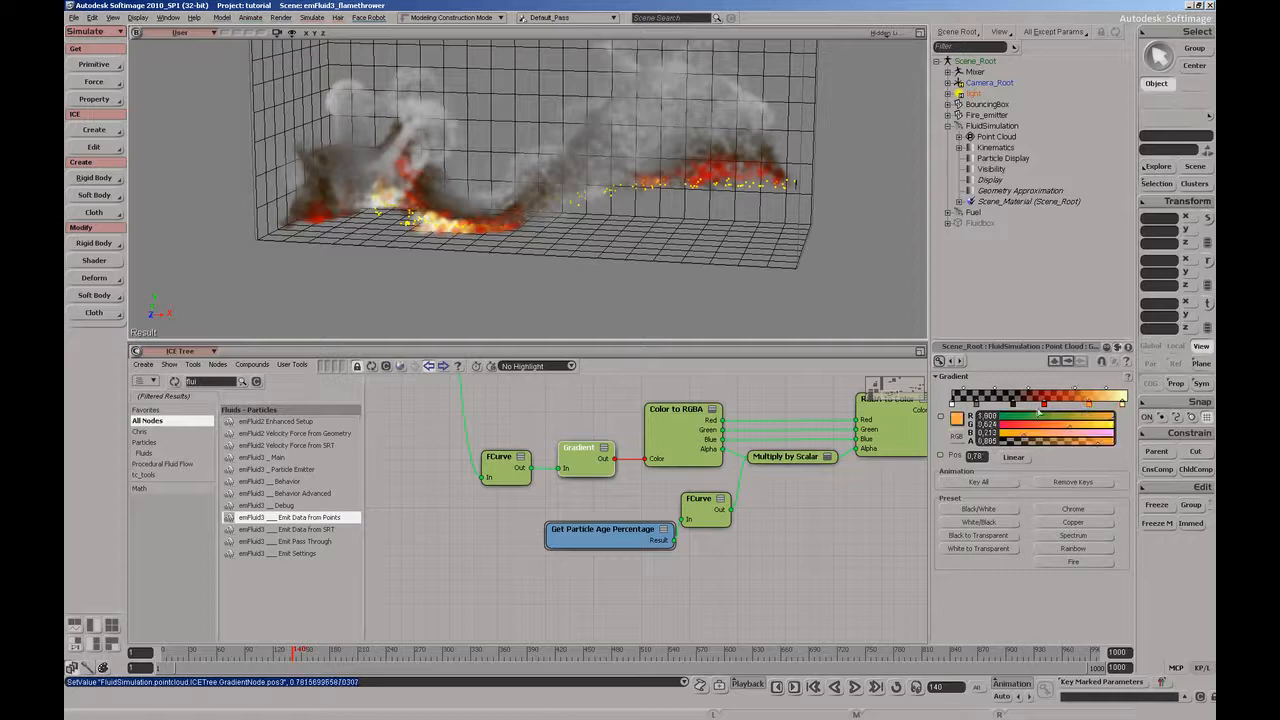
Step: Move the Gradient's red key to about 0.39, and lower the grey key's alpha to 0.042 and the white start key's alpha to 0
drag(1044, 404, 1027, 406)
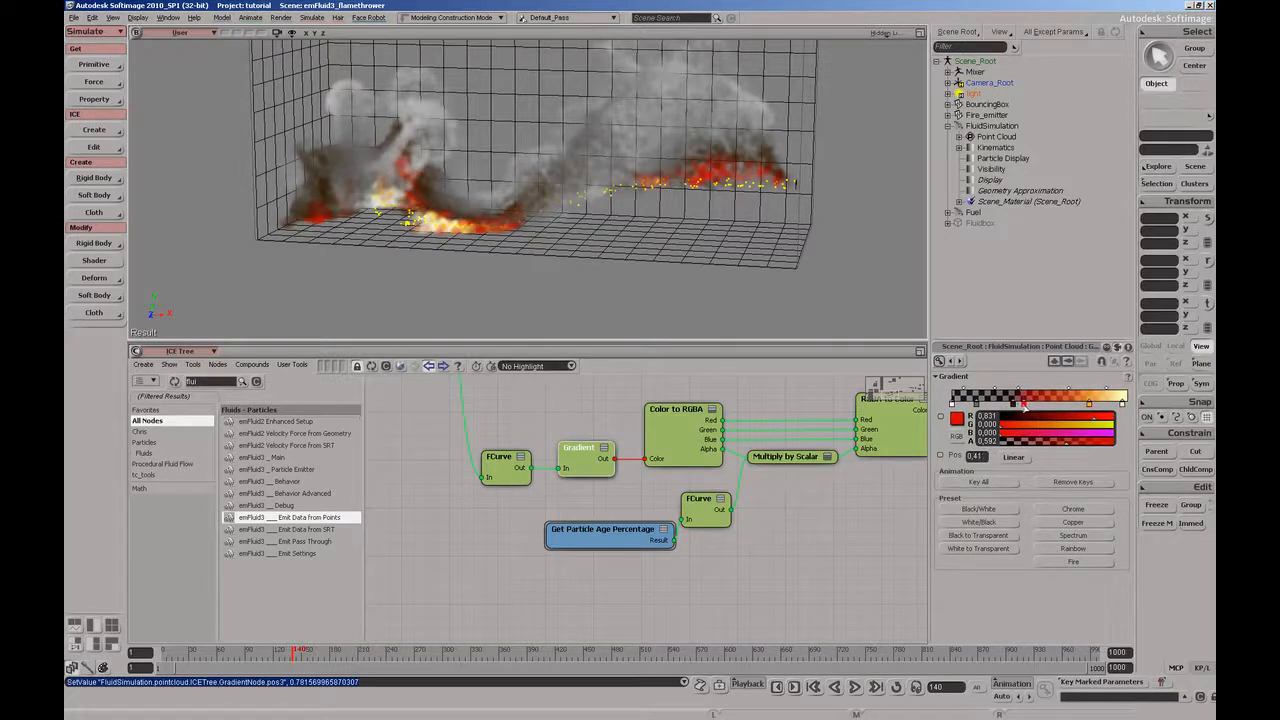
click(1013, 405)
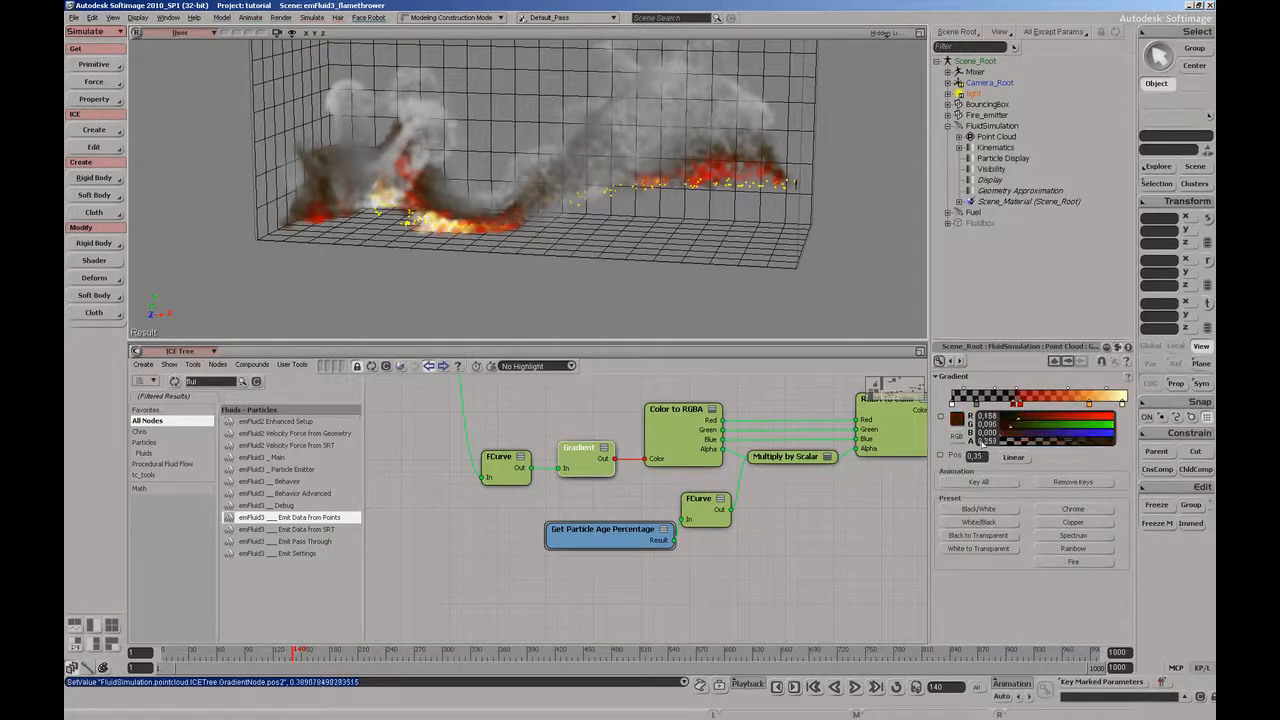
click(977, 405)
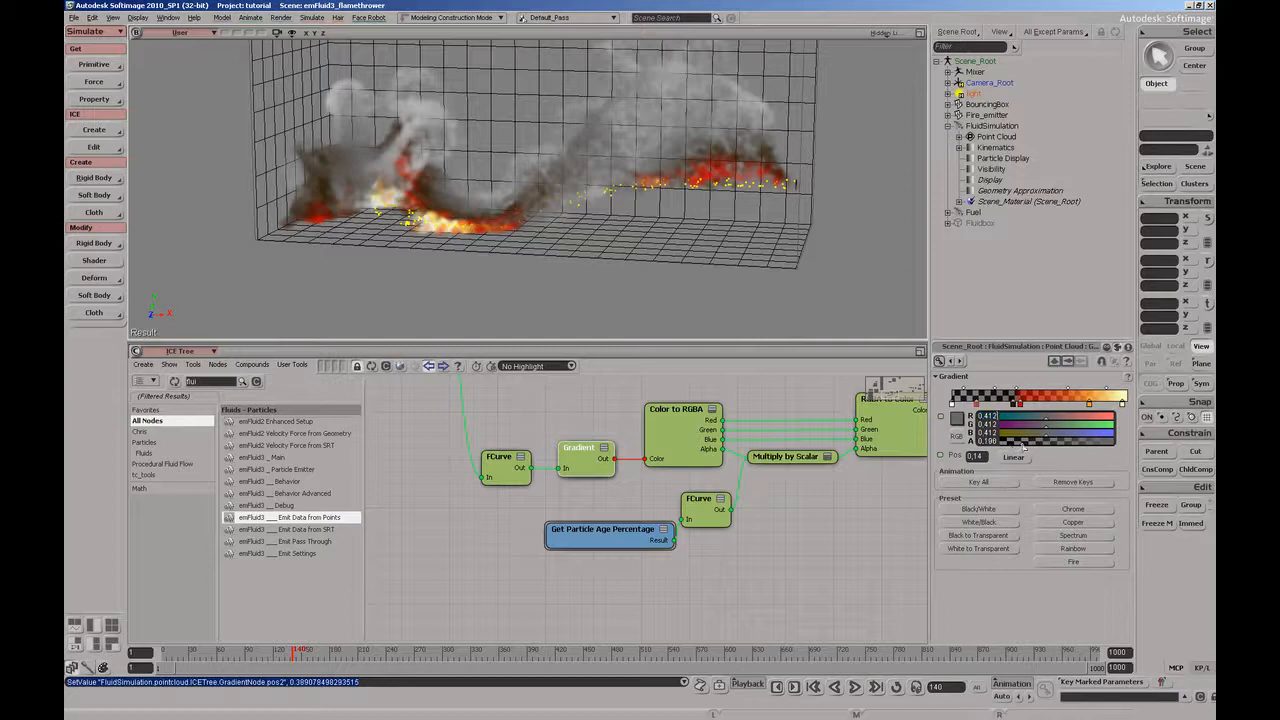
drag(1023, 446, 1014, 446)
click(953, 404)
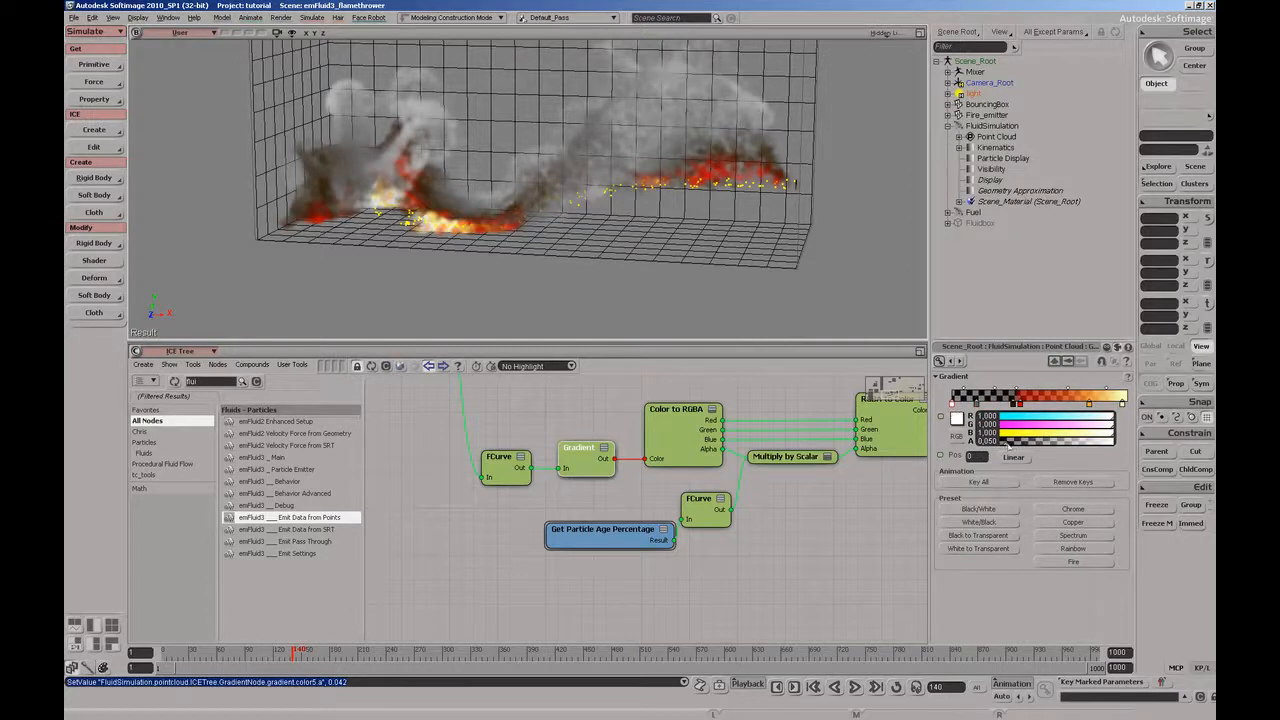
drag(998, 447, 995, 442)
Step: Replay the simulation from the start, stop at frame 157, and examine the recolored flames and smoke from several angles
click(820, 689)
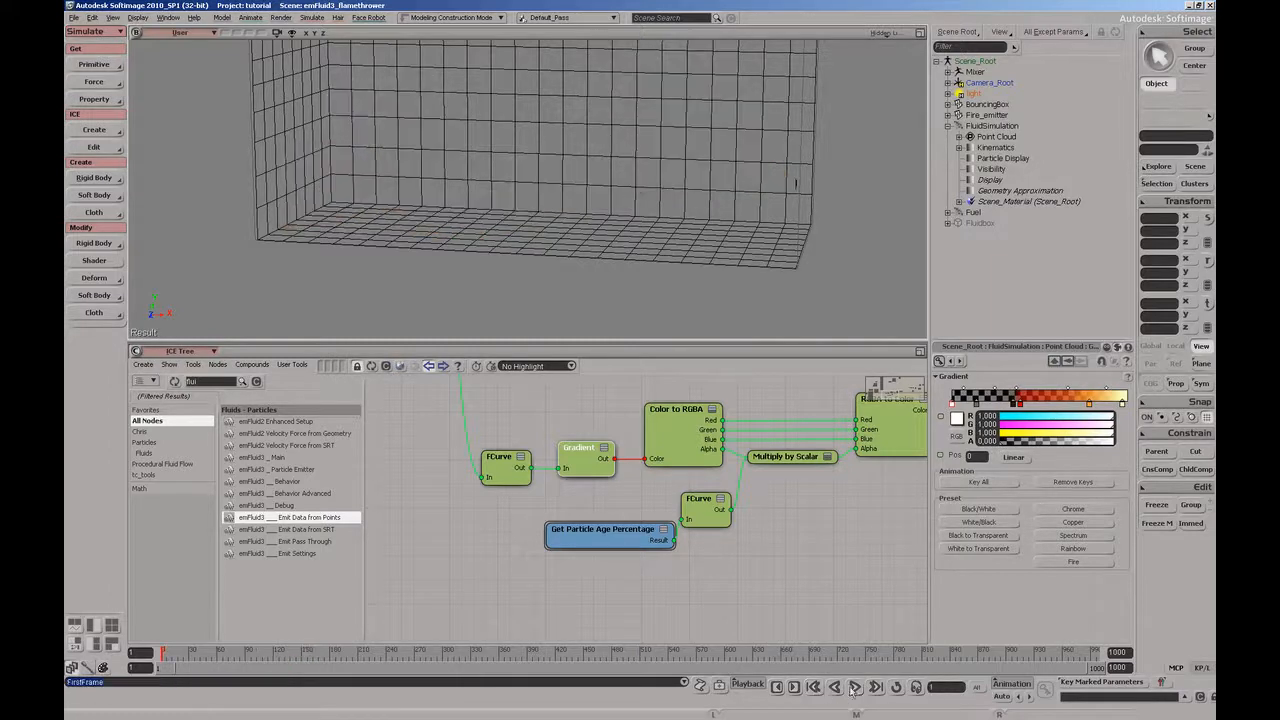
click(855, 688)
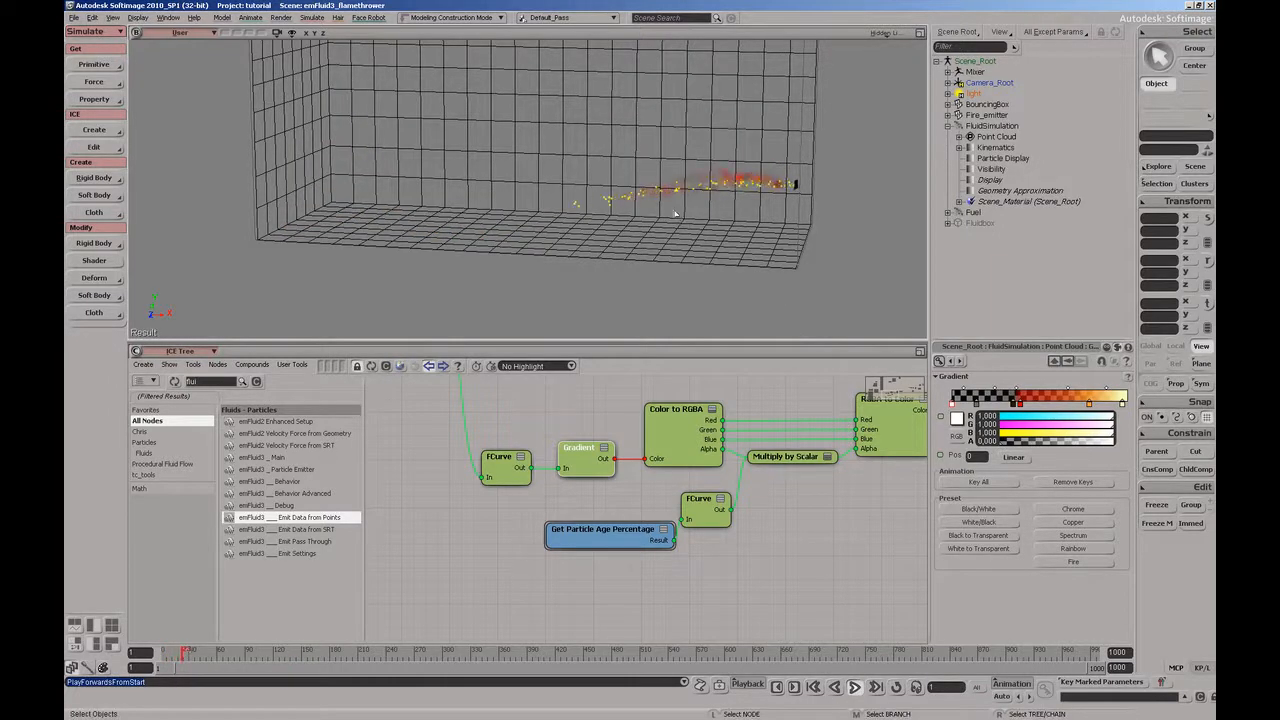
key(o)
drag(674, 209, 578, 201)
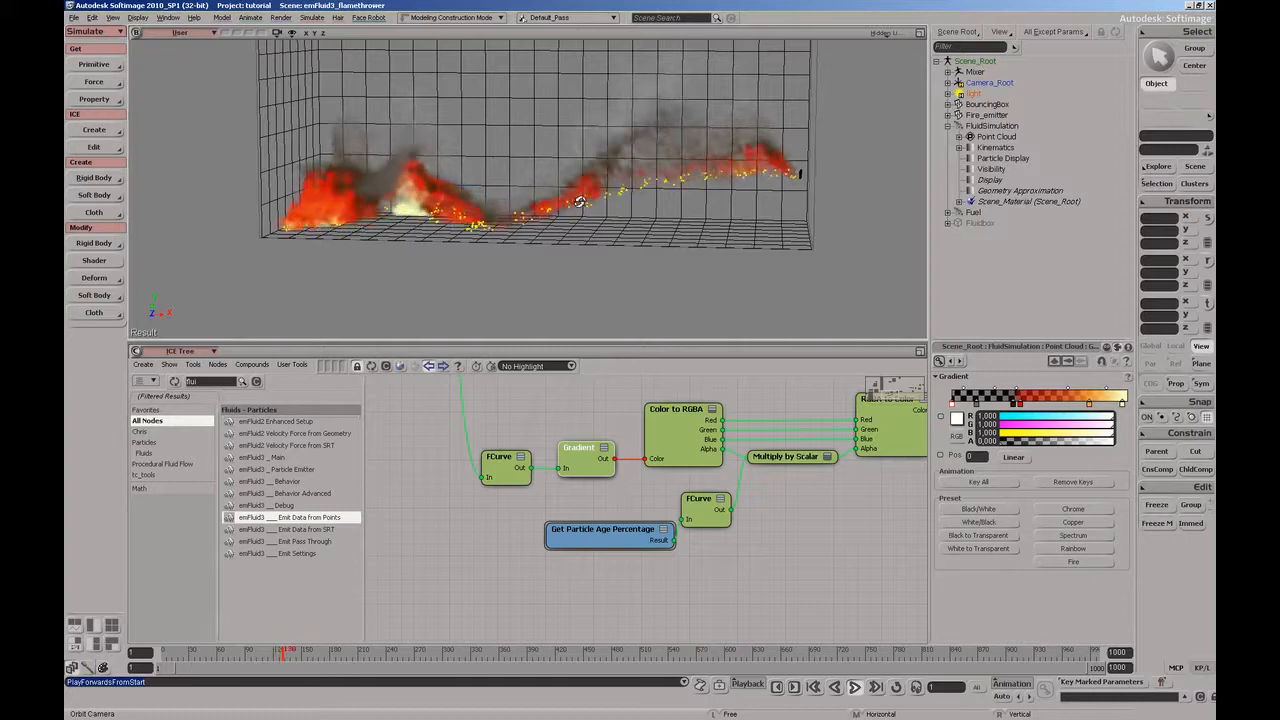
drag(579, 201, 592, 212)
click(857, 688)
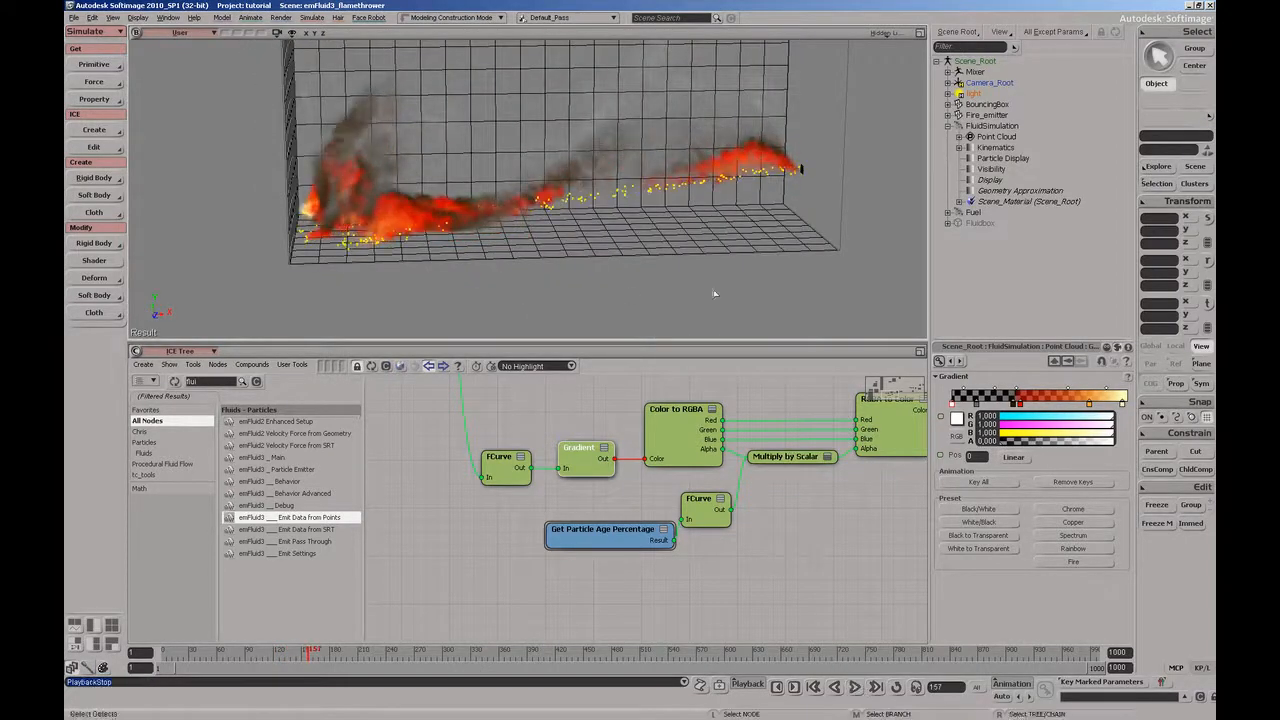
key(o)
drag(660, 166, 650, 159)
key(z)
drag(650, 205, 610, 215)
key(o)
key(p)
Step: Set the Vorticity of the emFluid3 Main node in the FluidSimulation ICE tree to 15
key(z)
drag(556, 448, 551, 523)
drag(546, 470, 860, 610)
drag(668, 526, 688, 550)
click(631, 492)
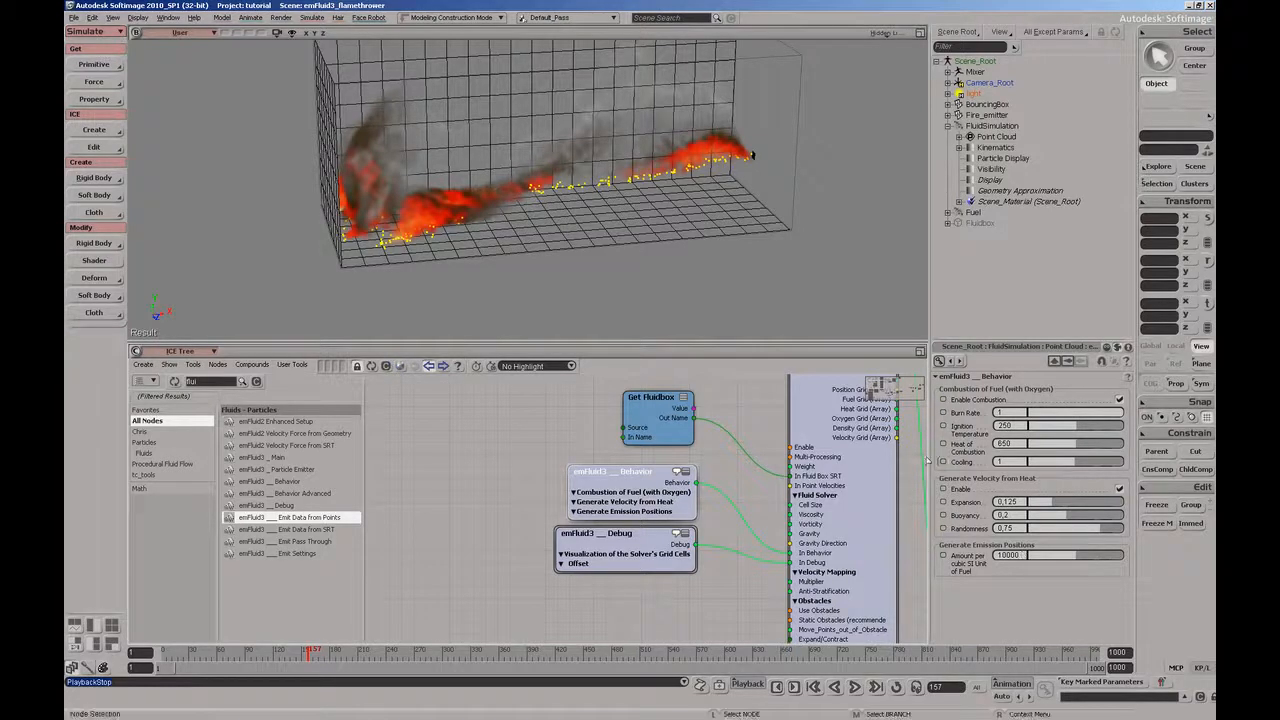
middle_drag(844, 463, 702, 482)
double_click(702, 482)
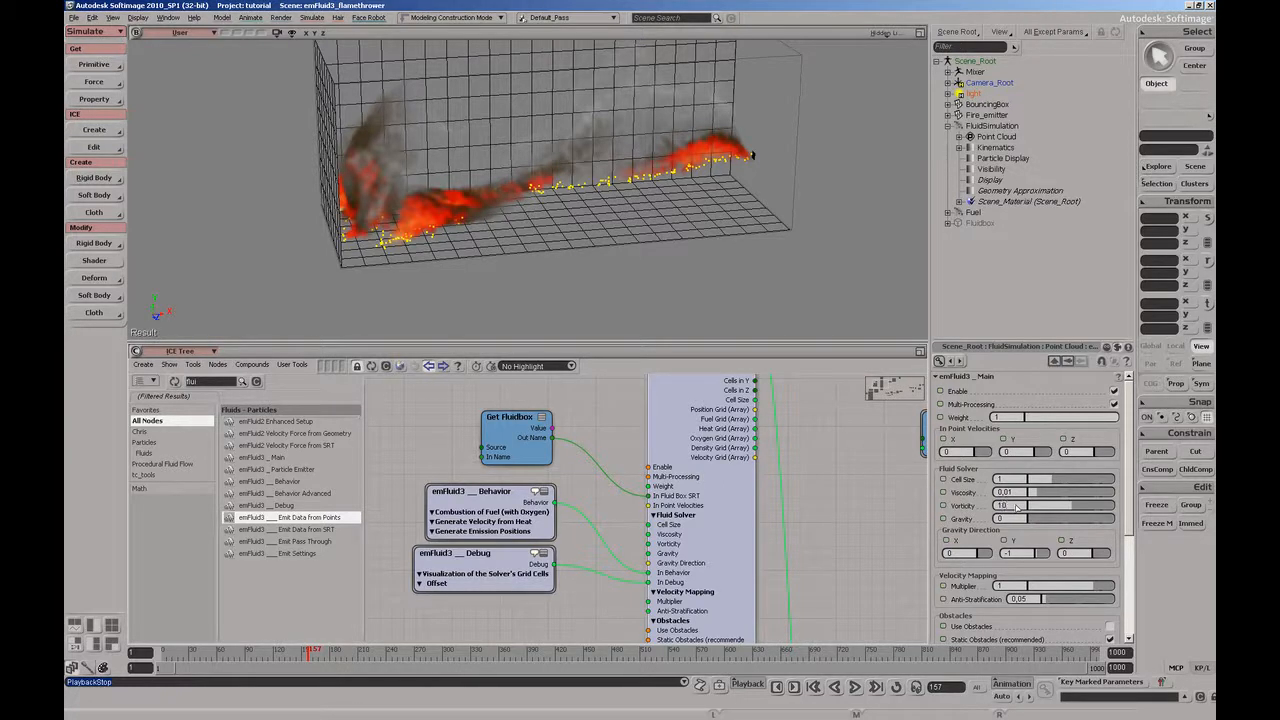
key(Return)
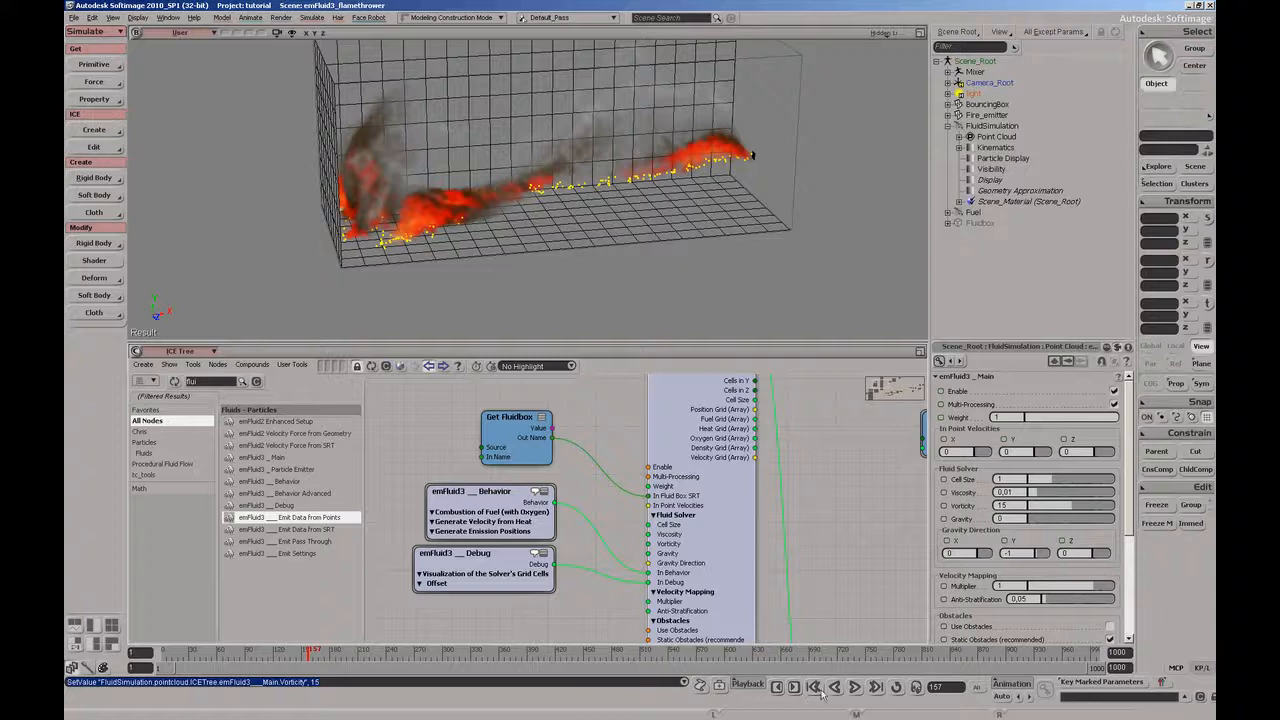
Step: Replay the simulation from the start, stop at frame 245, and examine the turbulence of the flames from several angles
click(855, 688)
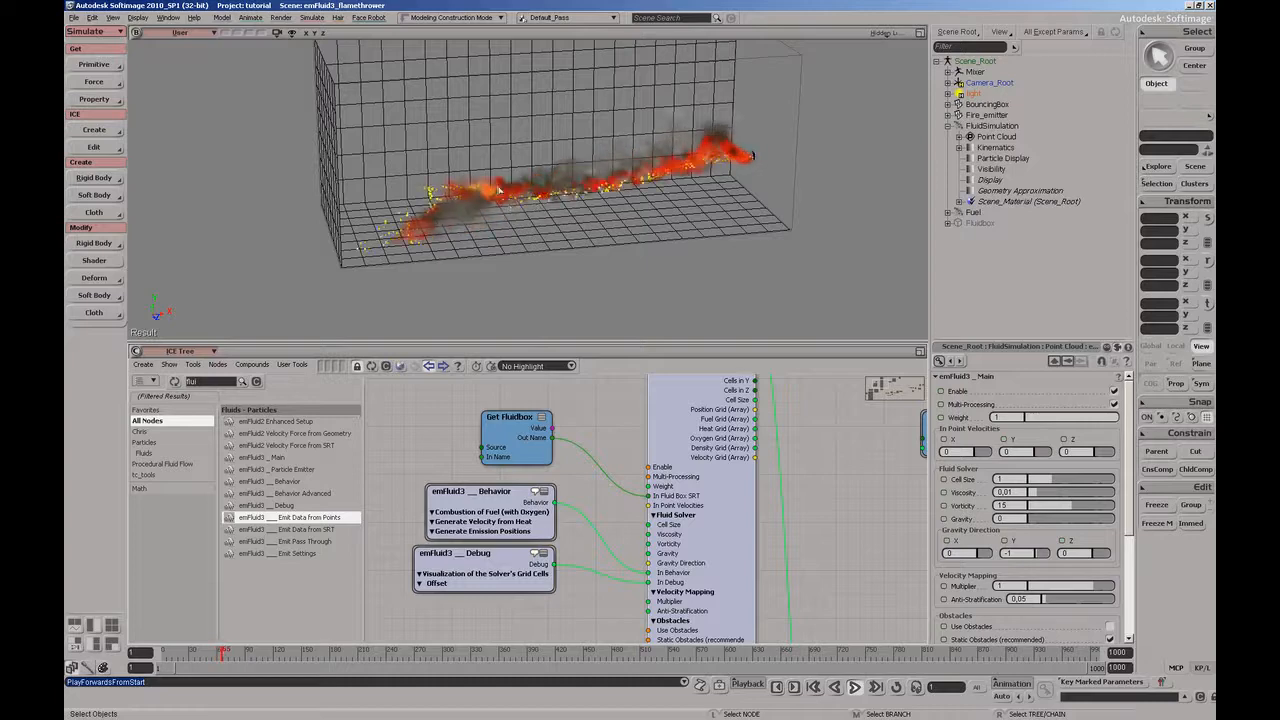
key(o)
drag(498, 190, 580, 208)
drag(591, 240, 573, 221)
key(p)
key(o)
key(z)
key(o)
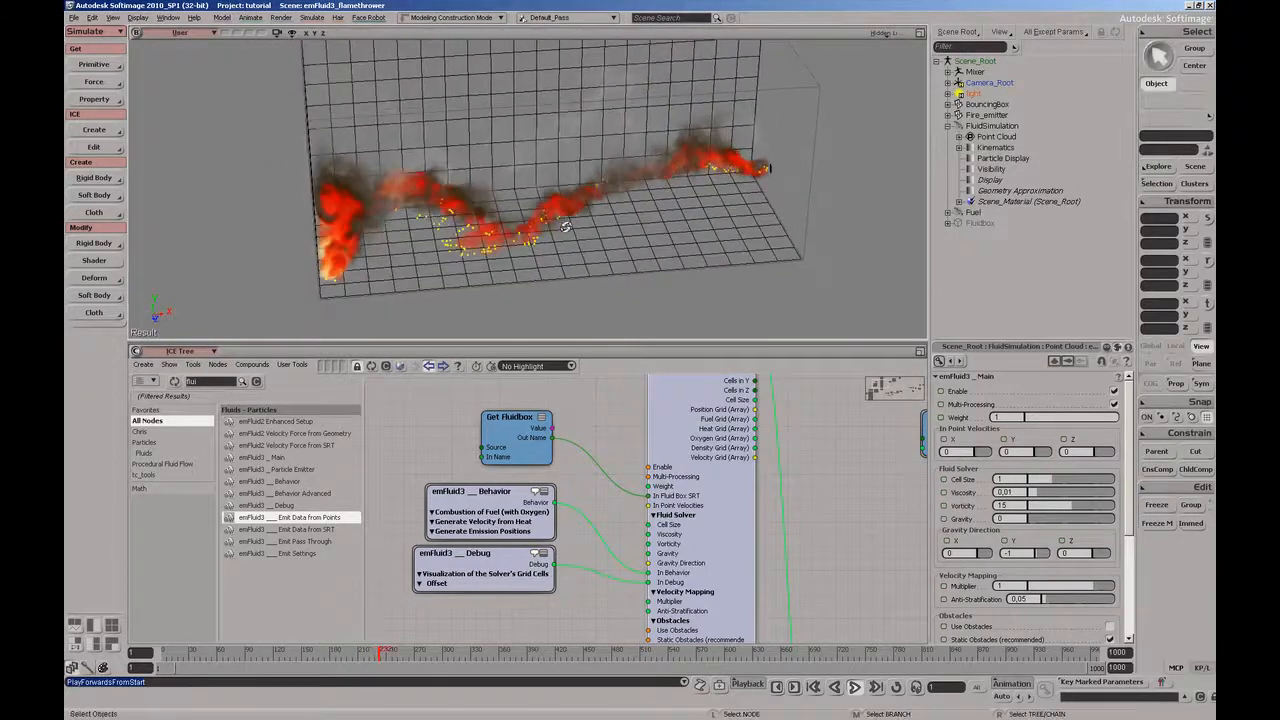
click(854, 687)
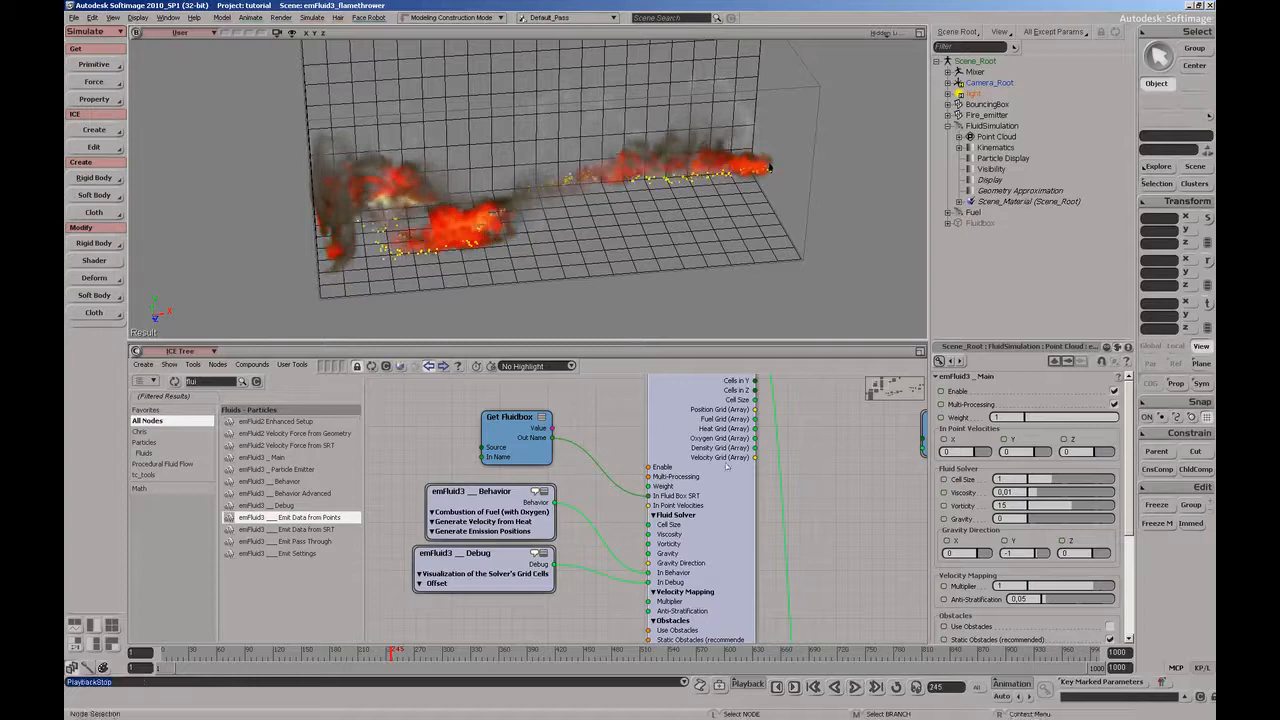
drag(600, 180, 621, 197)
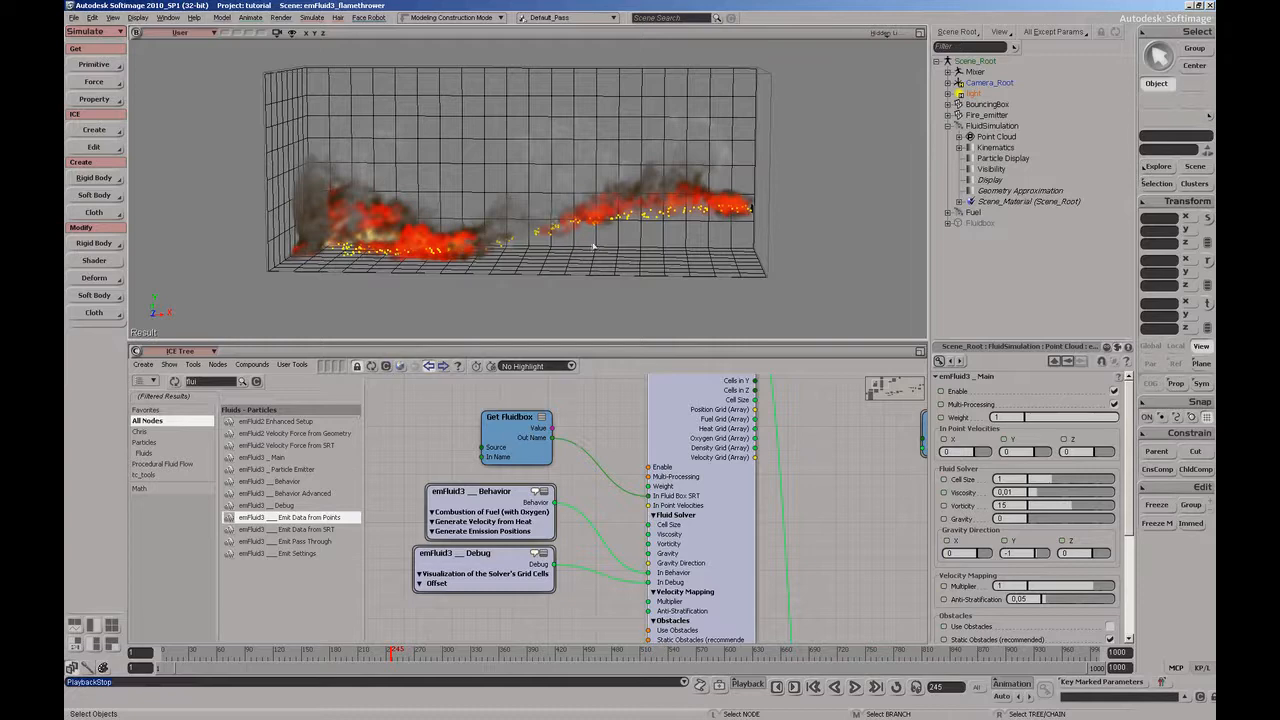
drag(634, 249, 594, 249)
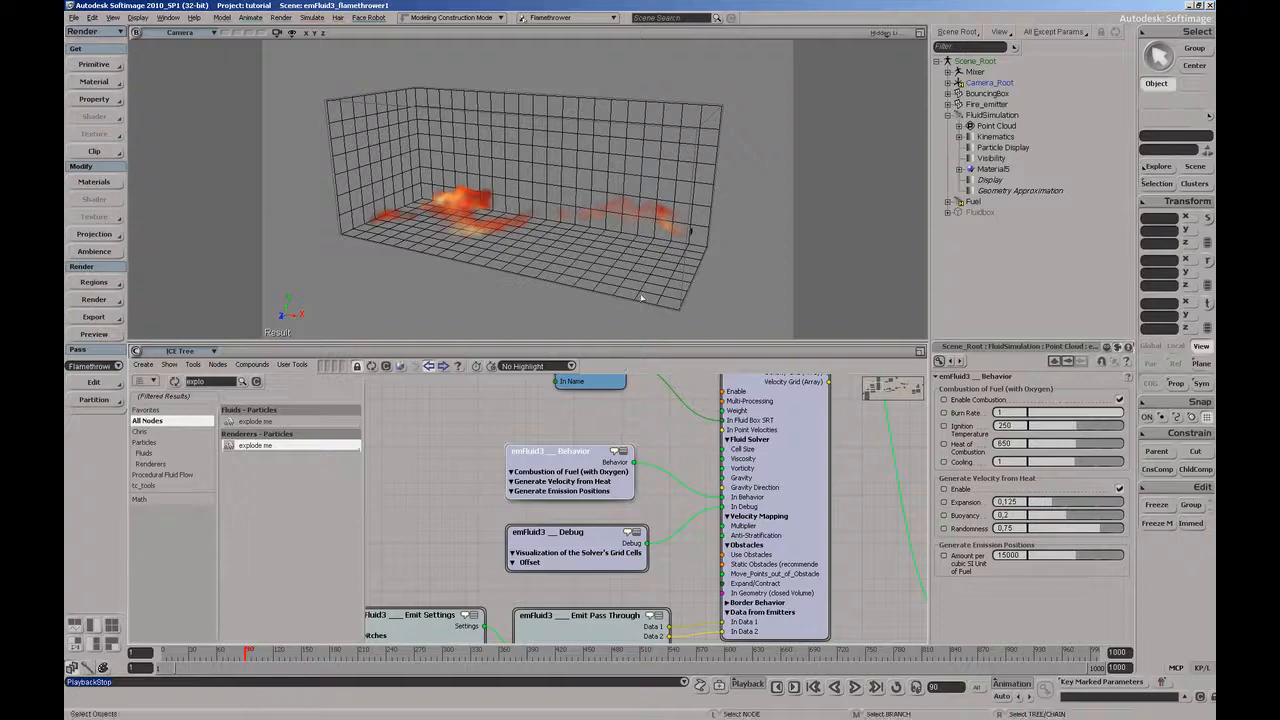
Step: Reframe the scene camera on the bouncing box and flames from a higher, more angled viewpoint
key(o)
drag(611, 236, 583, 212)
key(o)
key(o)
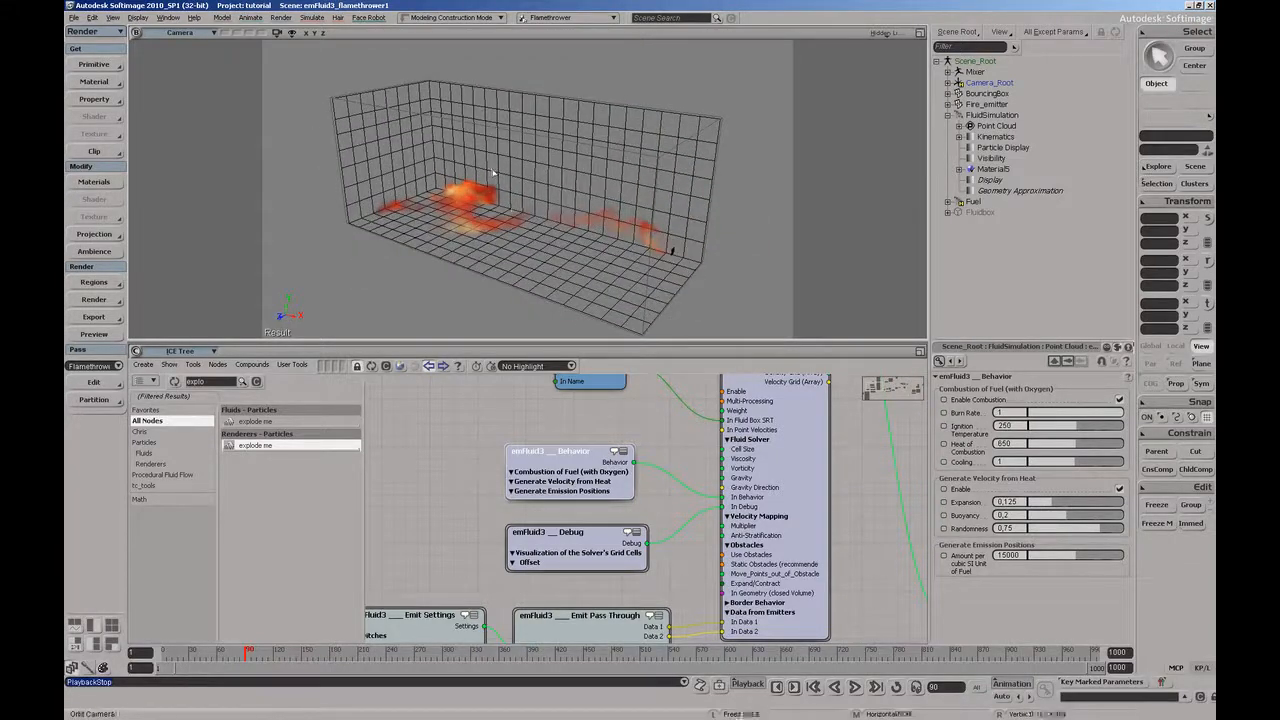
drag(492, 173, 531, 151)
key(o)
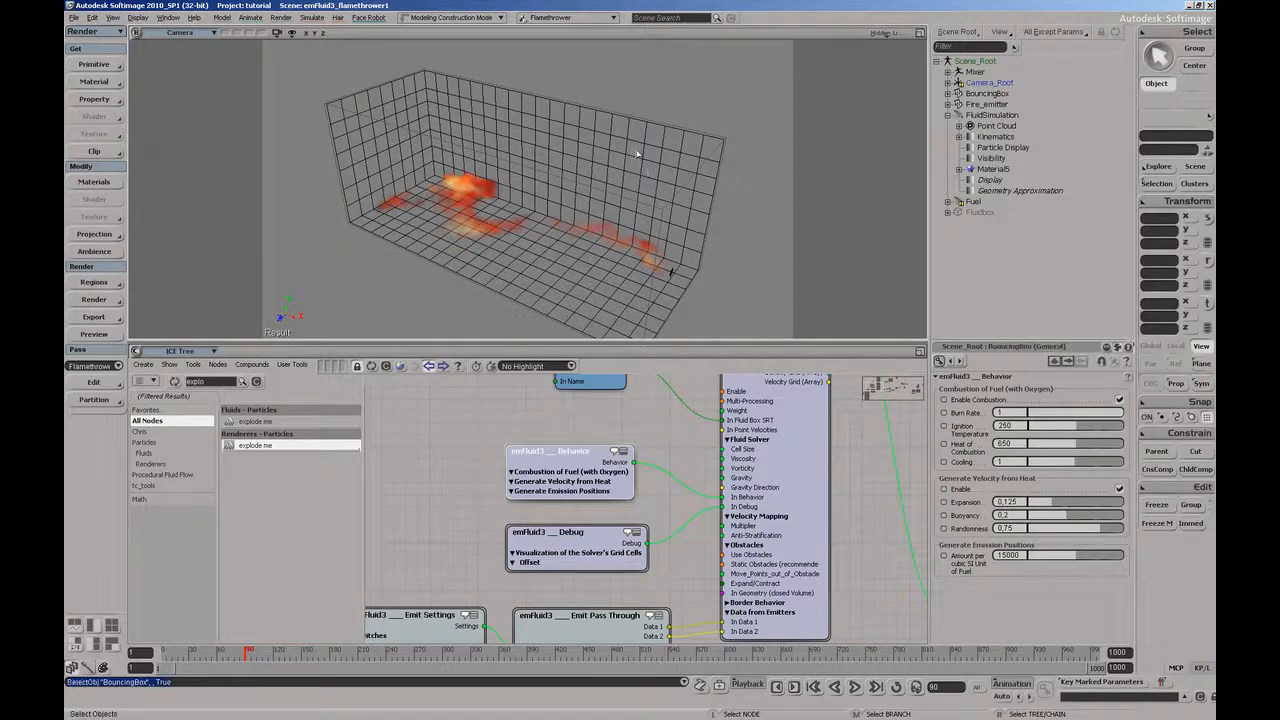
Step: Assign an Architectural material to BouncingBox with a reflectivity of 0, keeping the 0.5 grey diffuse color
click(987, 93)
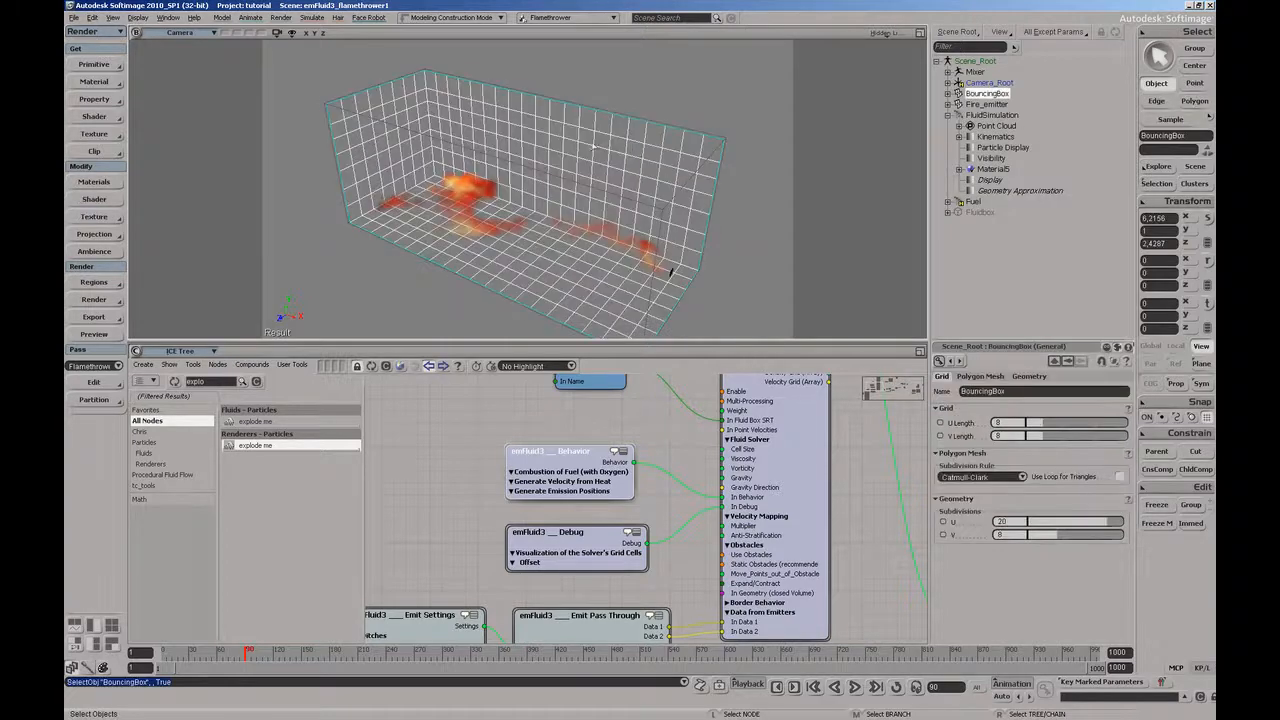
click(96, 83)
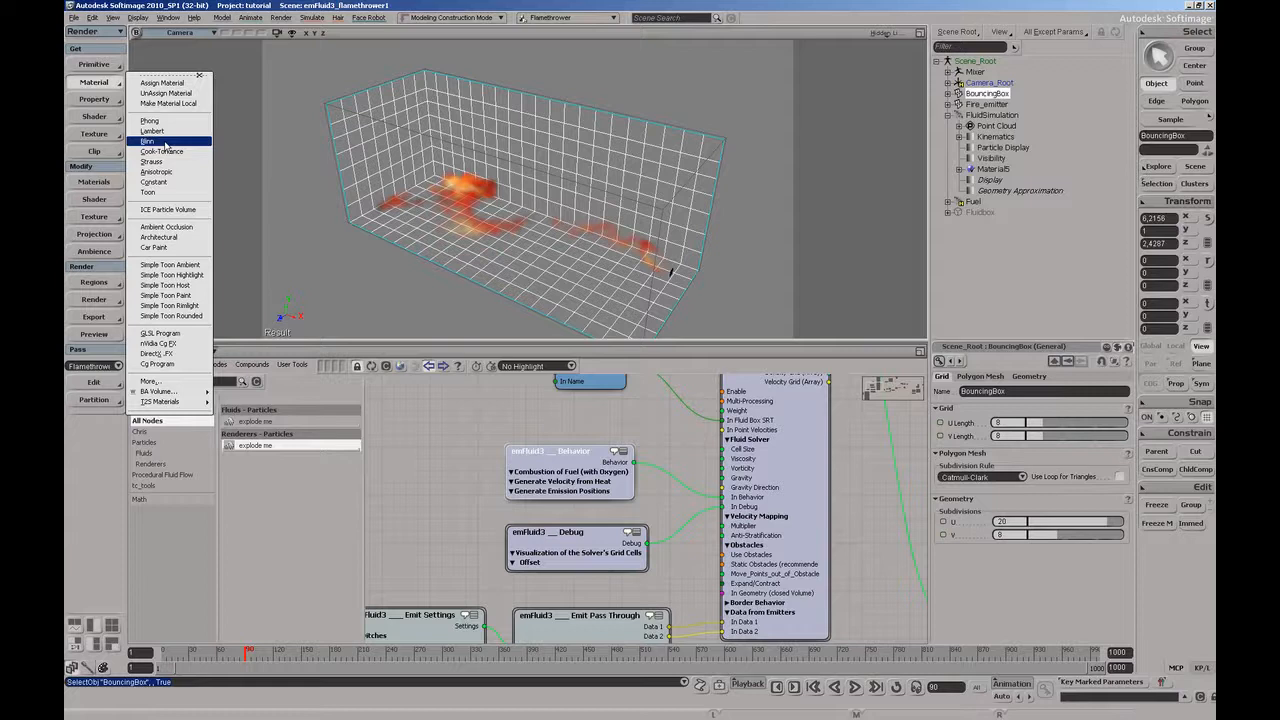
click(172, 237)
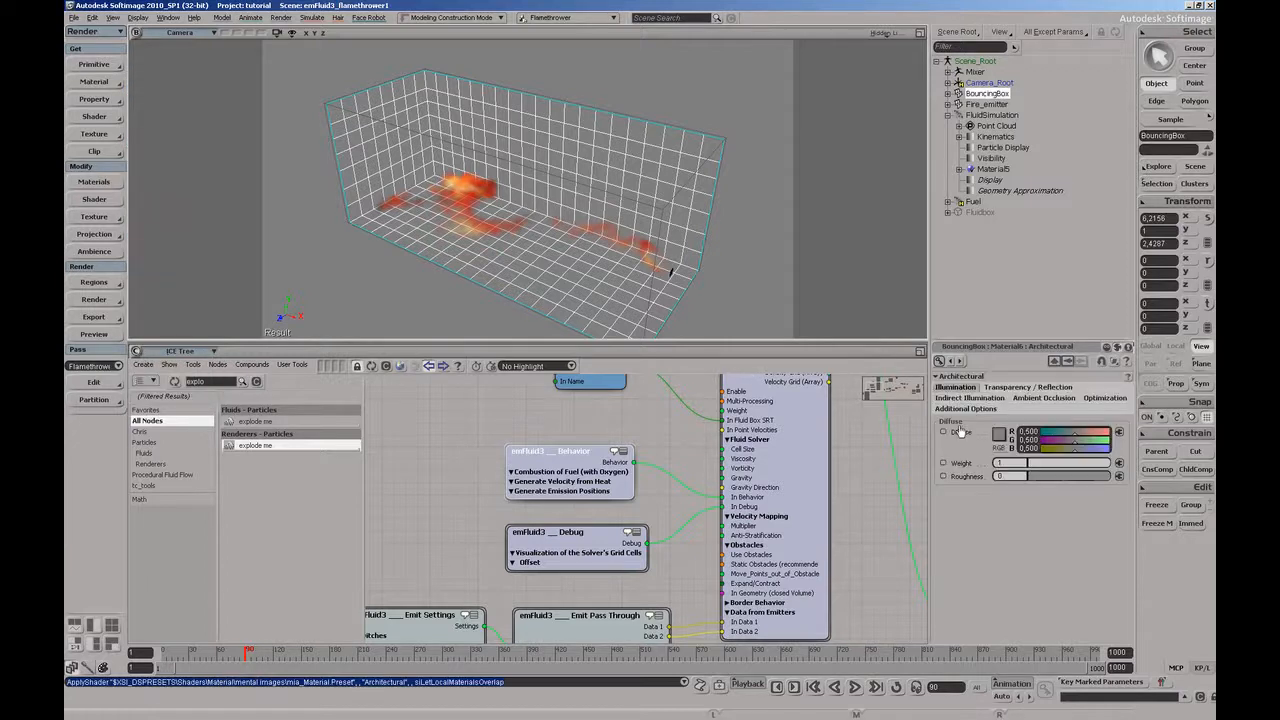
click(1041, 389)
drag(1079, 543, 1000, 535)
click(956, 389)
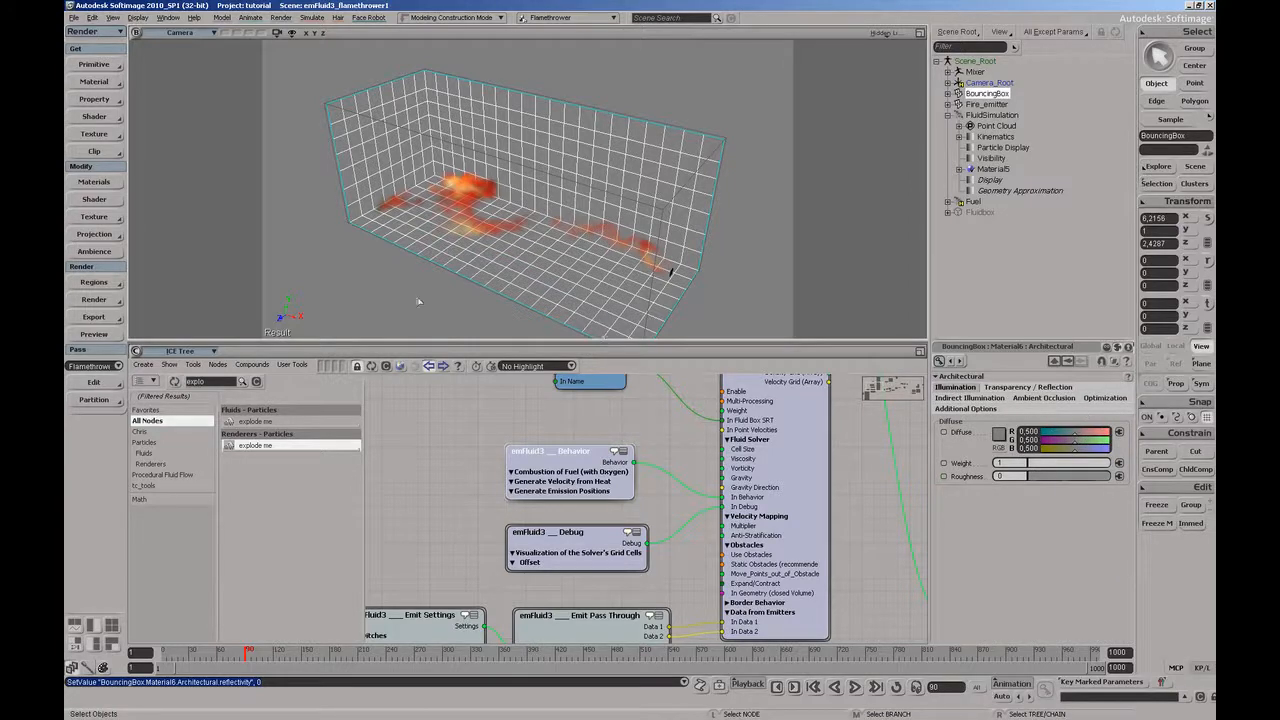
click(368, 290)
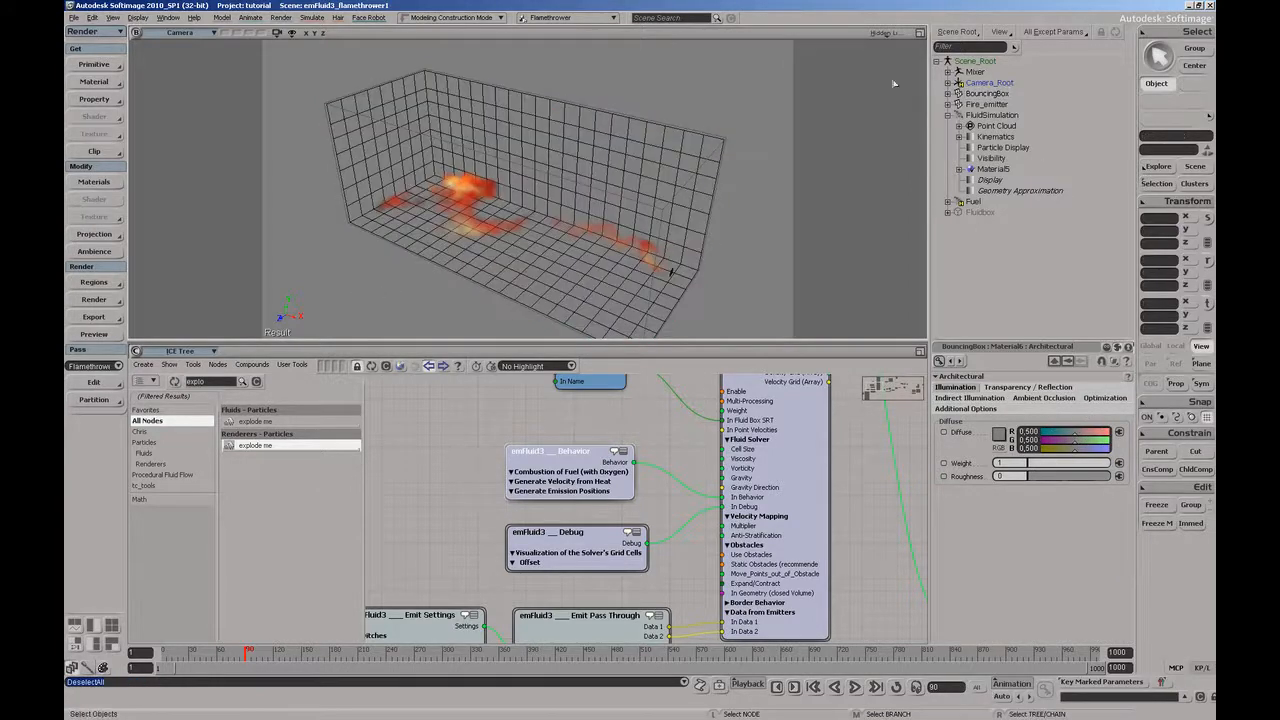
Step: Assign a Constant material to the FluidSimulation point cloud and open its render tree
click(992, 115)
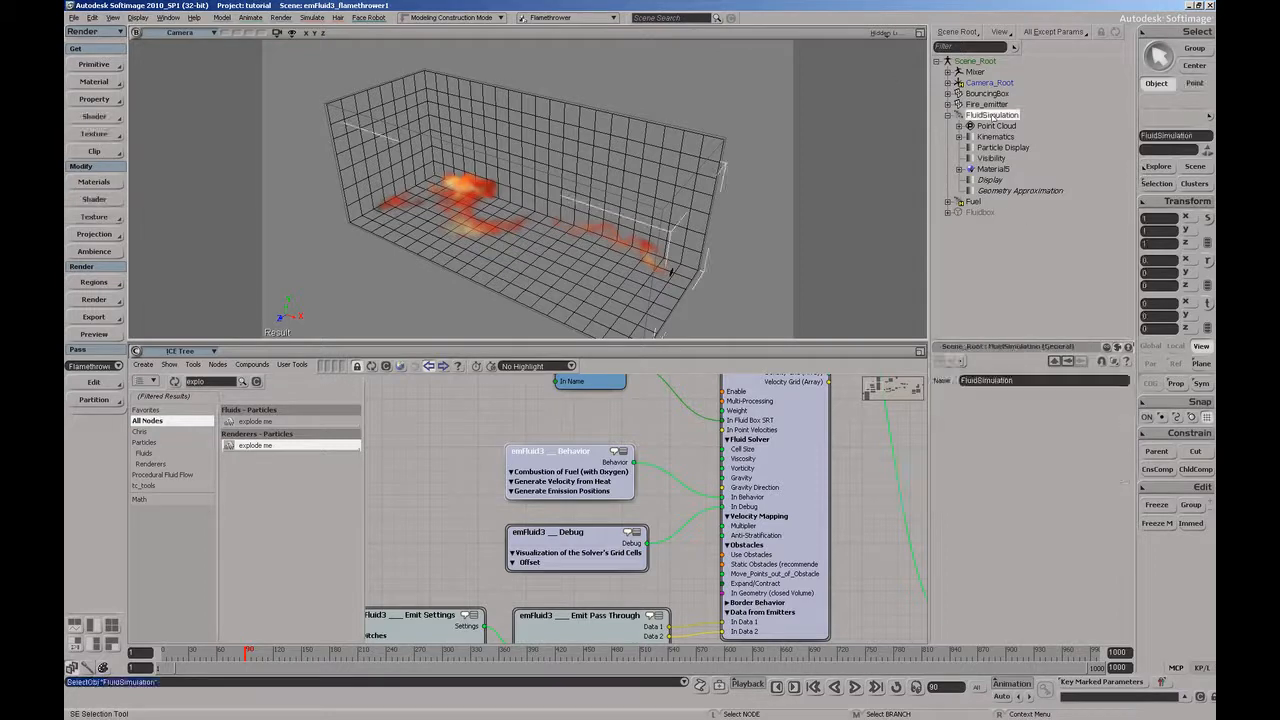
click(948, 115)
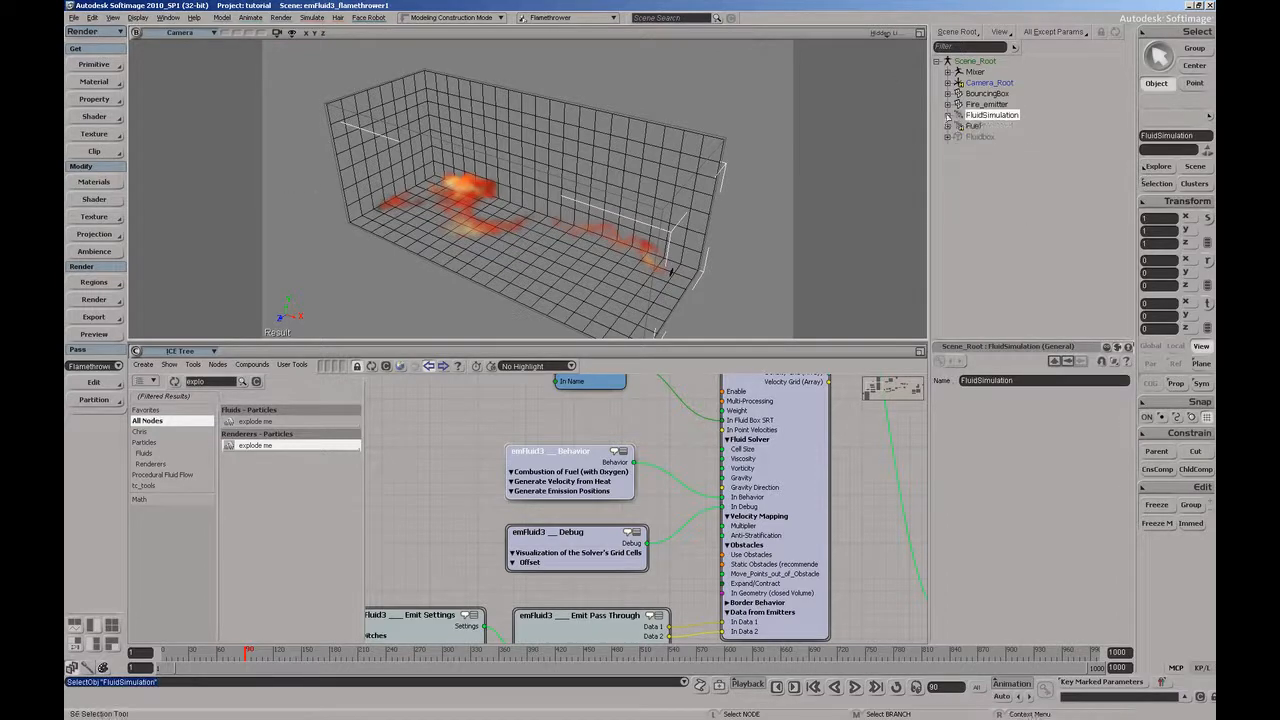
click(85, 84)
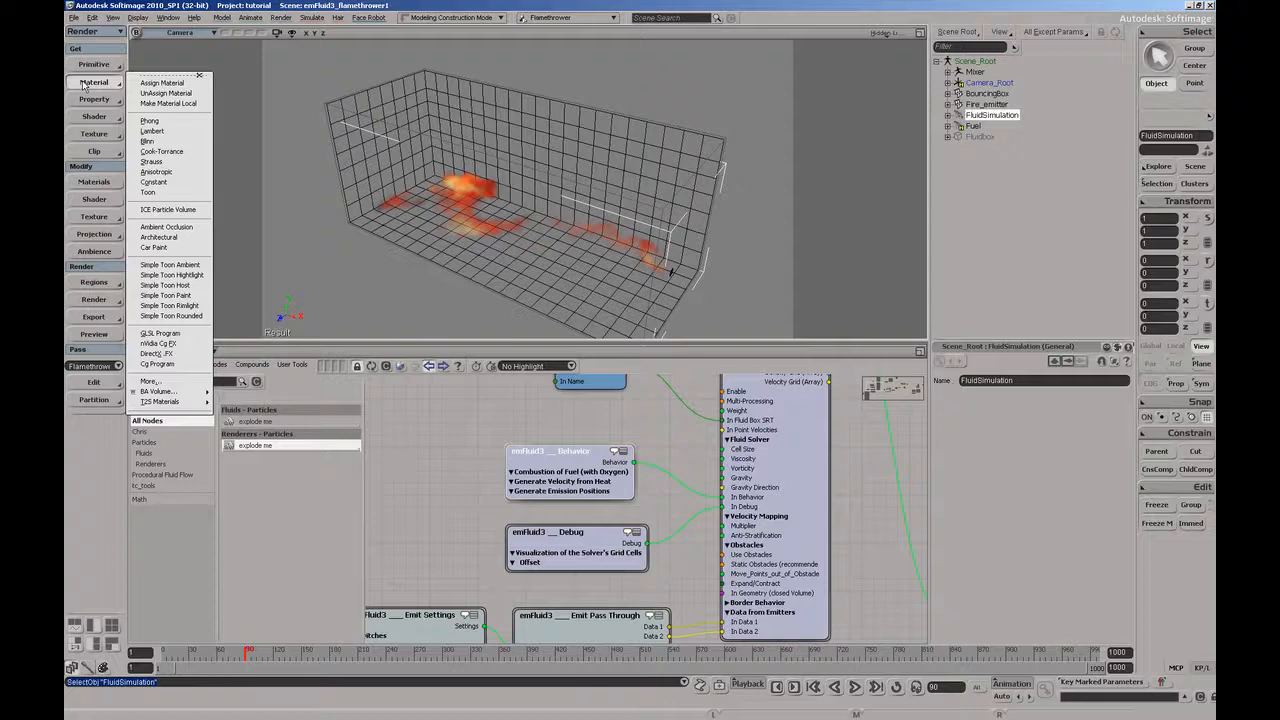
click(153, 182)
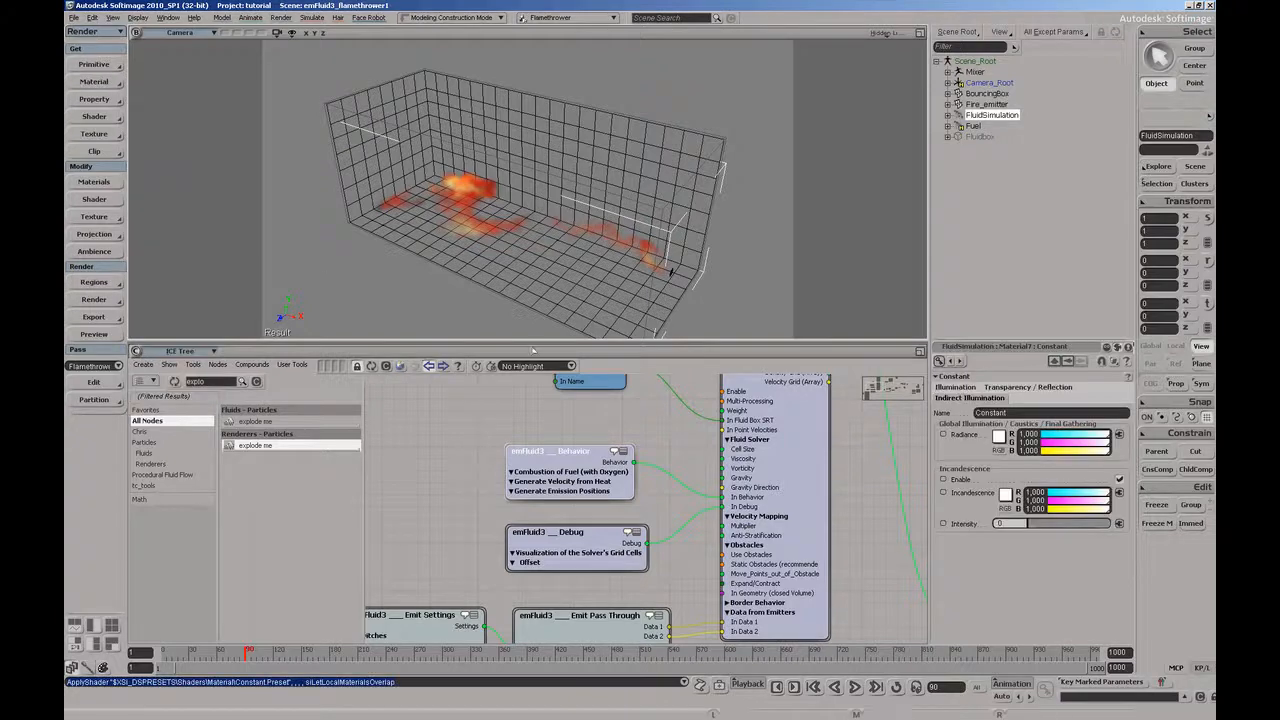
key(7)
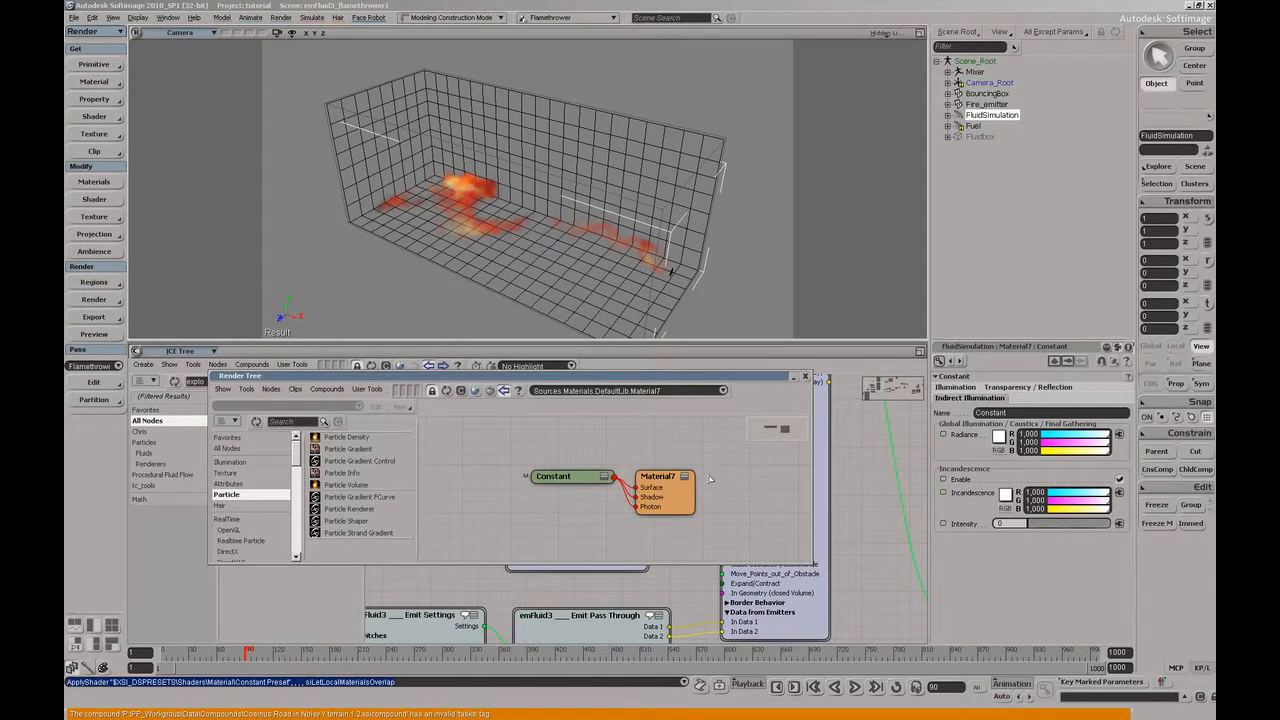
drag(658, 378, 752, 344)
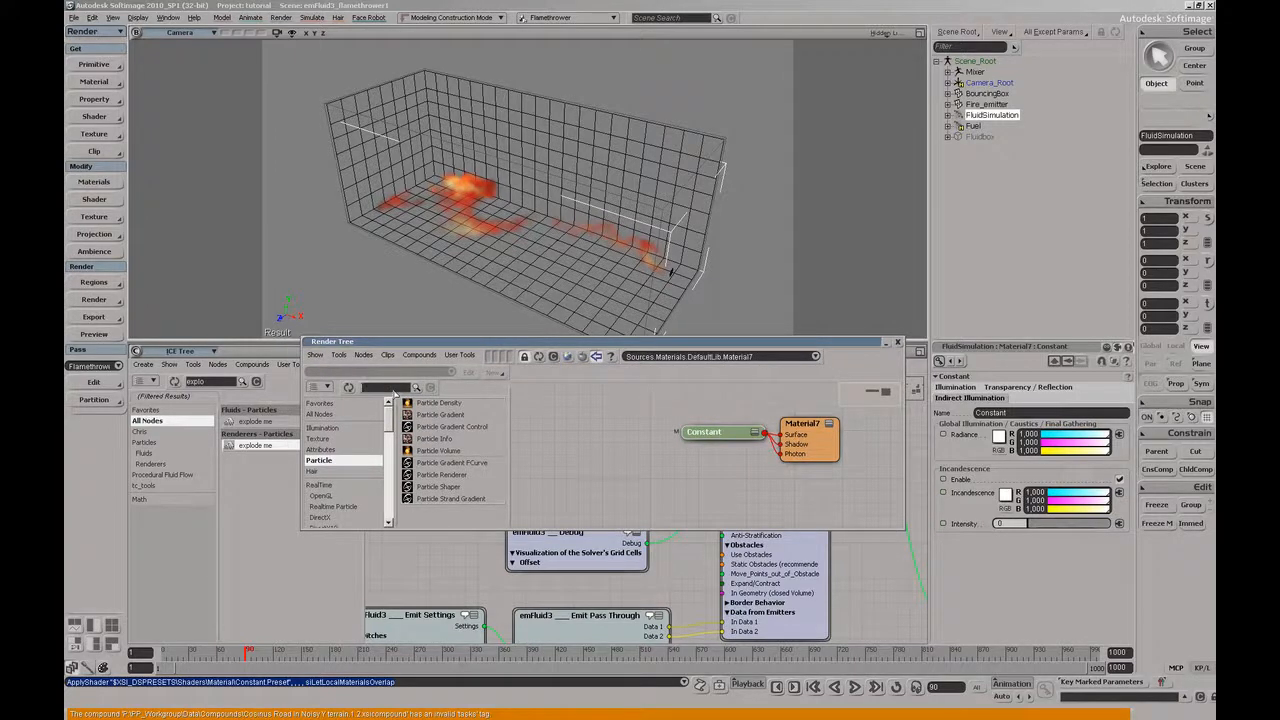
Step: Add a Color attribute shader and connect it to the Constant shader's color, radiance and incandescence inputs
text(color)
drag(424, 414, 766, 412)
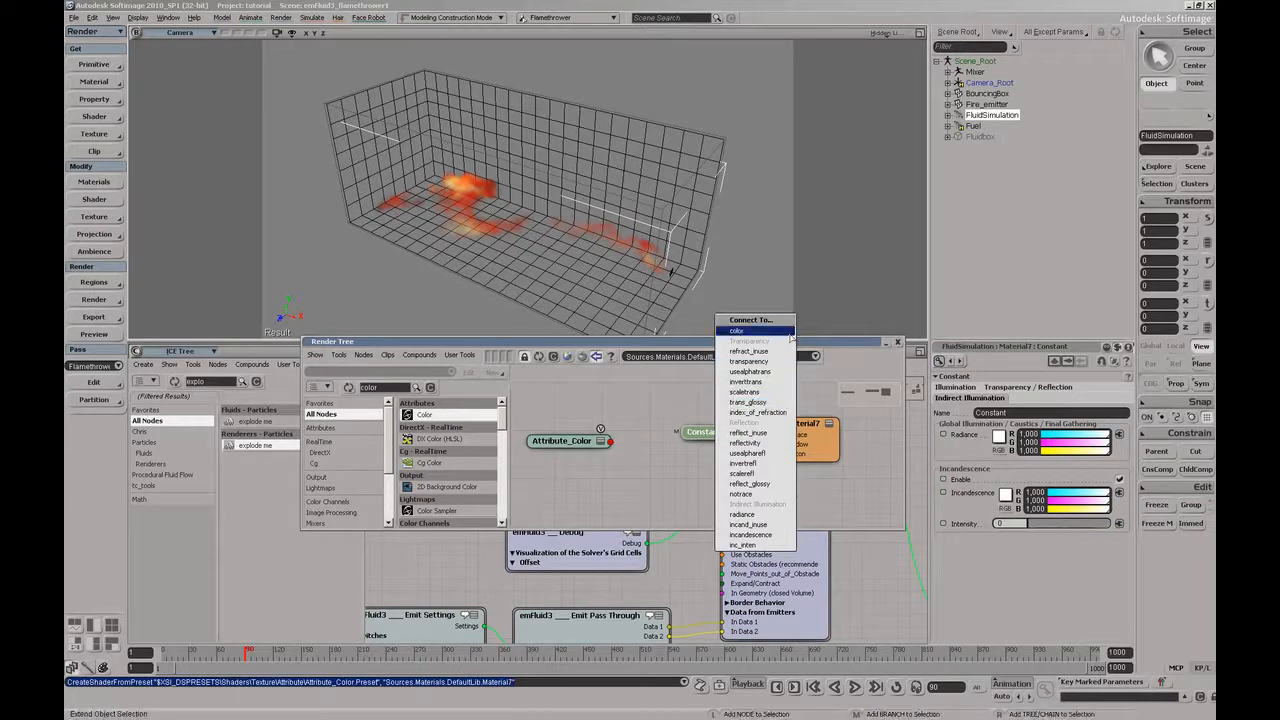
click(737, 330)
click(783, 514)
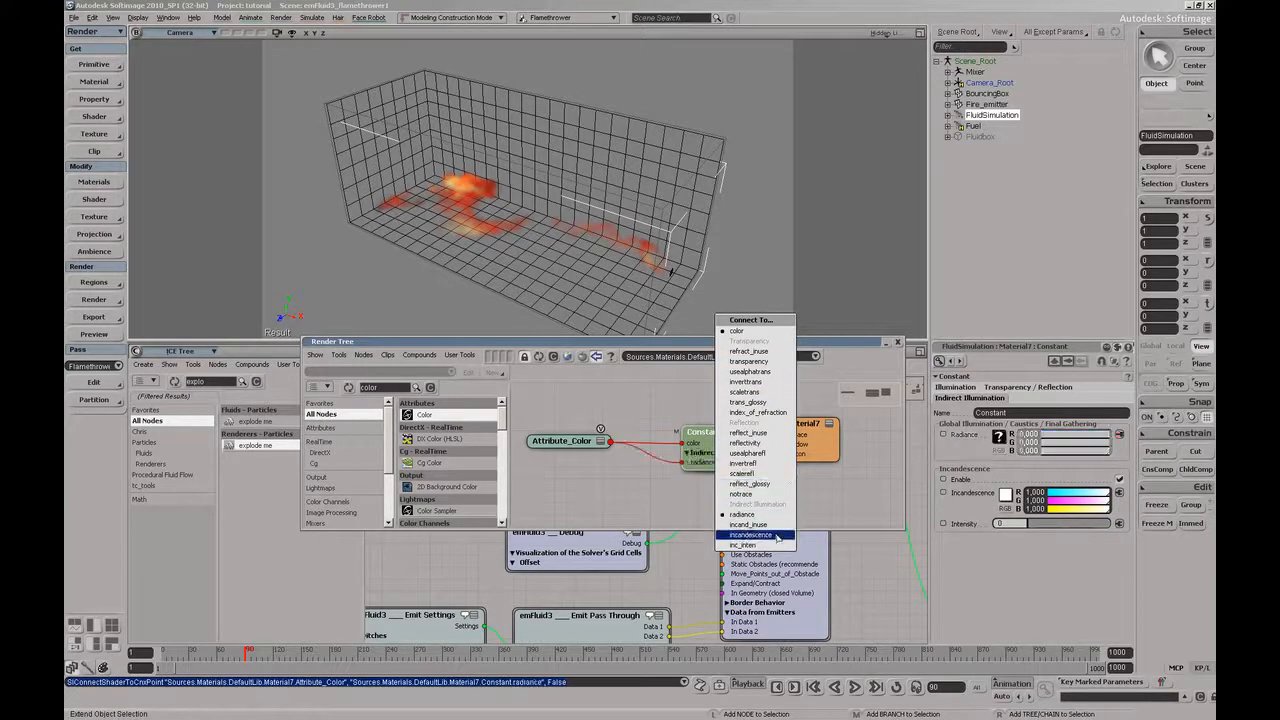
click(752, 534)
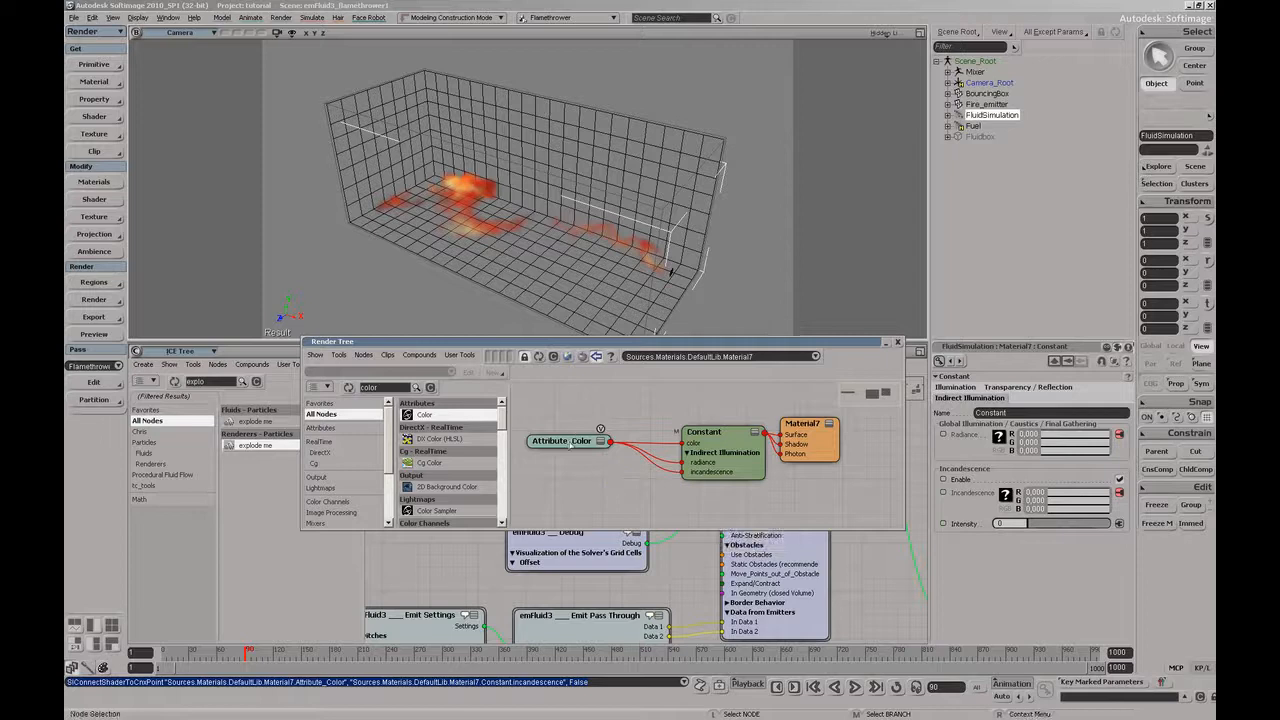
Step: Make the Attribute_Color shader read the Color attribute, and space its node farther from the Constant shader
drag(565, 441, 593, 454)
click(1042, 392)
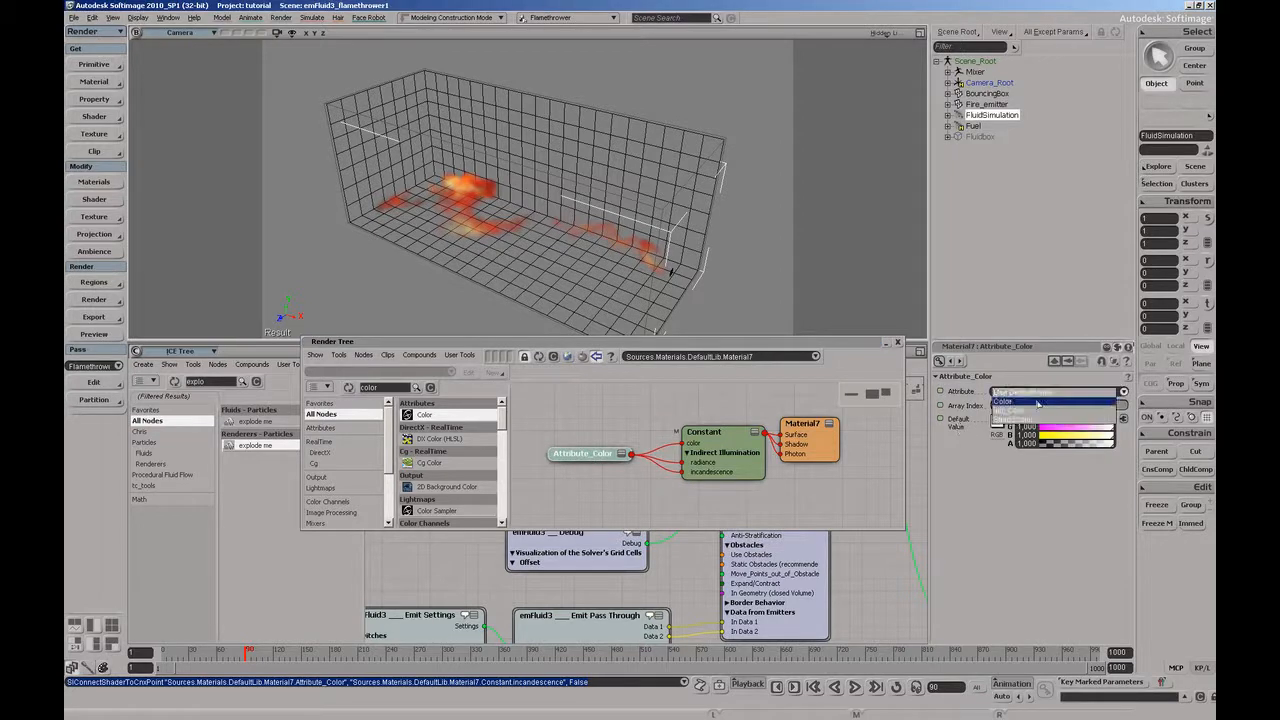
click(1012, 403)
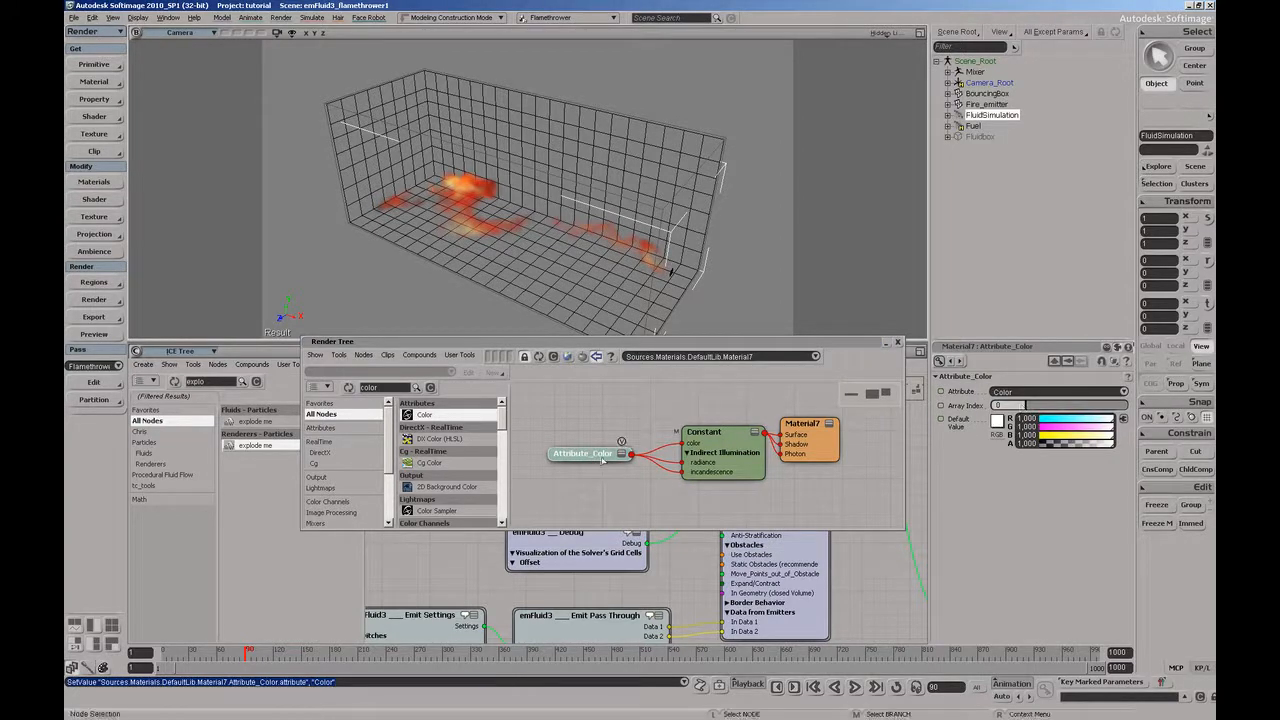
drag(600, 453, 622, 448)
drag(734, 346, 658, 369)
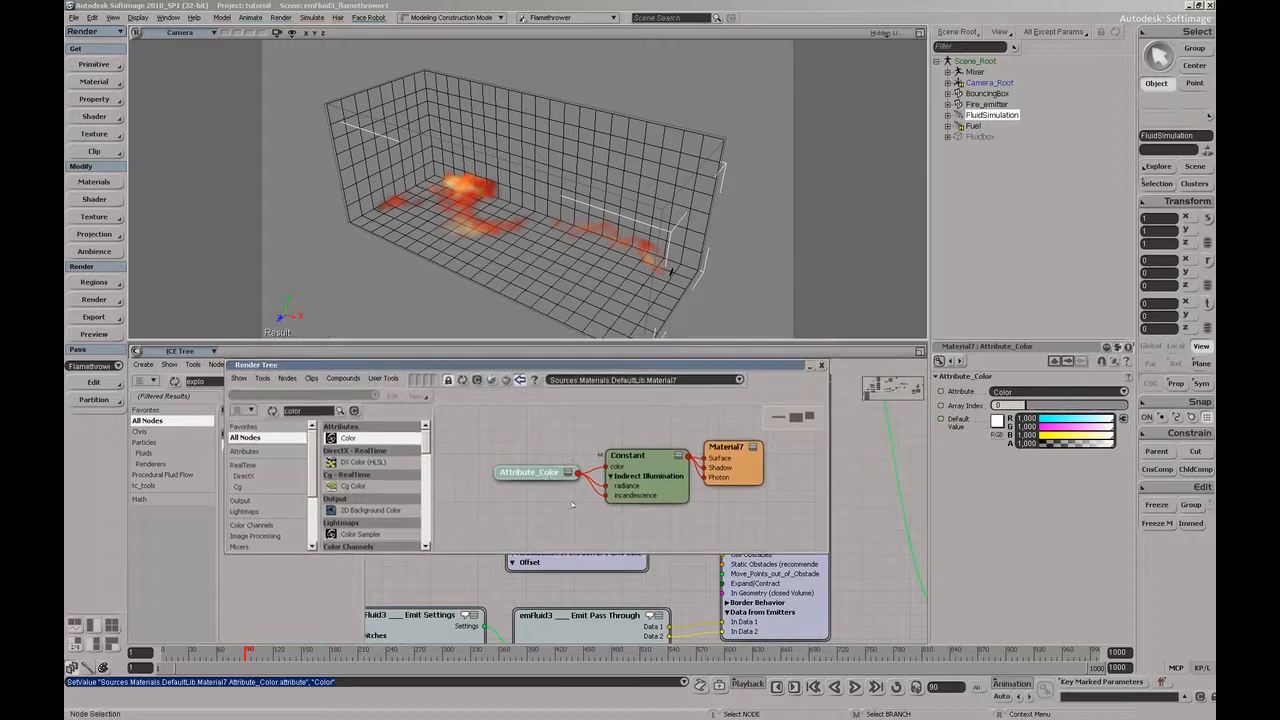
drag(549, 477, 518, 476)
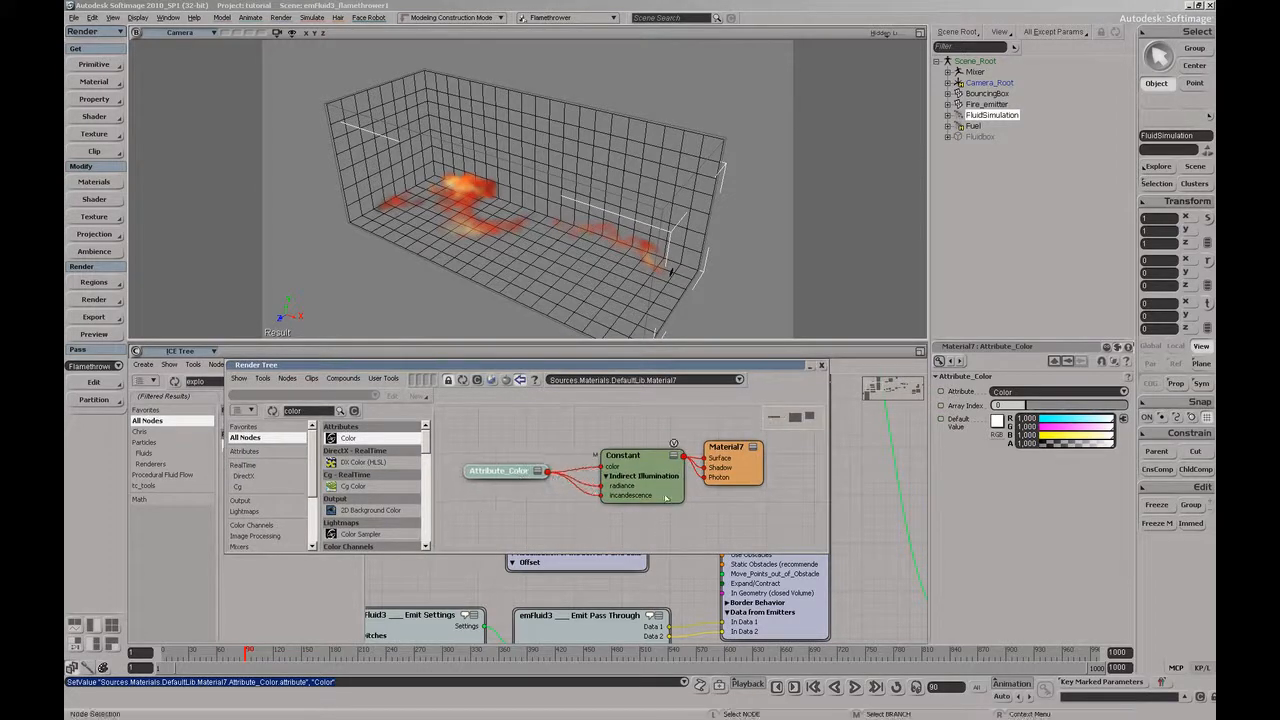
Step: Set the Constant shader's incandescence intensity to 2 and close the render tree
drag(664, 496, 631, 491)
click(626, 484)
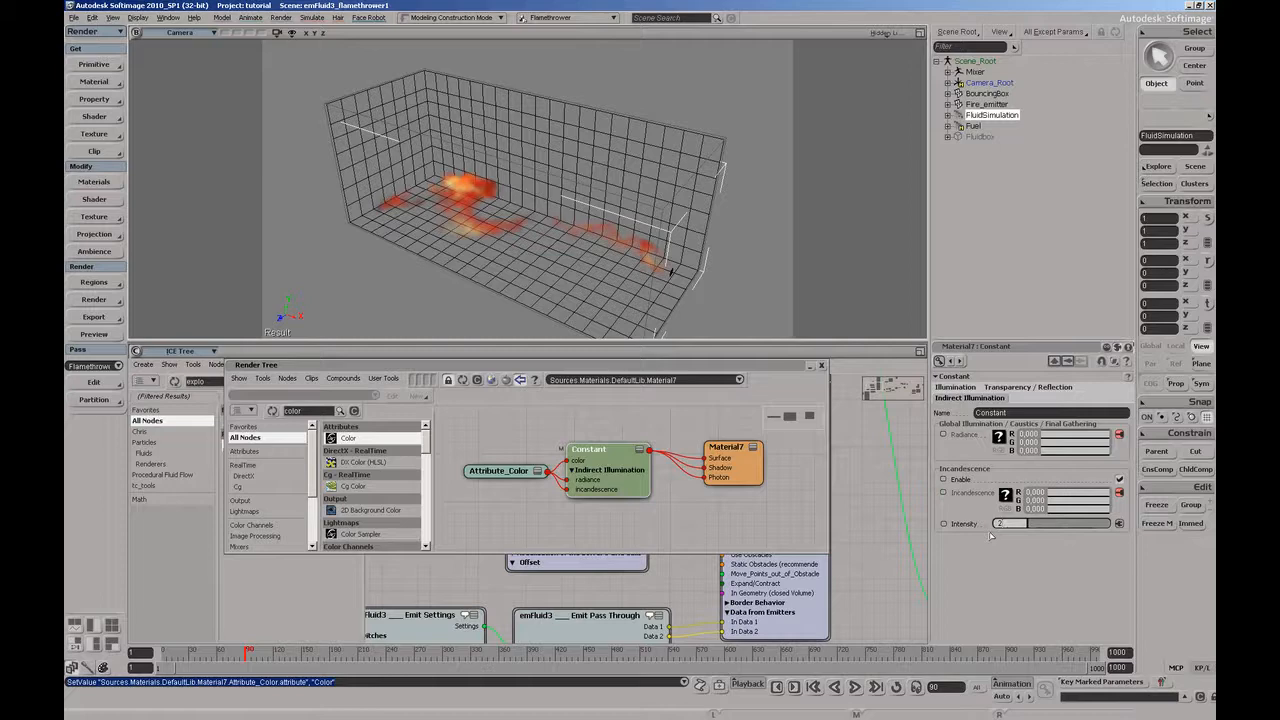
key(Return)
click(821, 365)
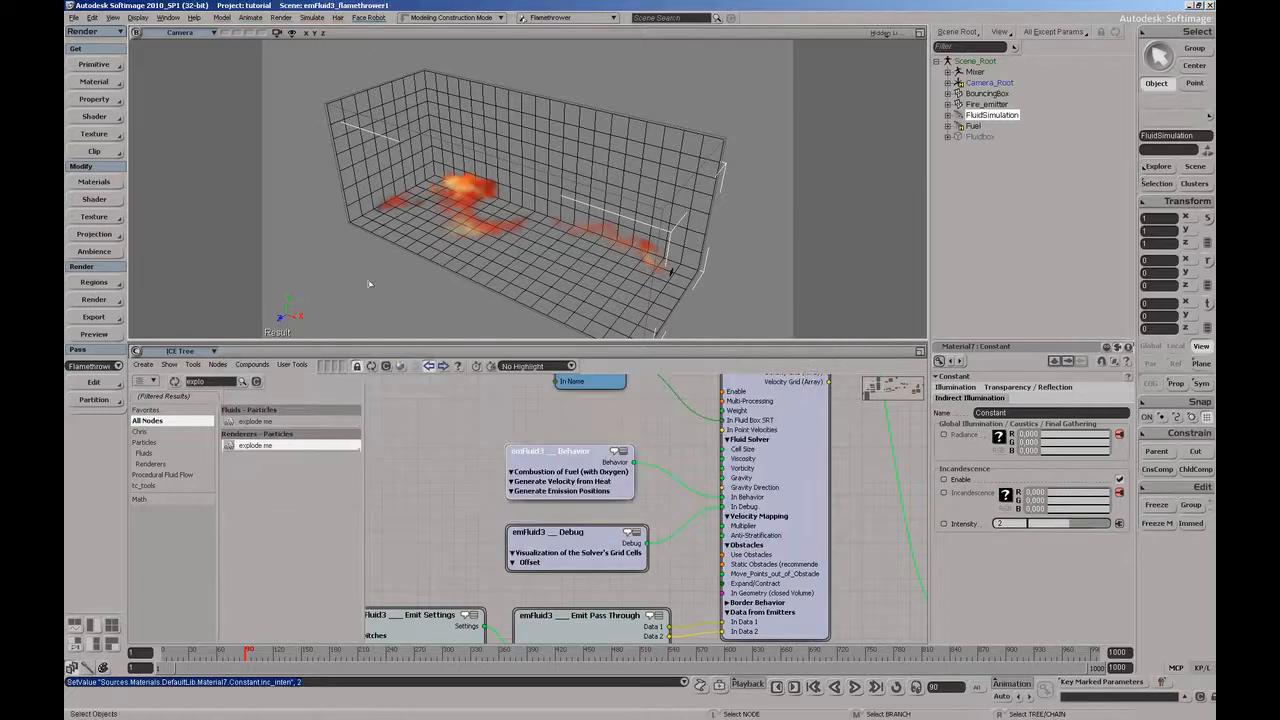
Step: Review the mental ray Final Gathering settings in the render region options, including mode, number of rays, points and max radius
click(94, 282)
click(186, 376)
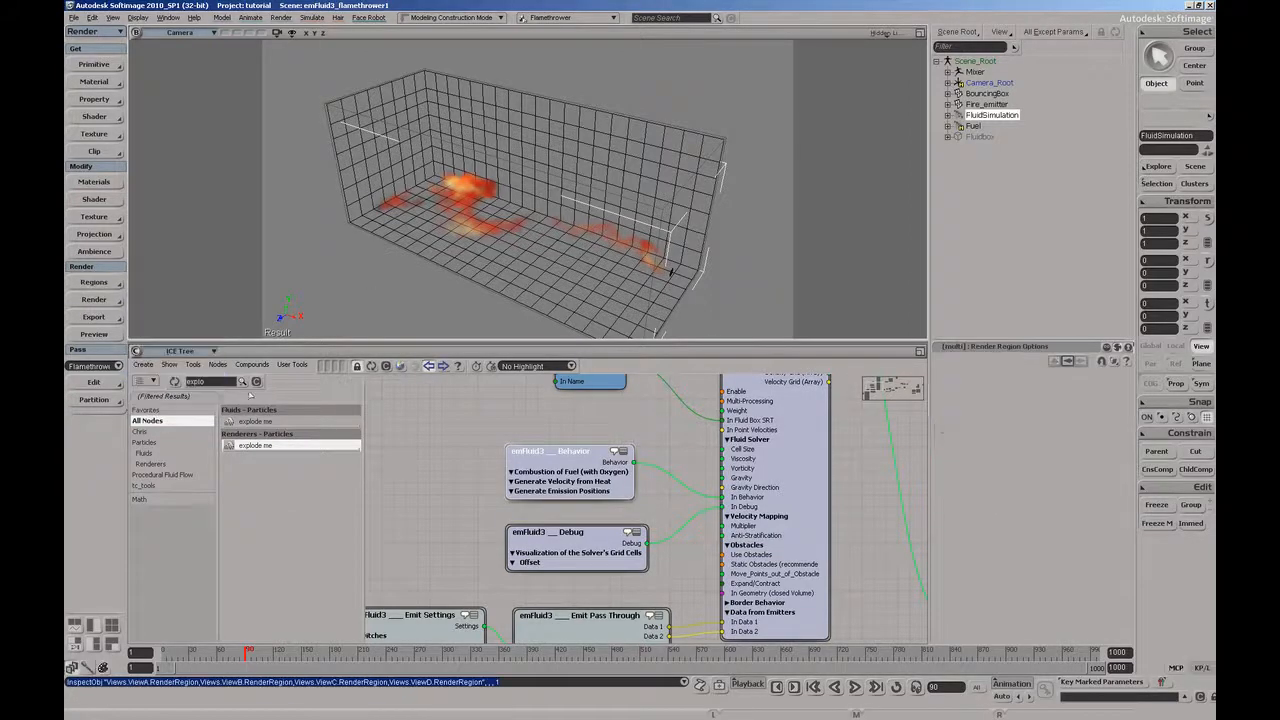
scroll(1100, 542, down, 2)
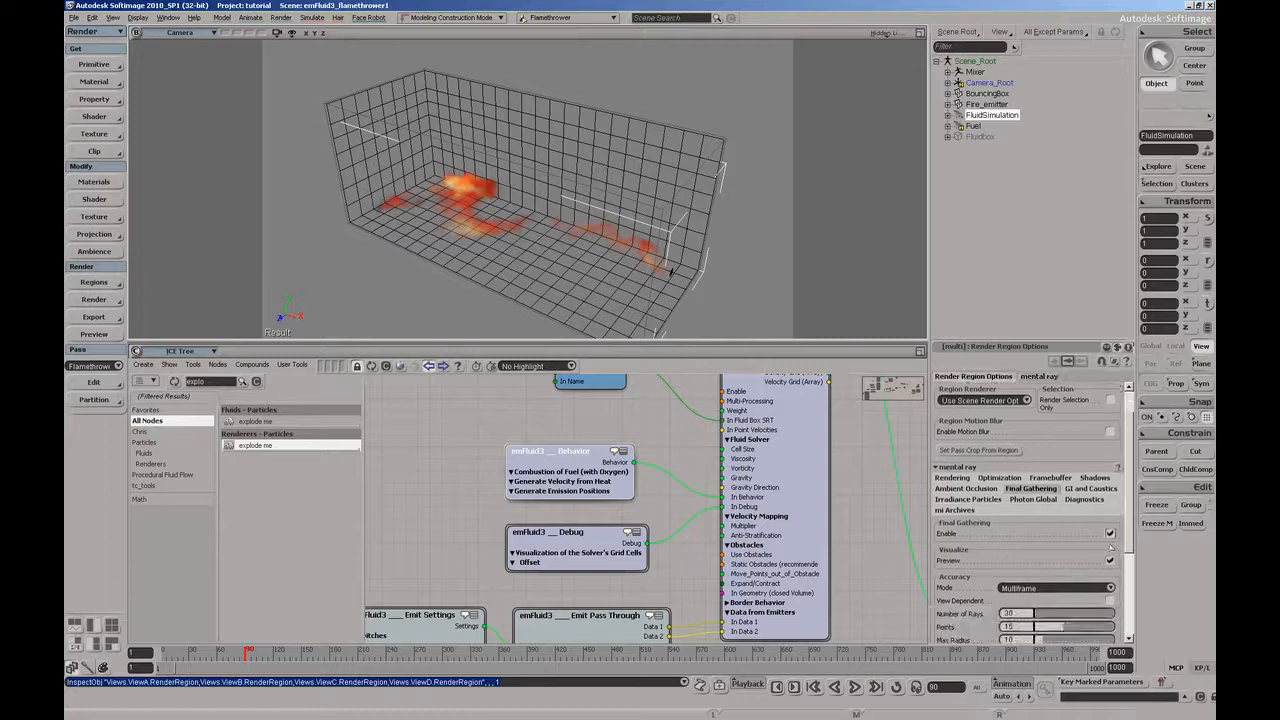
scroll(1112, 538, down, 4)
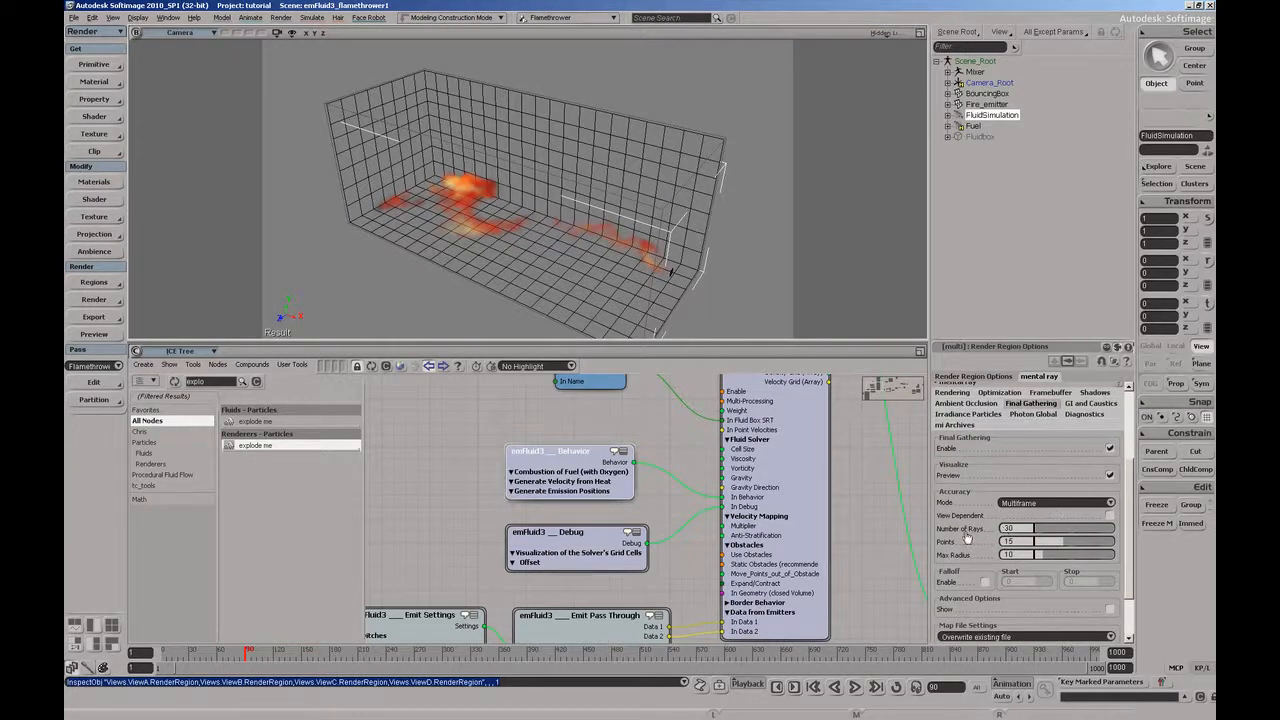
scroll(1040, 518, down, 1)
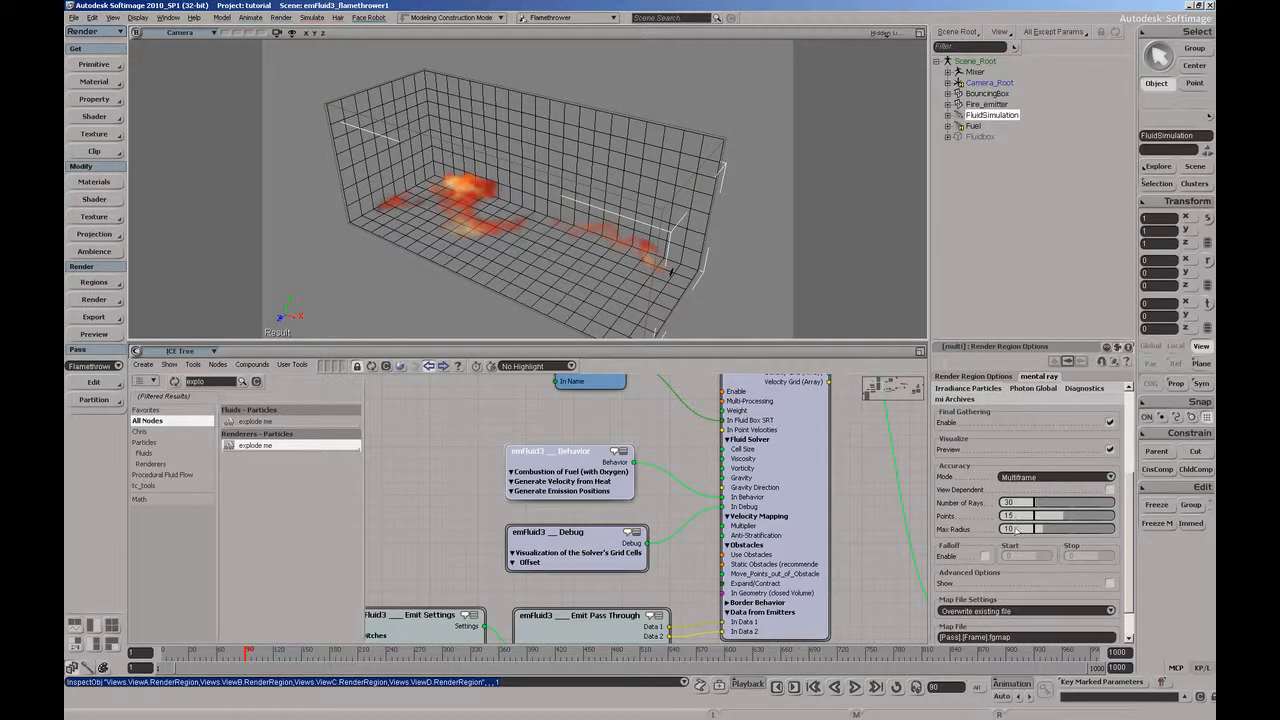
scroll(1133, 509, down, 2)
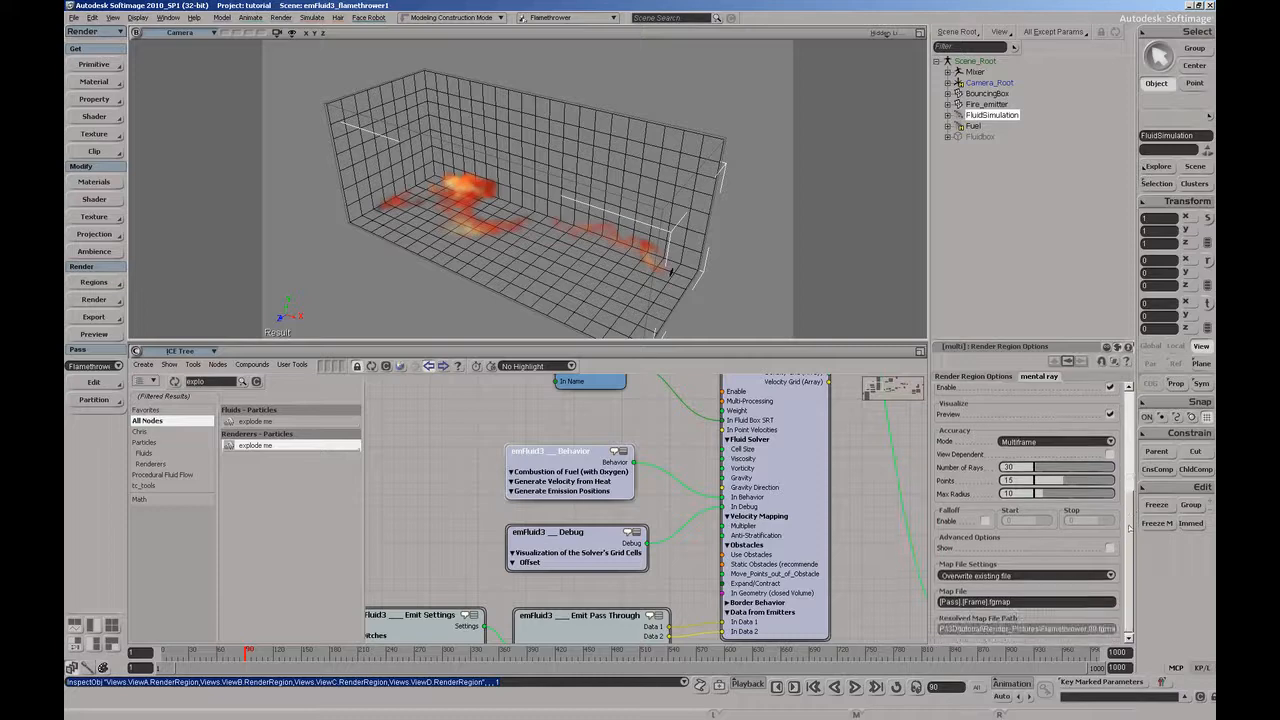
Step: Try a region render of the bouncing box and flames from a slightly lower camera angle, with nothing selected
right_drag(578, 260, 577, 239)
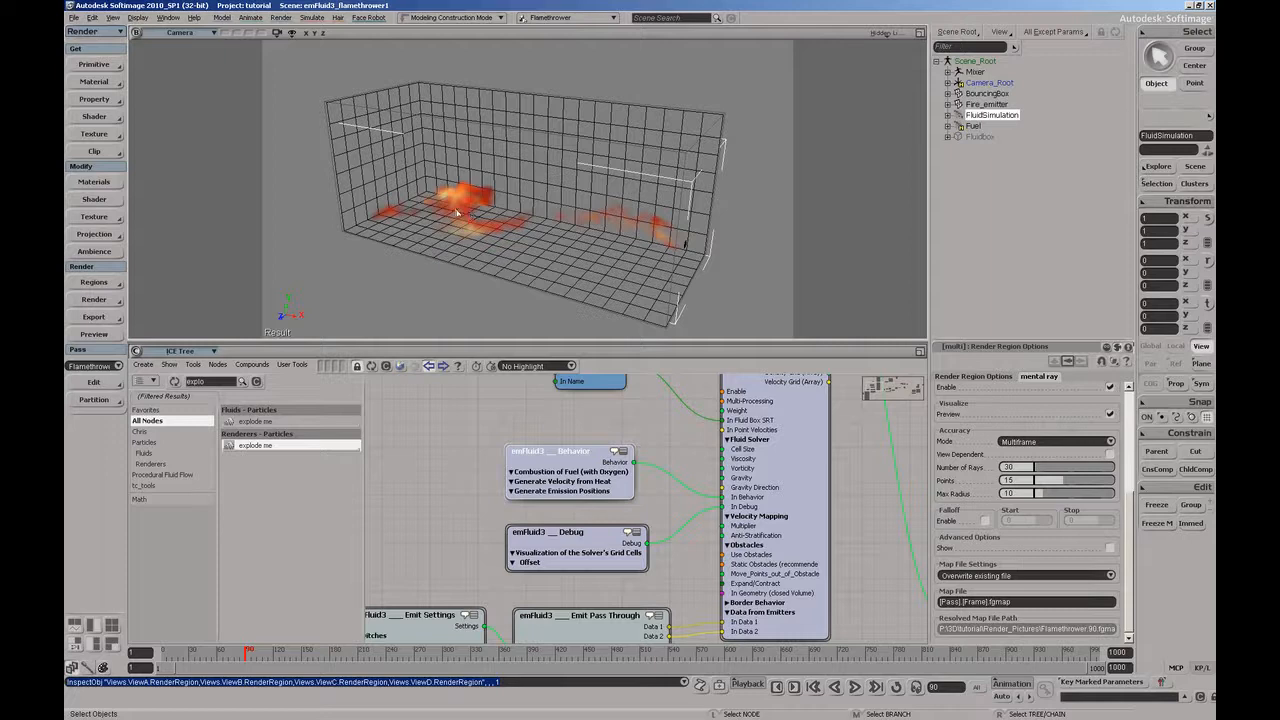
click(753, 240)
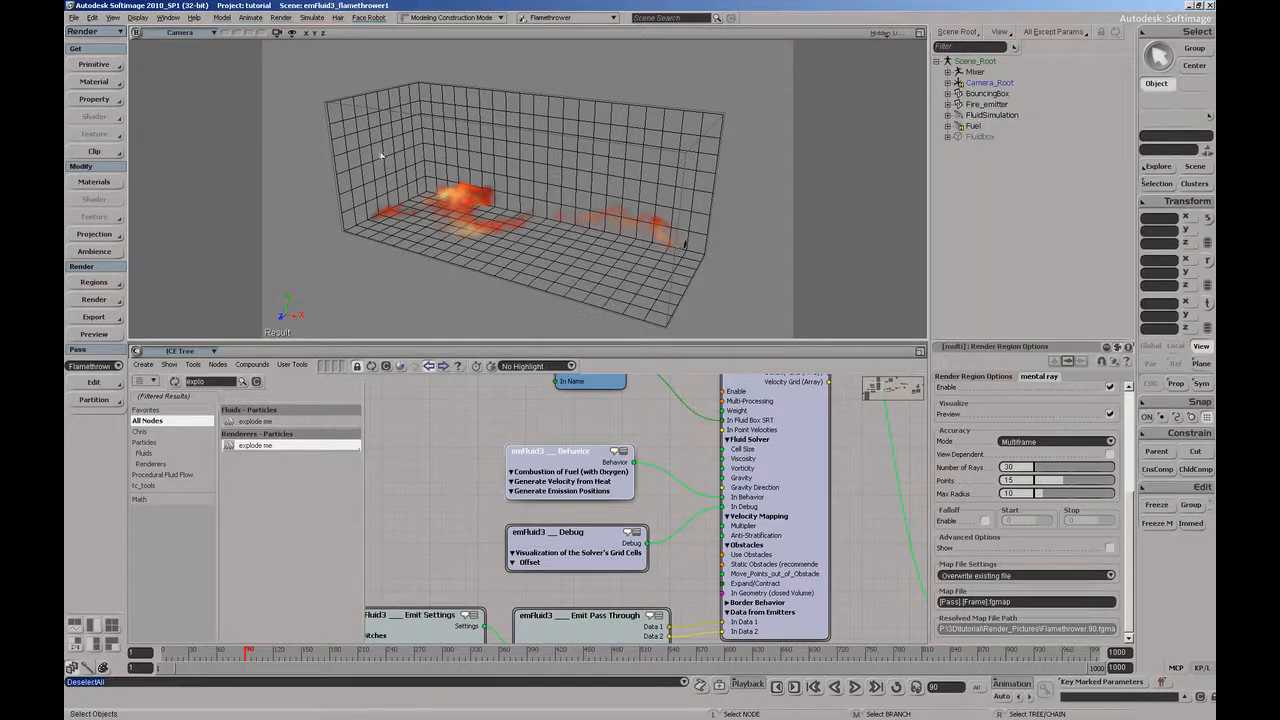
key(q)
drag(324, 78, 735, 300)
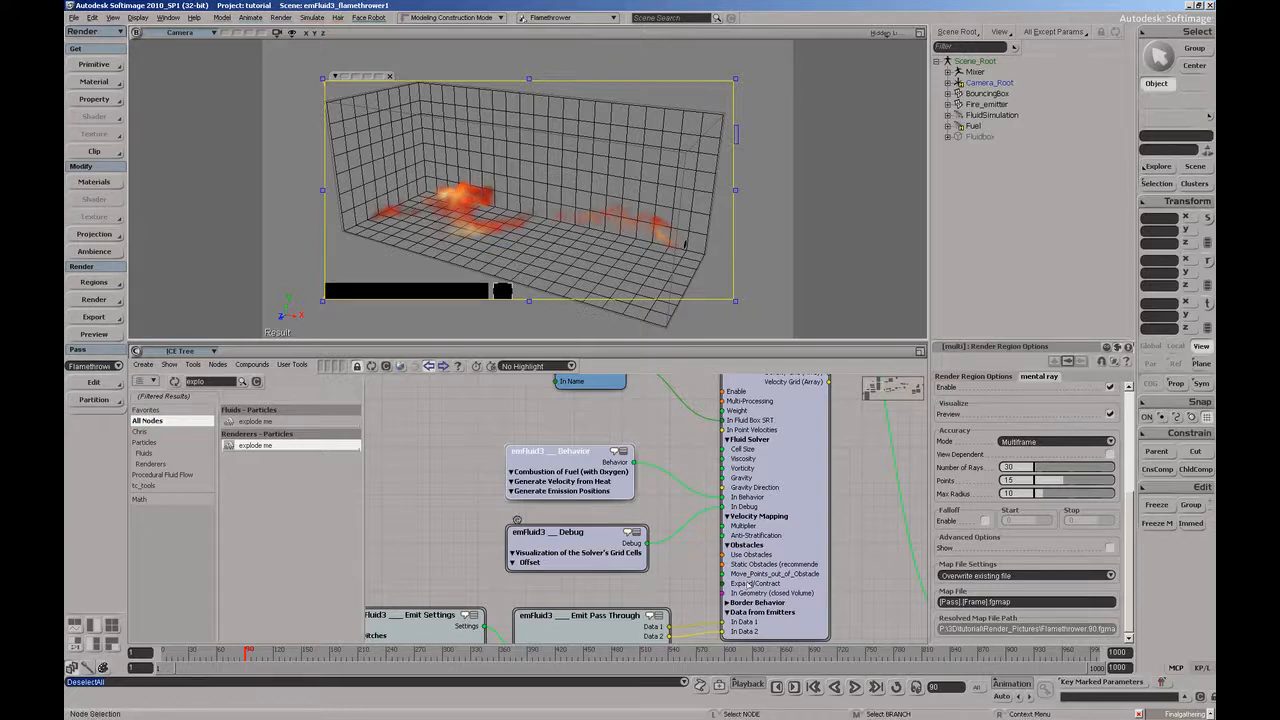
click(390, 77)
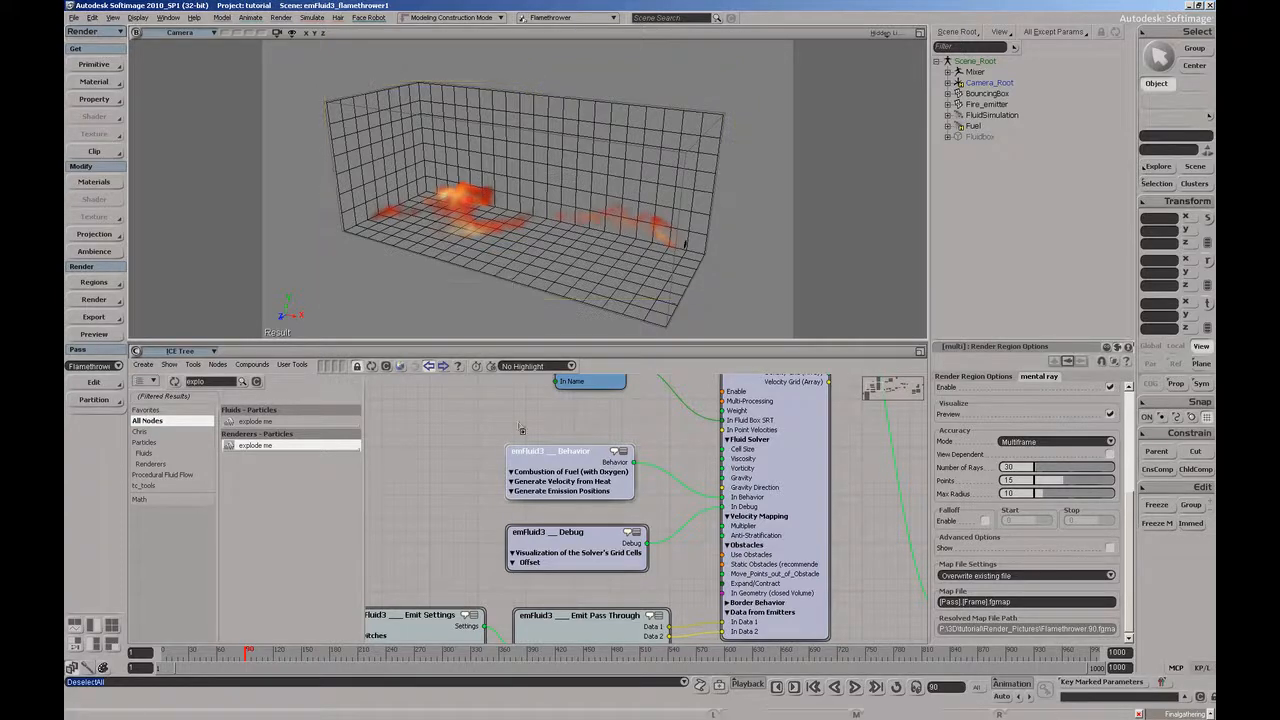
Step: Set the emission amount per cubic SI unit of fuel to 3000 on the emFluid3 Behavior node
click(561, 472)
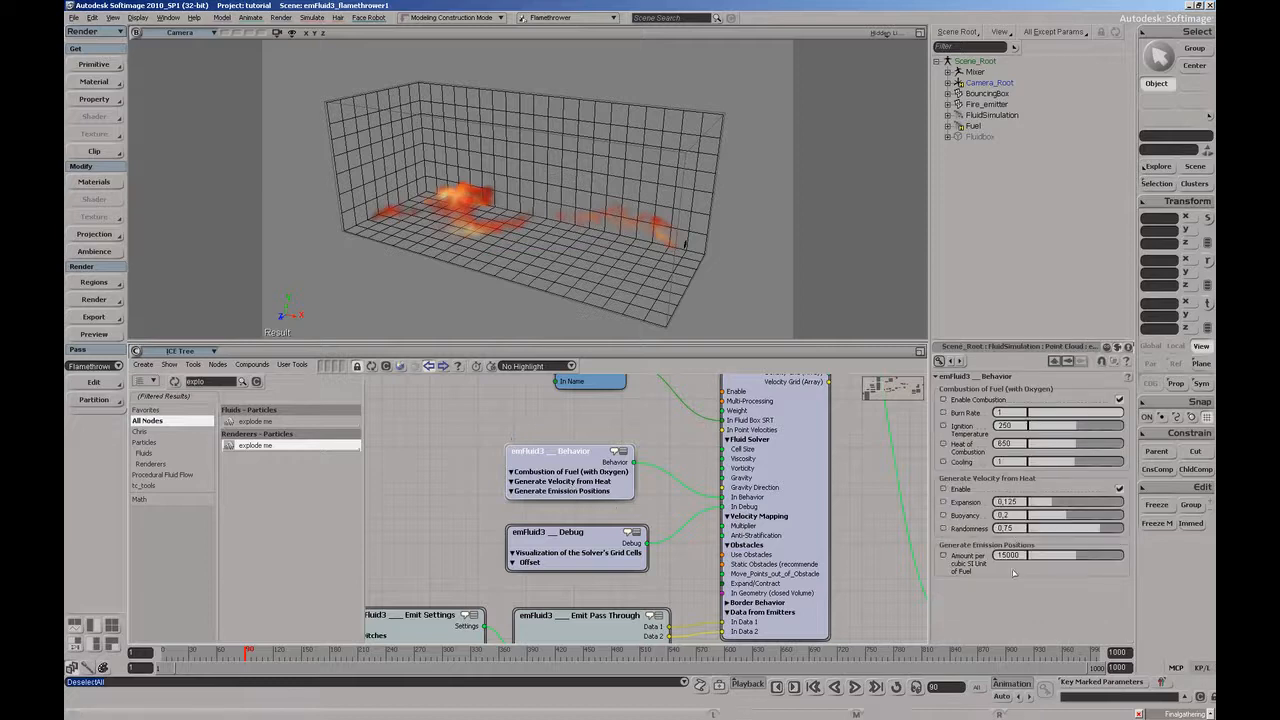
click(1012, 556)
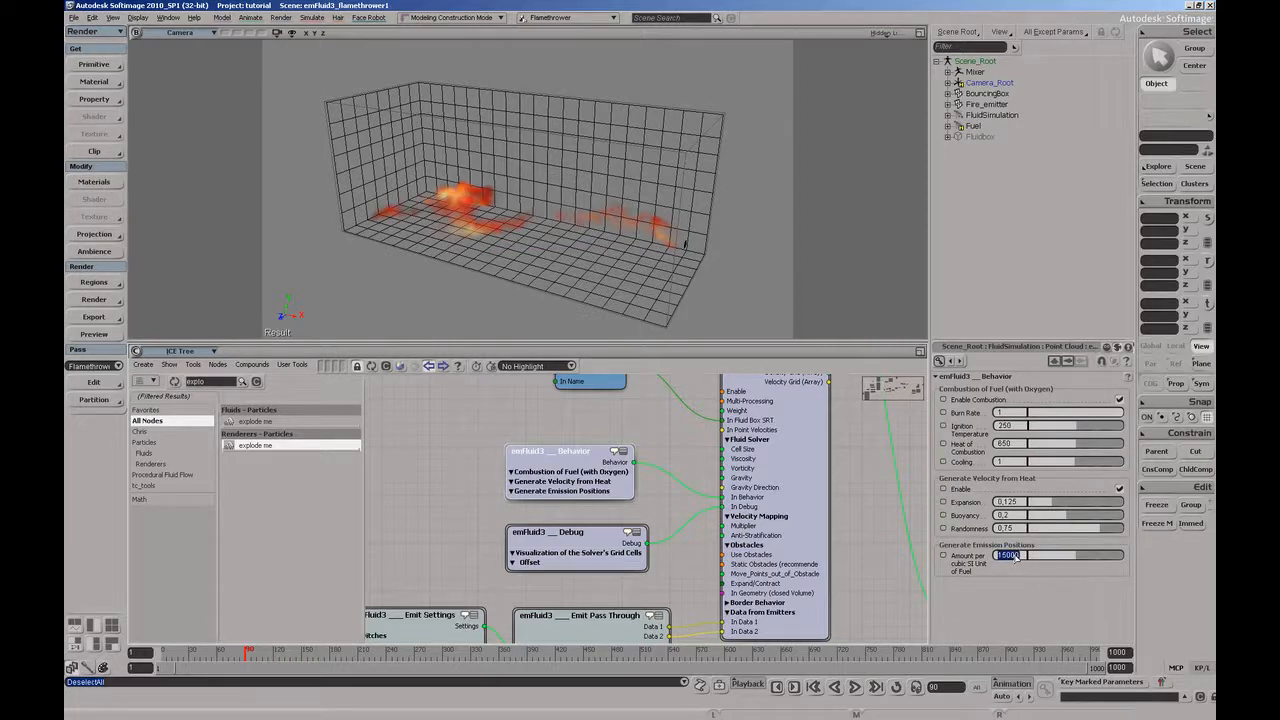
text(3000)
key(Return)
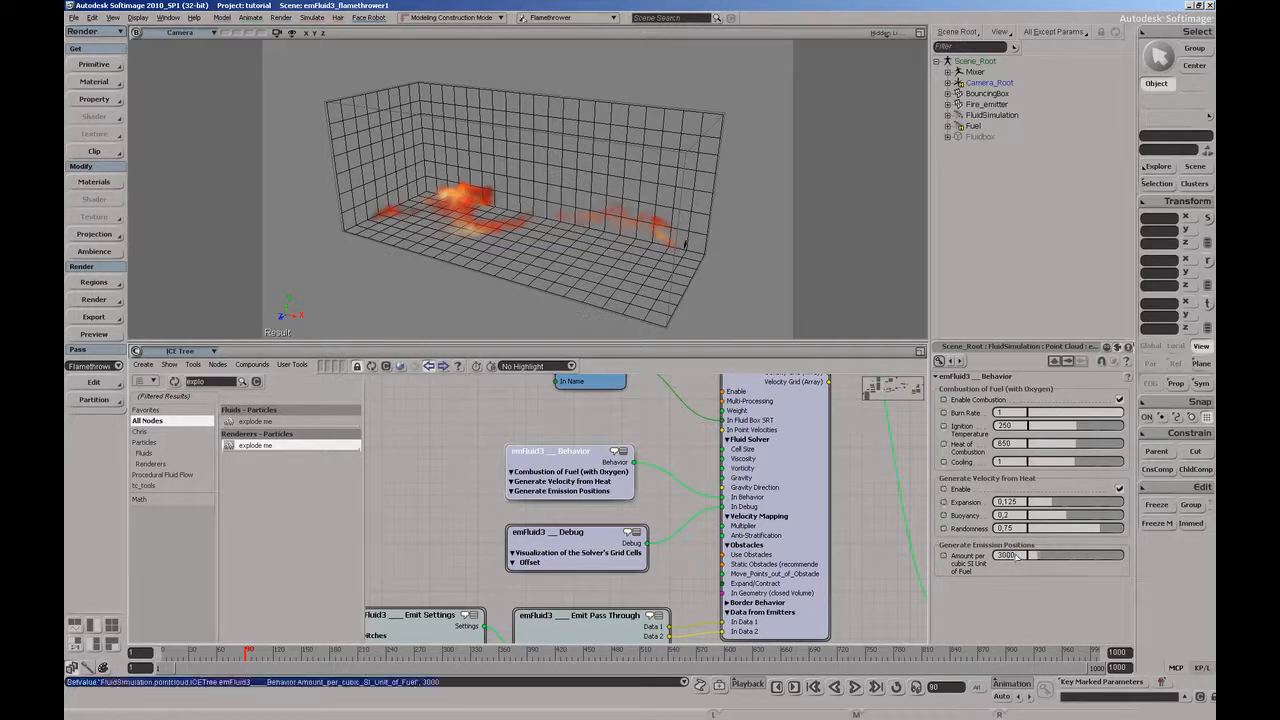
Step: Replay the simulation from the first frame, briefly showing the Fuel particles and hiding them again, and stop around frame 116
click(814, 687)
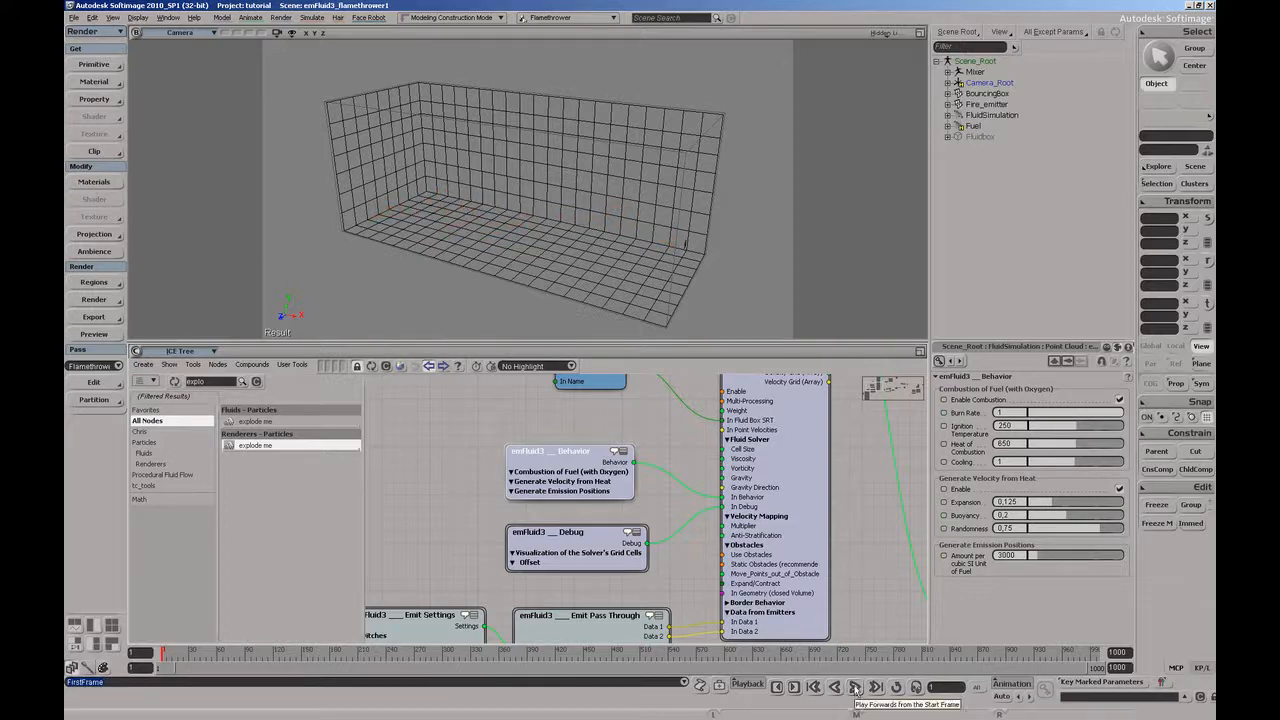
click(855, 688)
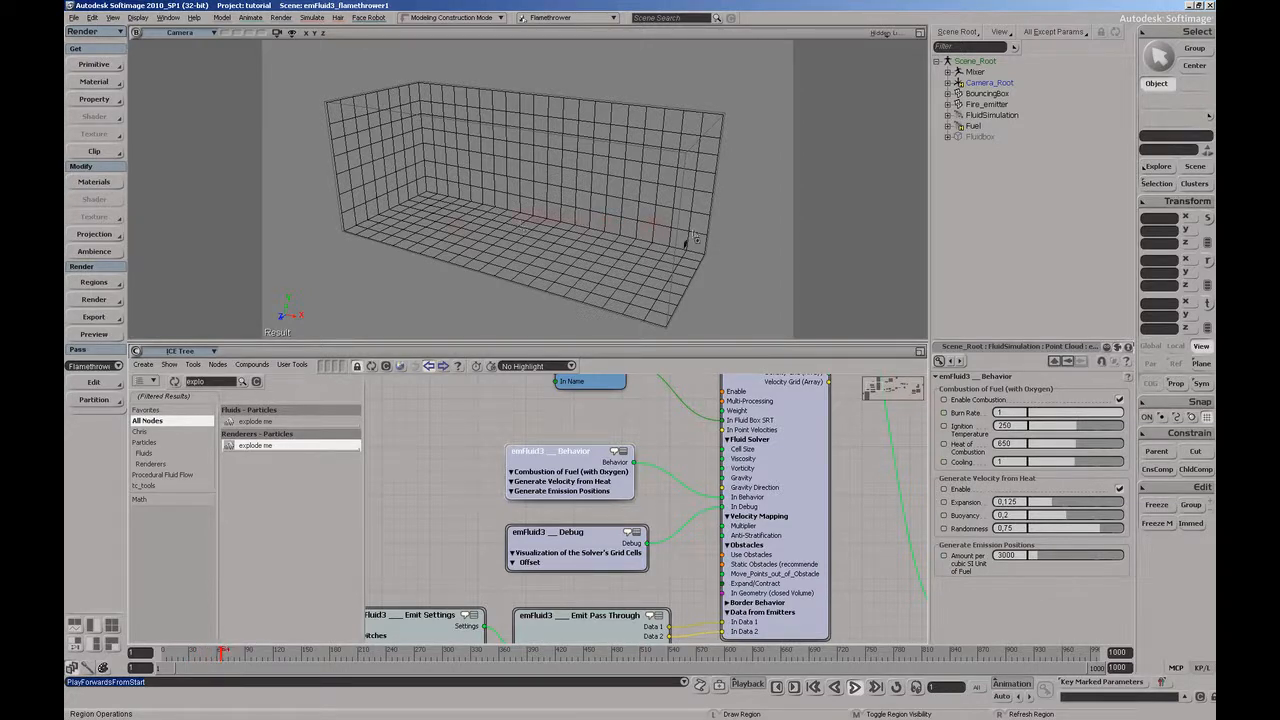
click(983, 130)
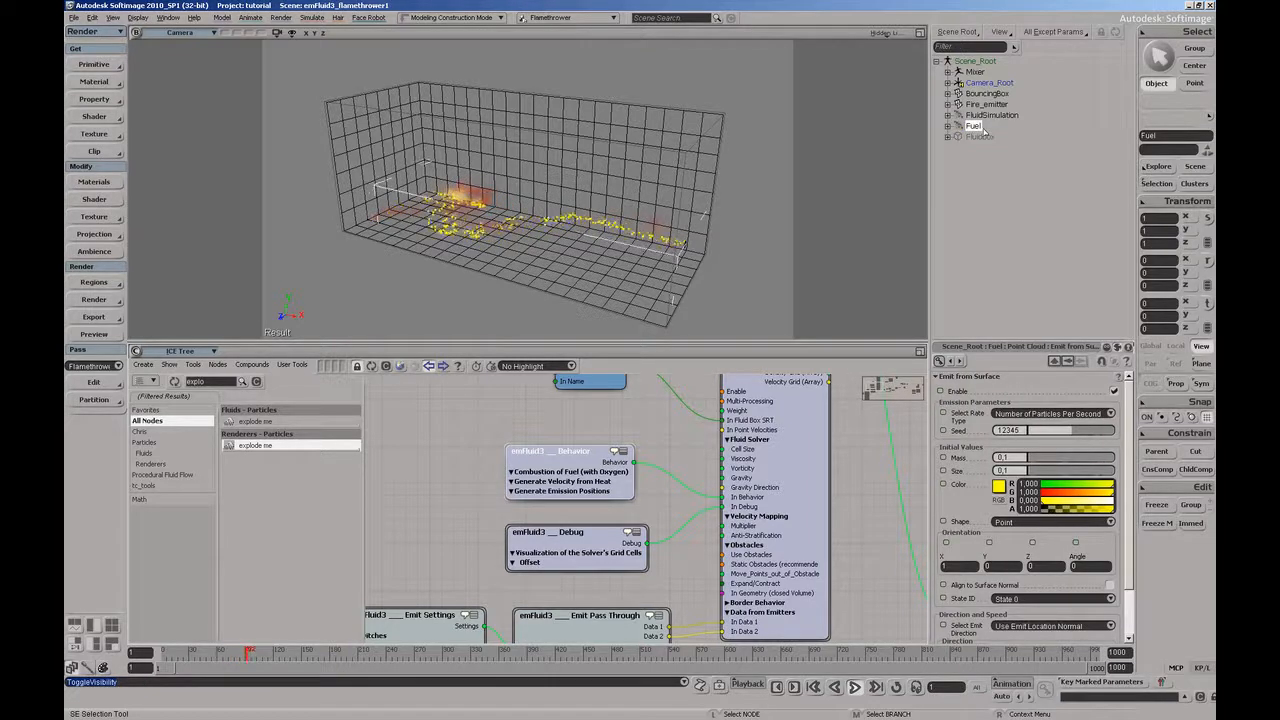
key(h)
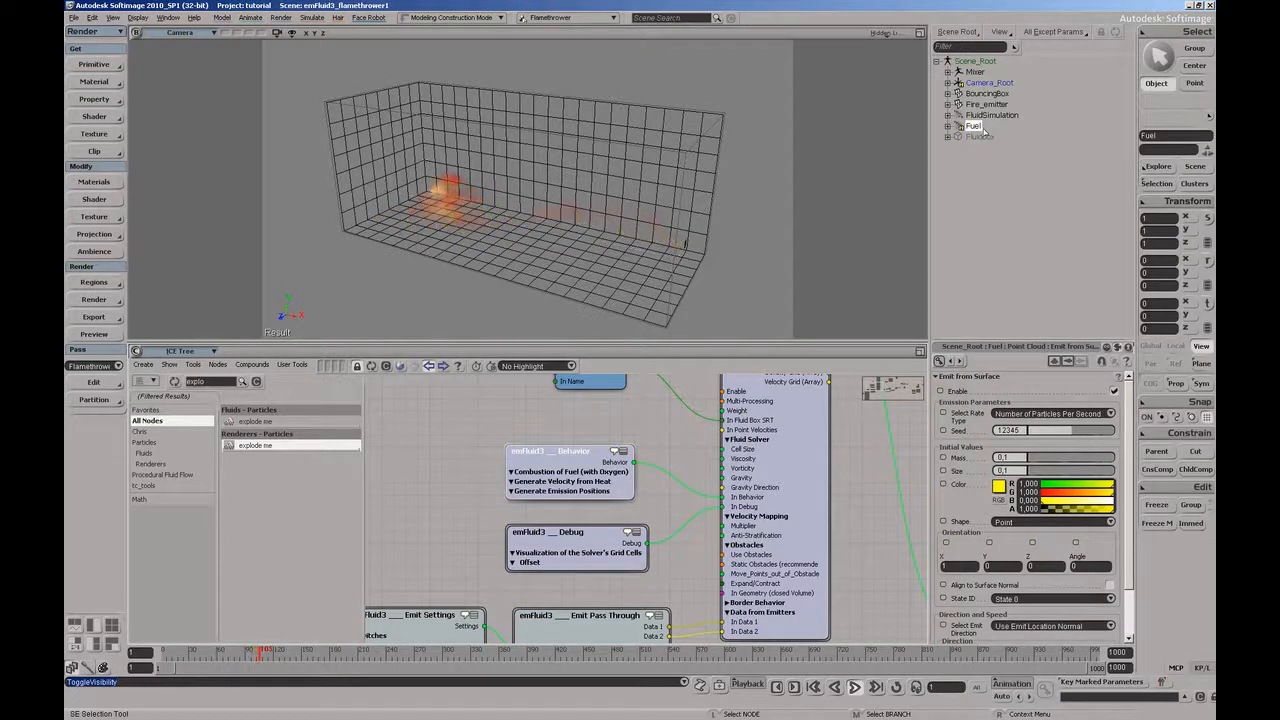
click(855, 687)
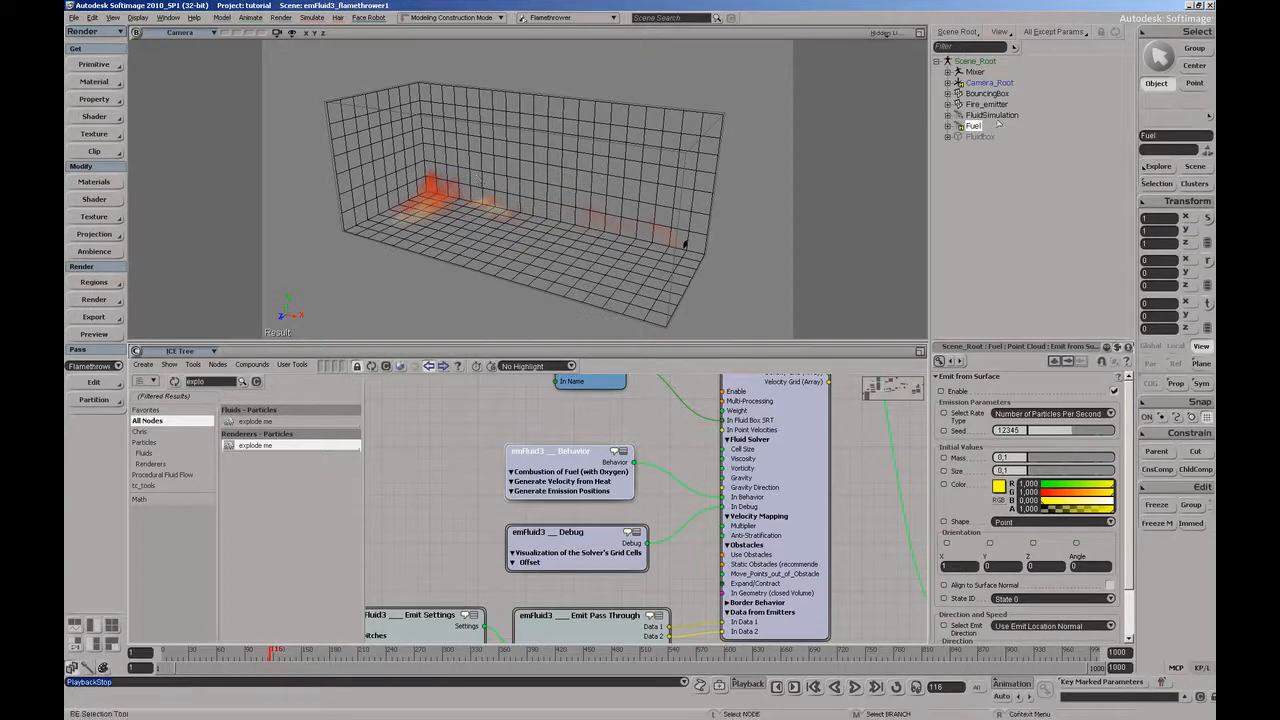
Step: Inspect the FluidSimulation's rendering visibility options, and draw a render region around the bouncing box to preview the fire
click(994, 116)
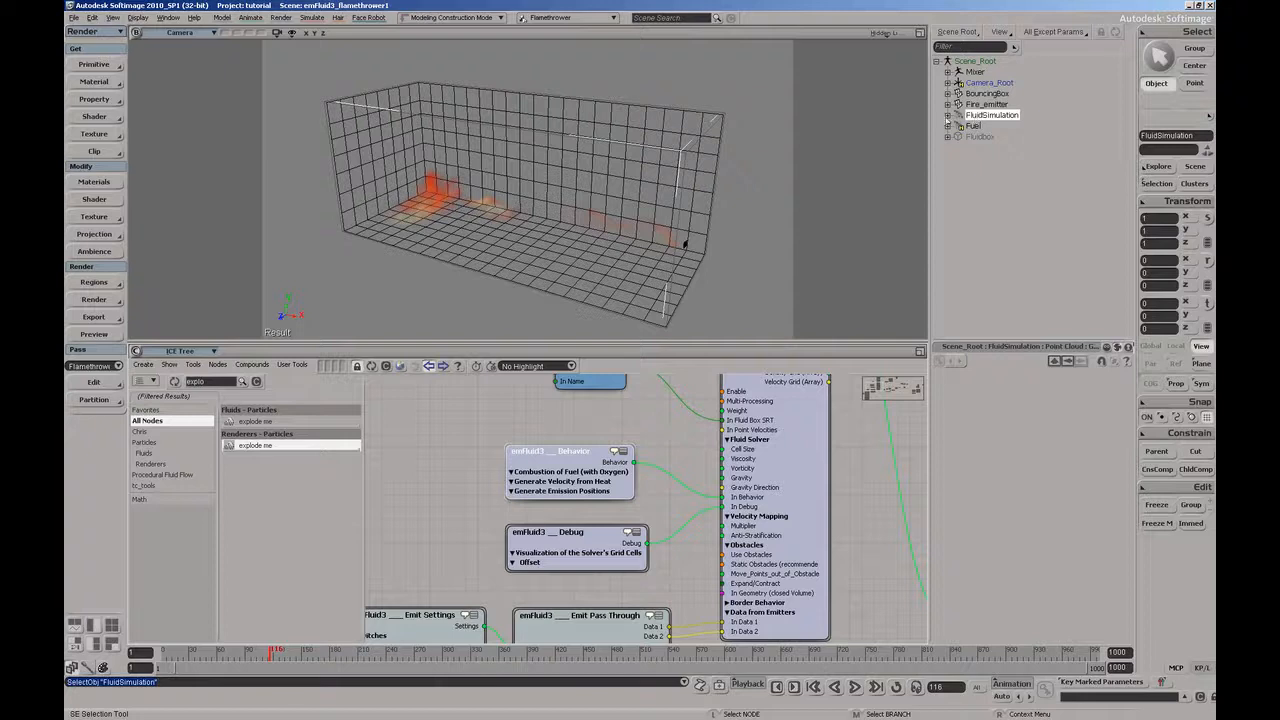
click(947, 116)
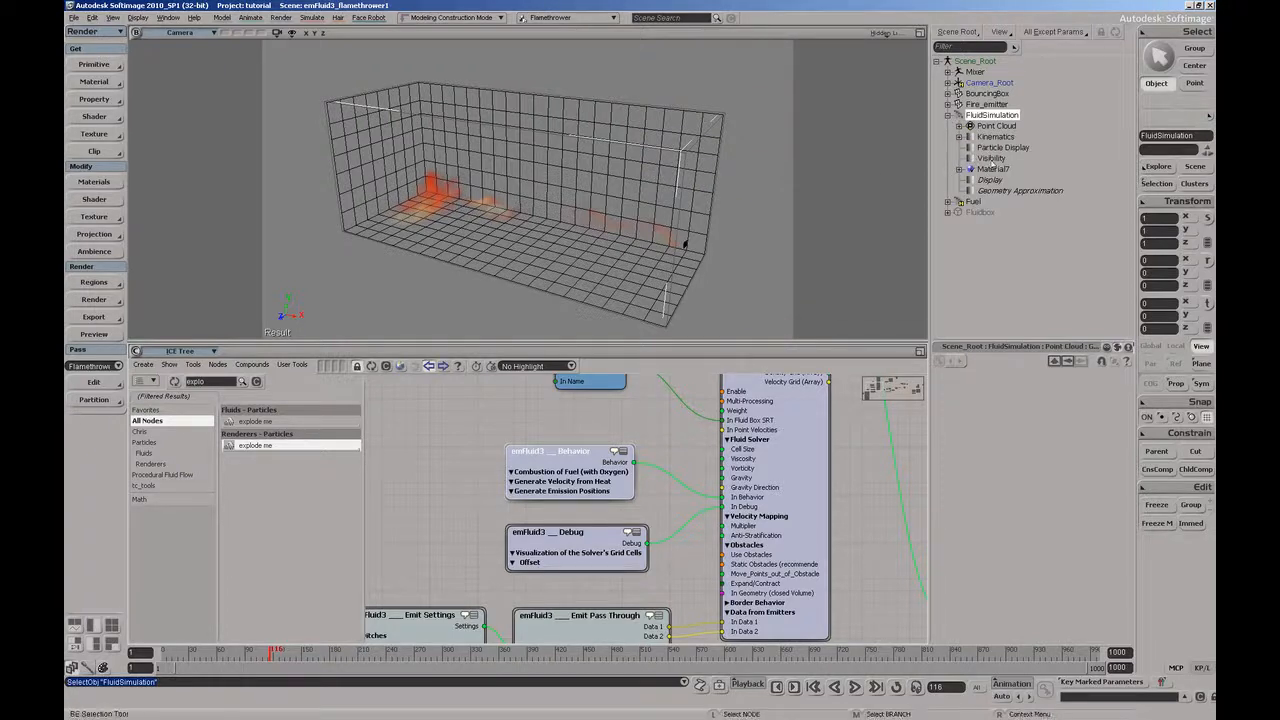
click(979, 160)
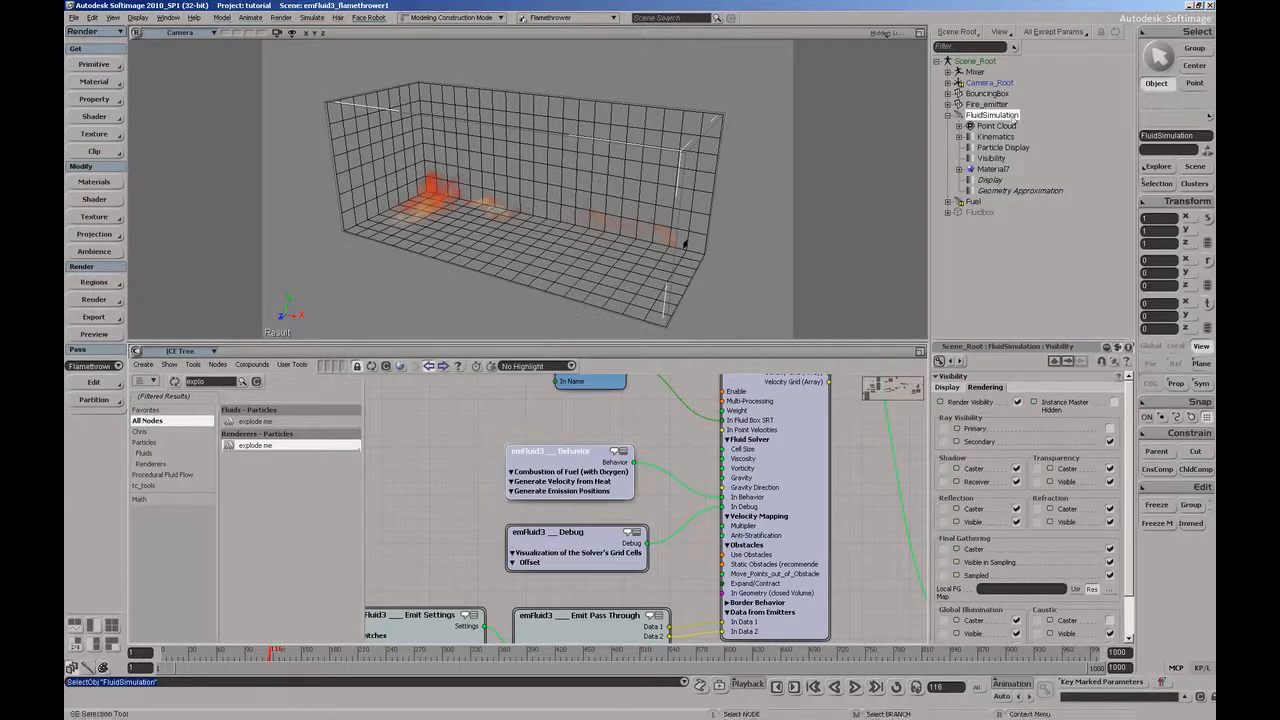
click(948, 115)
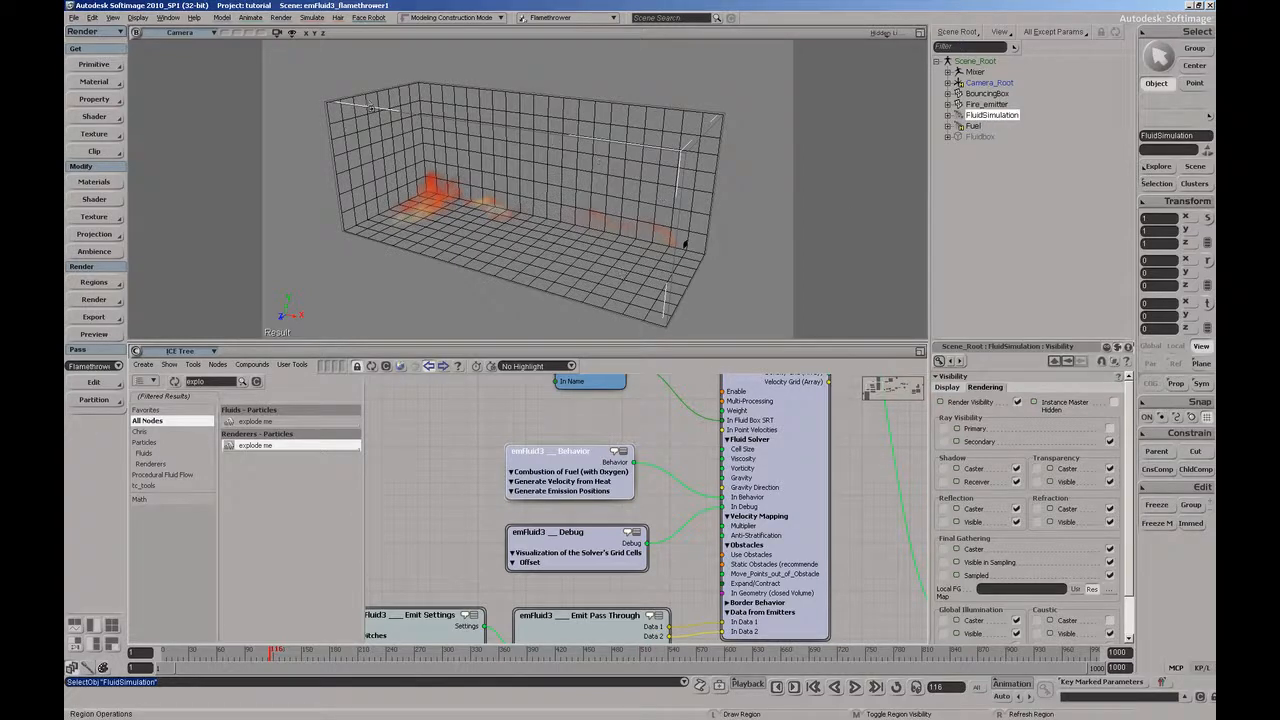
drag(340, 62, 746, 315)
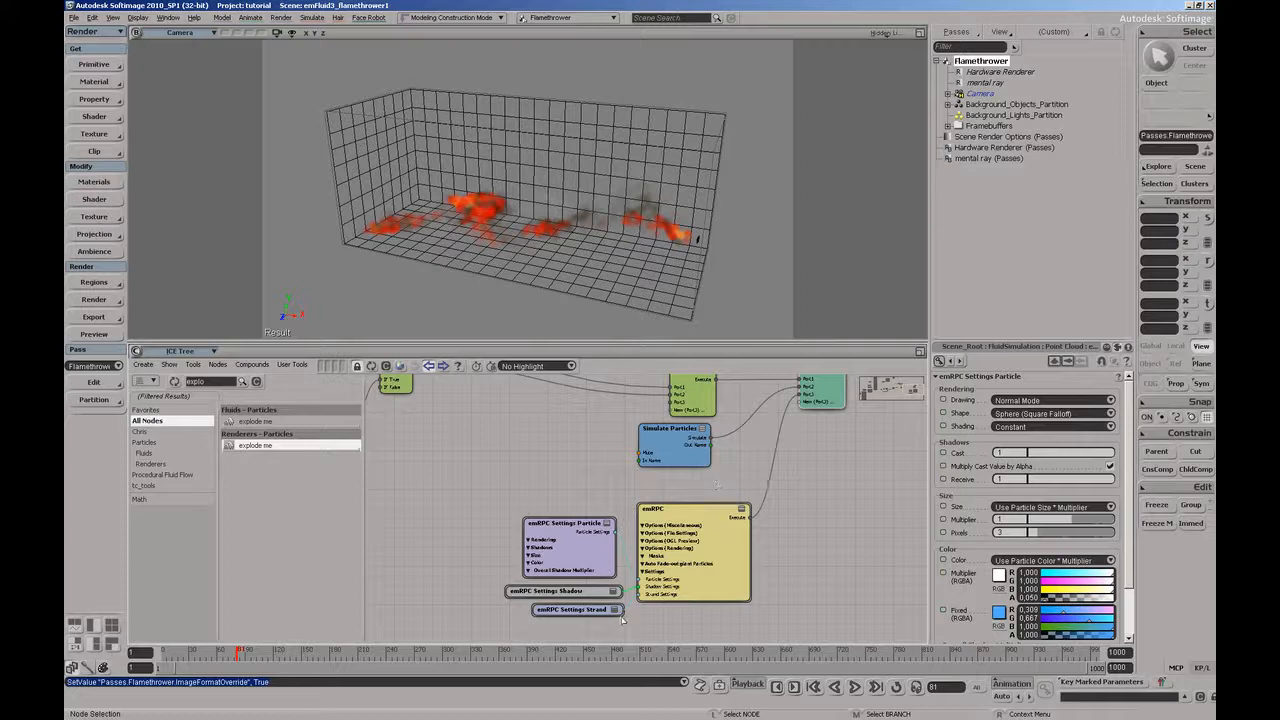
Step: Examine the emRPC Settings Shadow properties, with the emRPC node and its settings nodes enlarged in the ICE tree
click(598, 592)
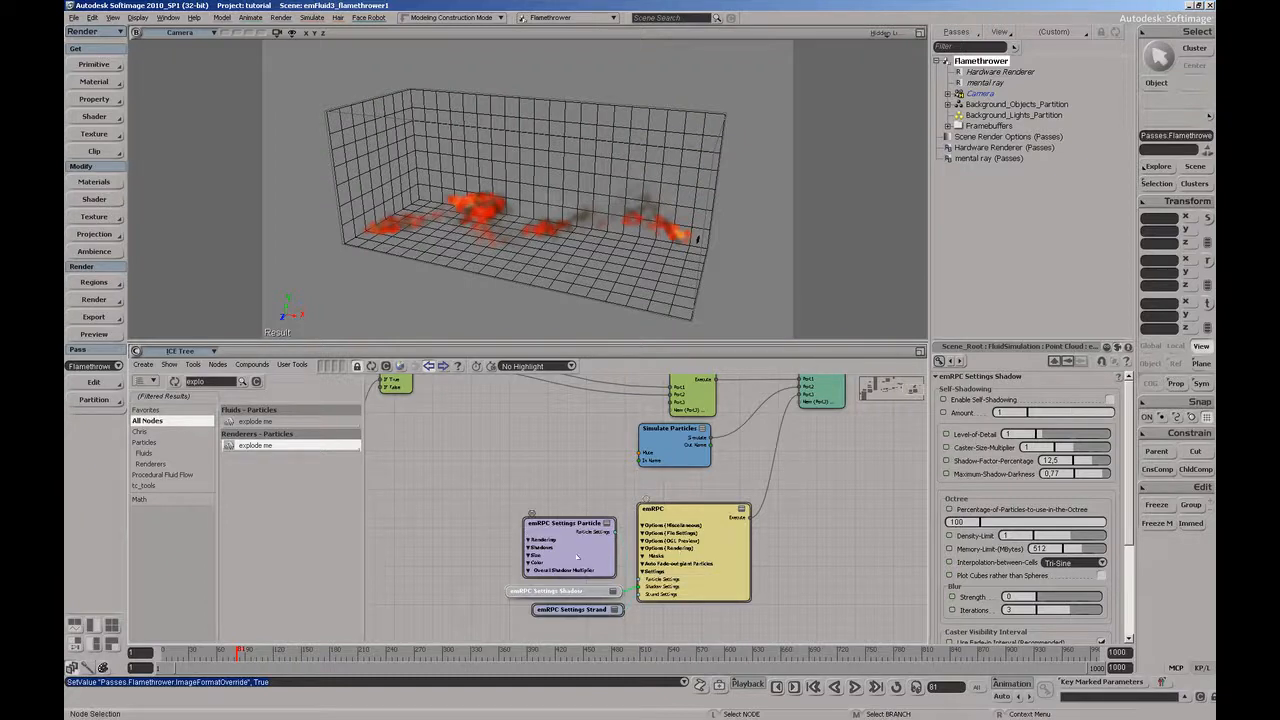
drag(573, 555, 578, 557)
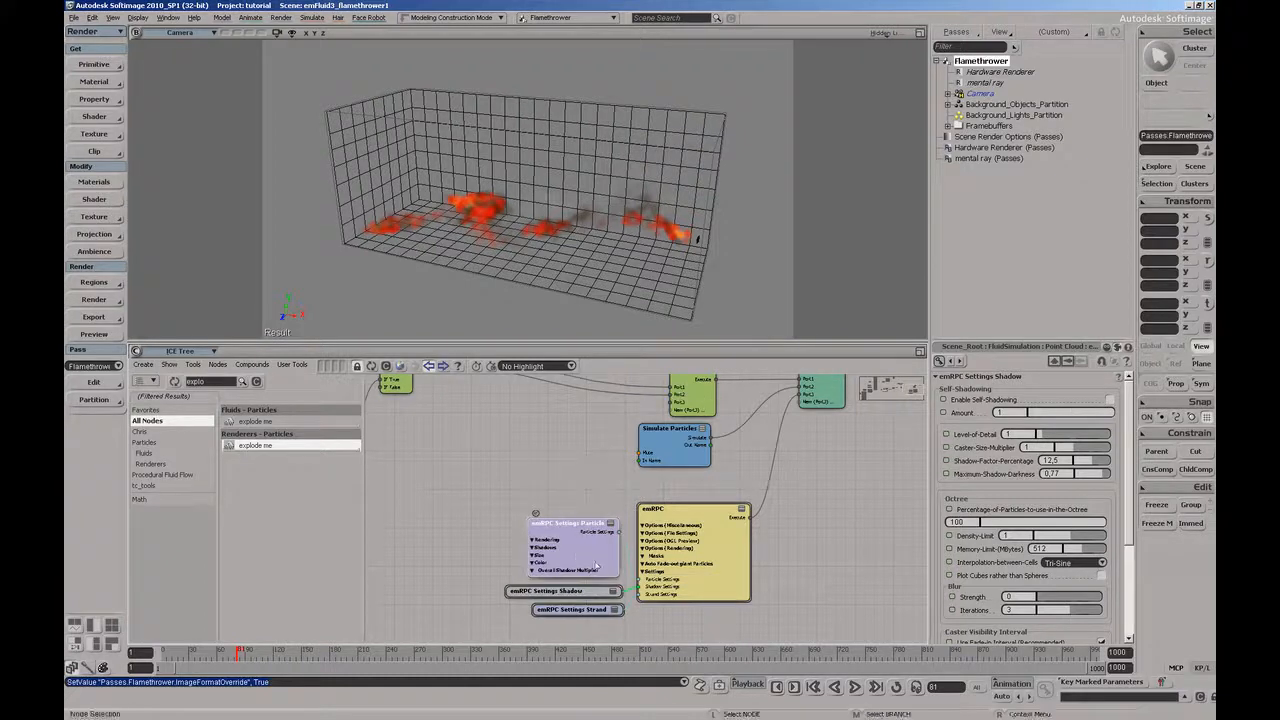
scroll(608, 560, up, 3)
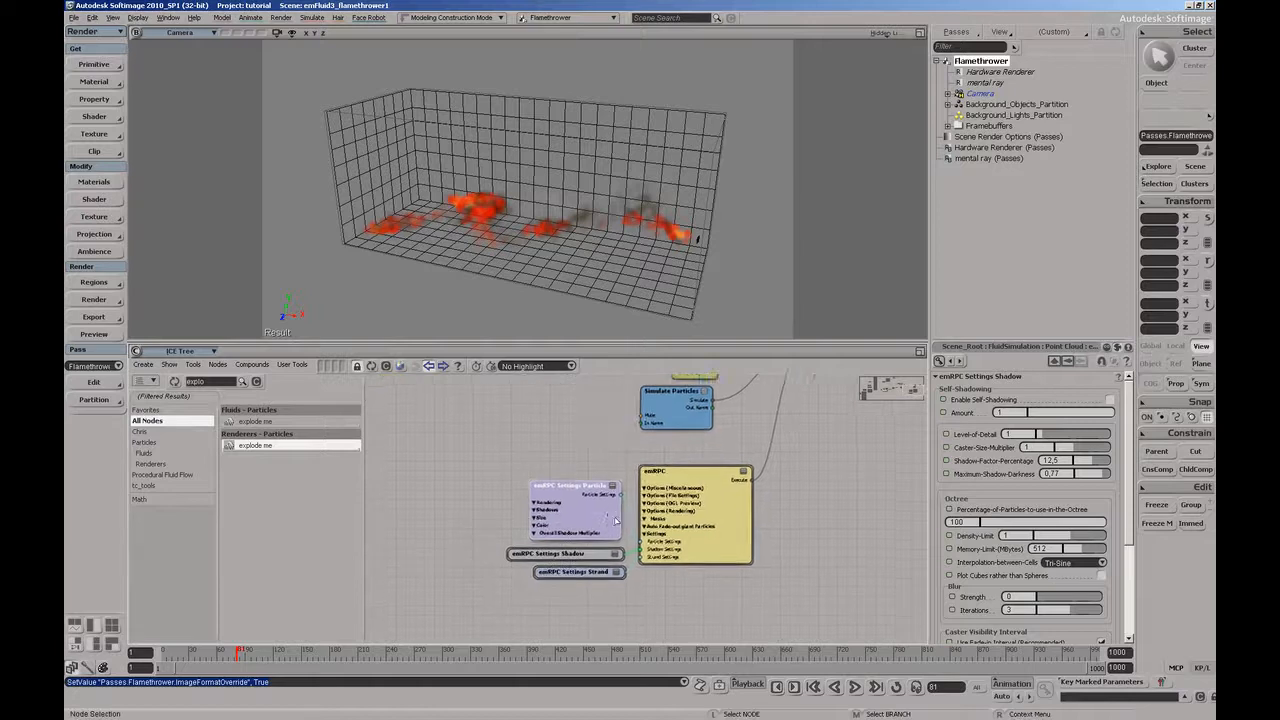
drag(608, 507, 613, 471)
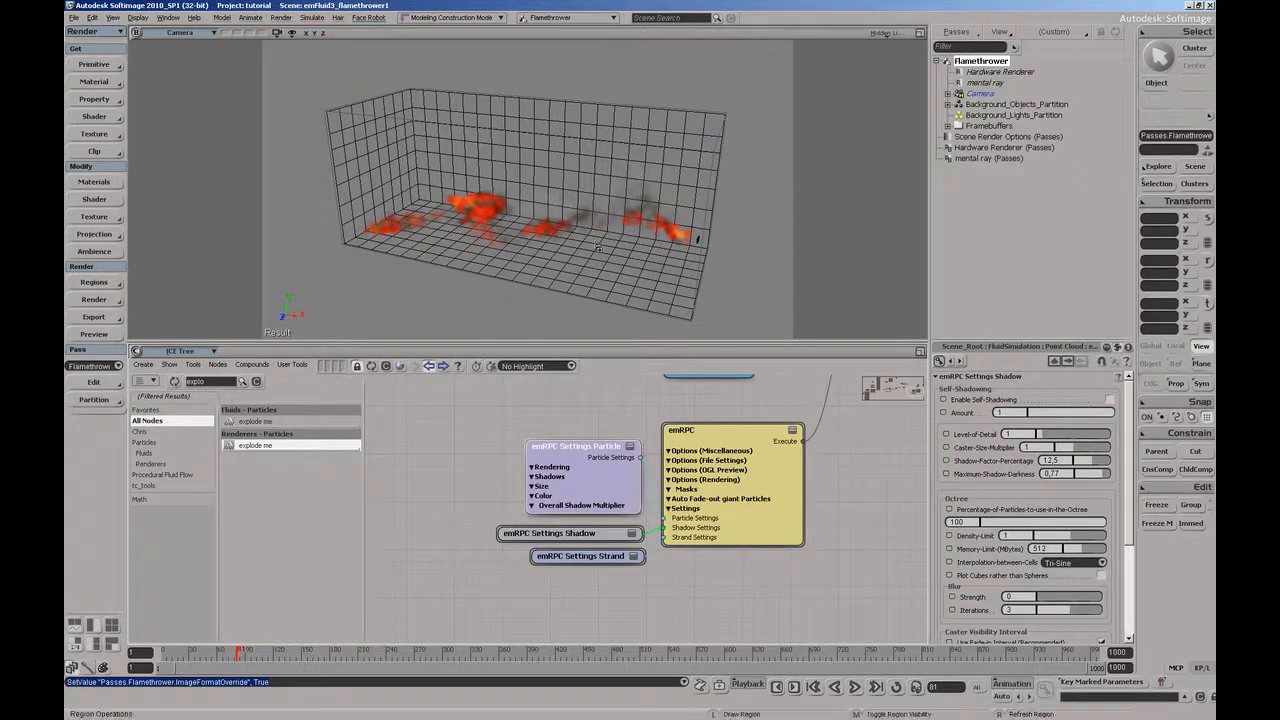
Step: Reframe the camera to look down on the box from a higher angle, and open the emRPC Settings Particle properties
mouse_move(517, 193)
mouse_down()
mouse_move(340, 147)
mouse_move(469, 149)
mouse_move(450, 147)
mouse_move(492, 197)
mouse_move(585, 132)
mouse_move(534, 208)
mouse_move(480, 160)
mouse_move(490, 148)
mouse_move(565, 185)
mouse_move(499, 183)
mouse_up()
drag(561, 232, 551, 206)
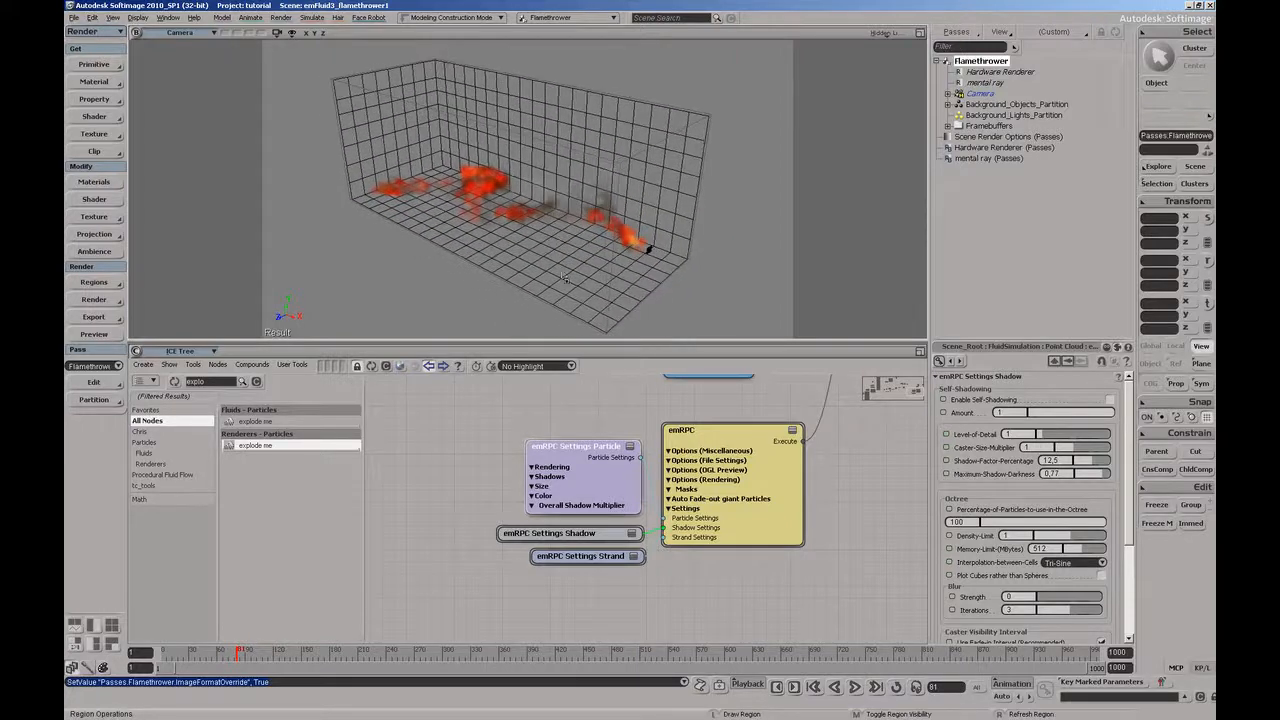
drag(594, 258, 522, 307)
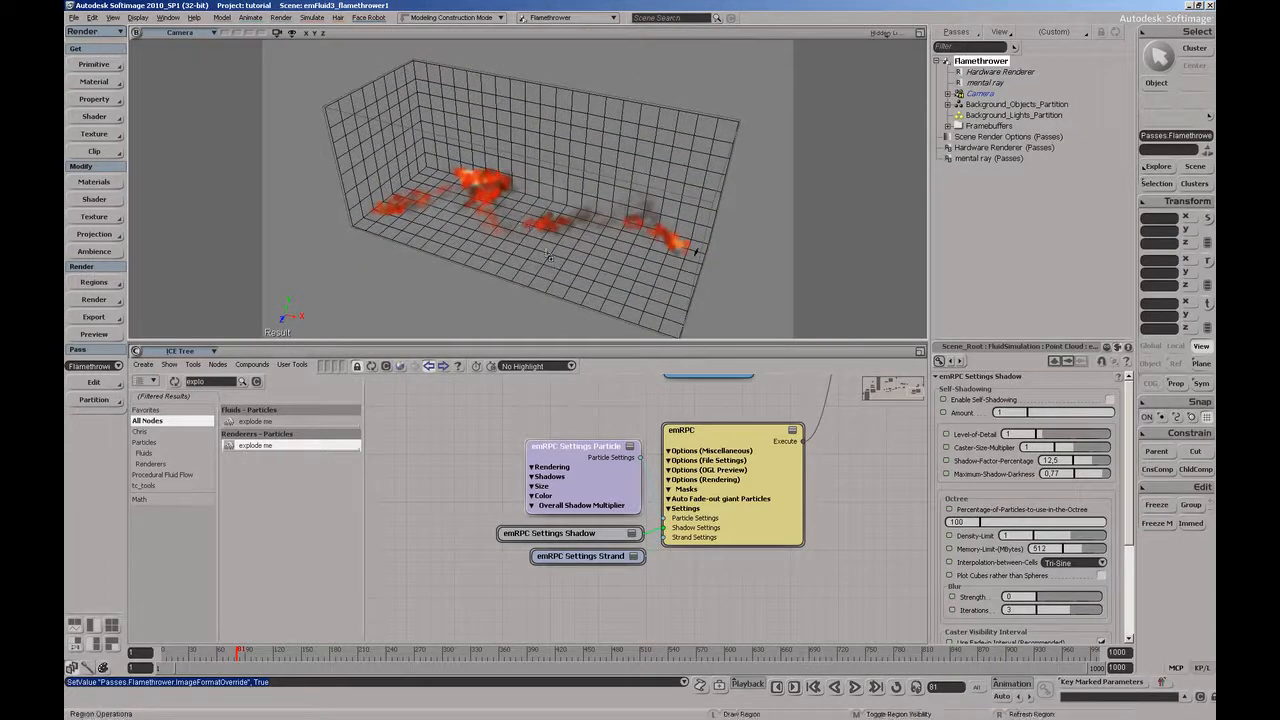
click(629, 463)
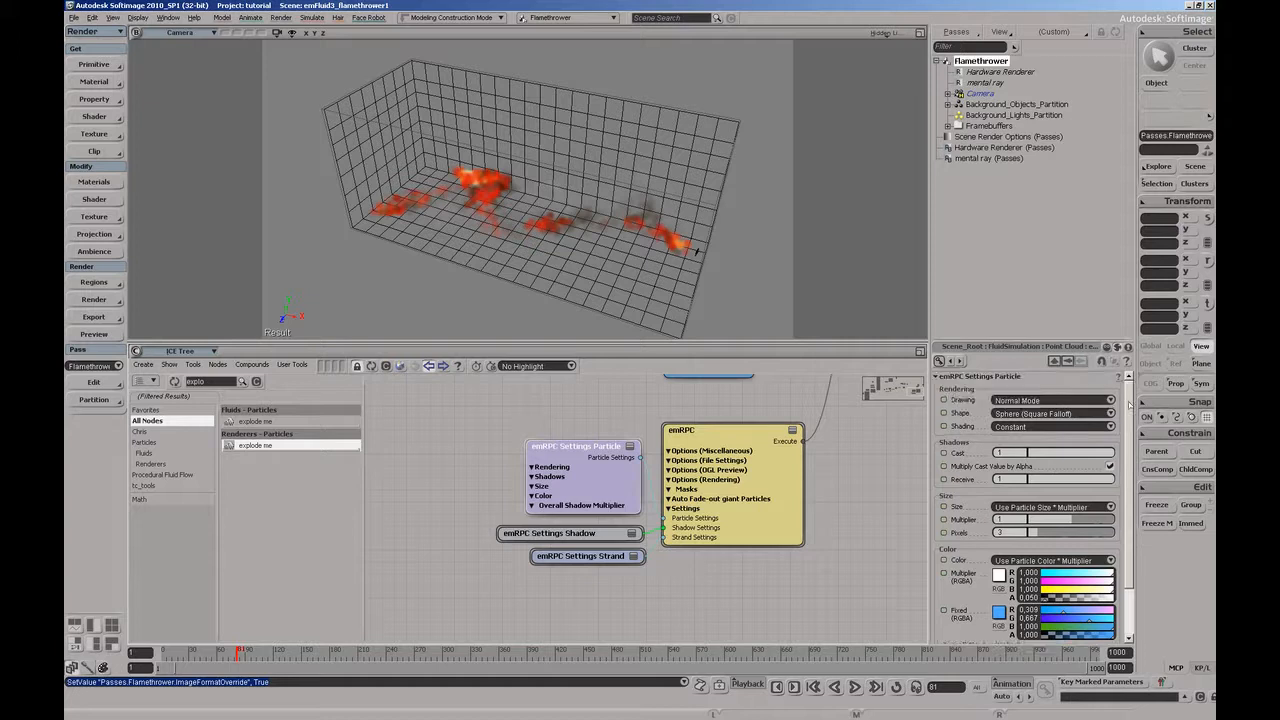
Step: Inspect the remaining emRPC Settings Particle parameters, and examine the emFluid3 Behavior properties, including the emission amount per unit of fuel
drag(1130, 407, 1133, 497)
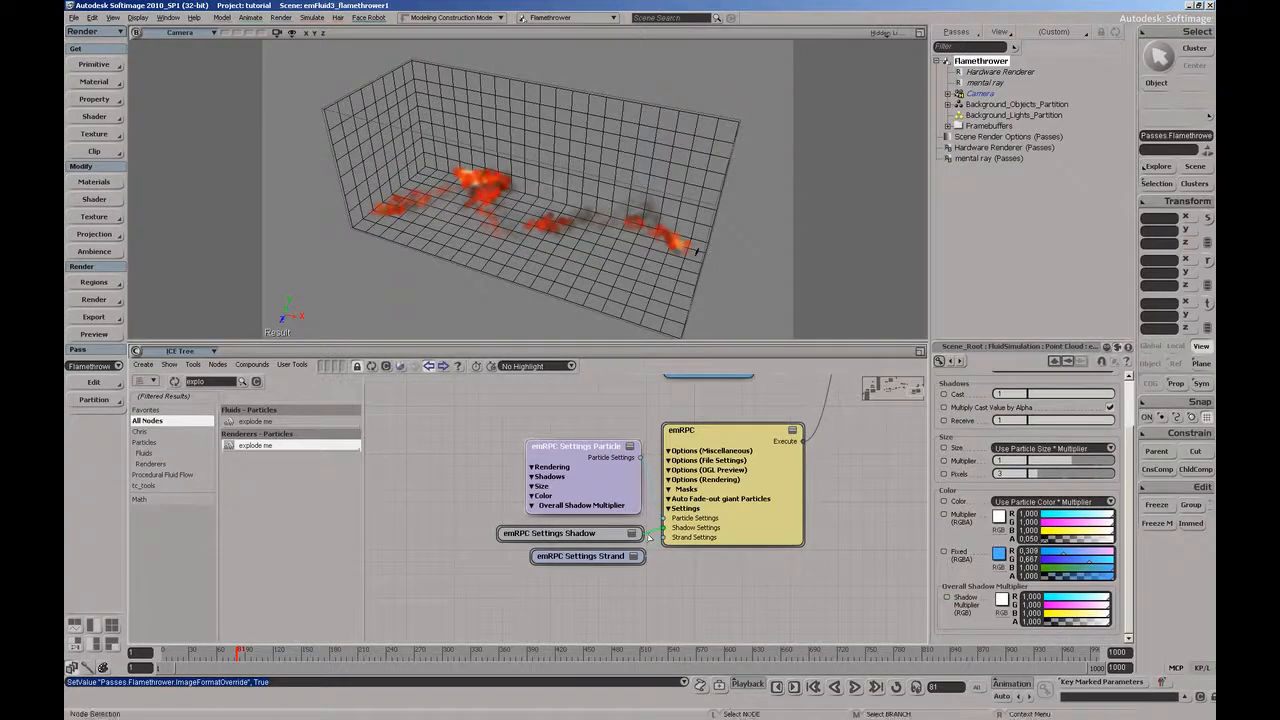
drag(414, 468, 660, 500)
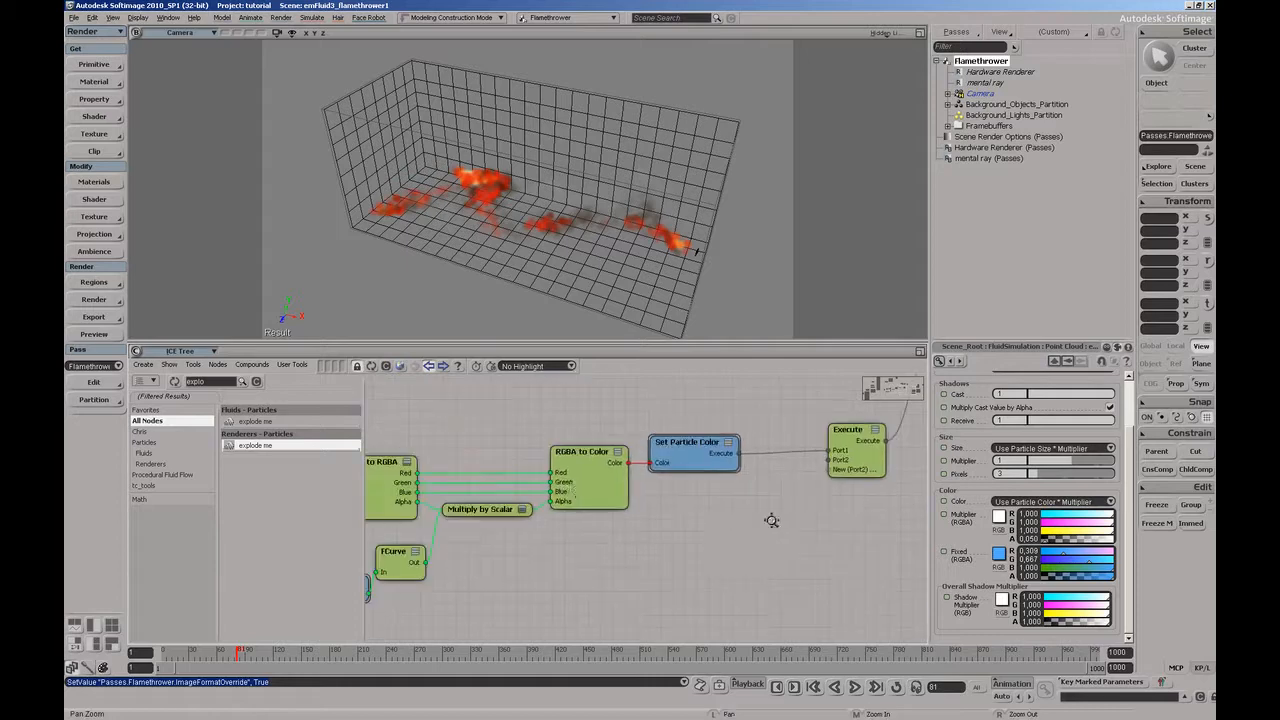
drag(460, 490, 806, 508)
drag(396, 510, 586, 514)
drag(470, 478, 632, 517)
click(630, 490)
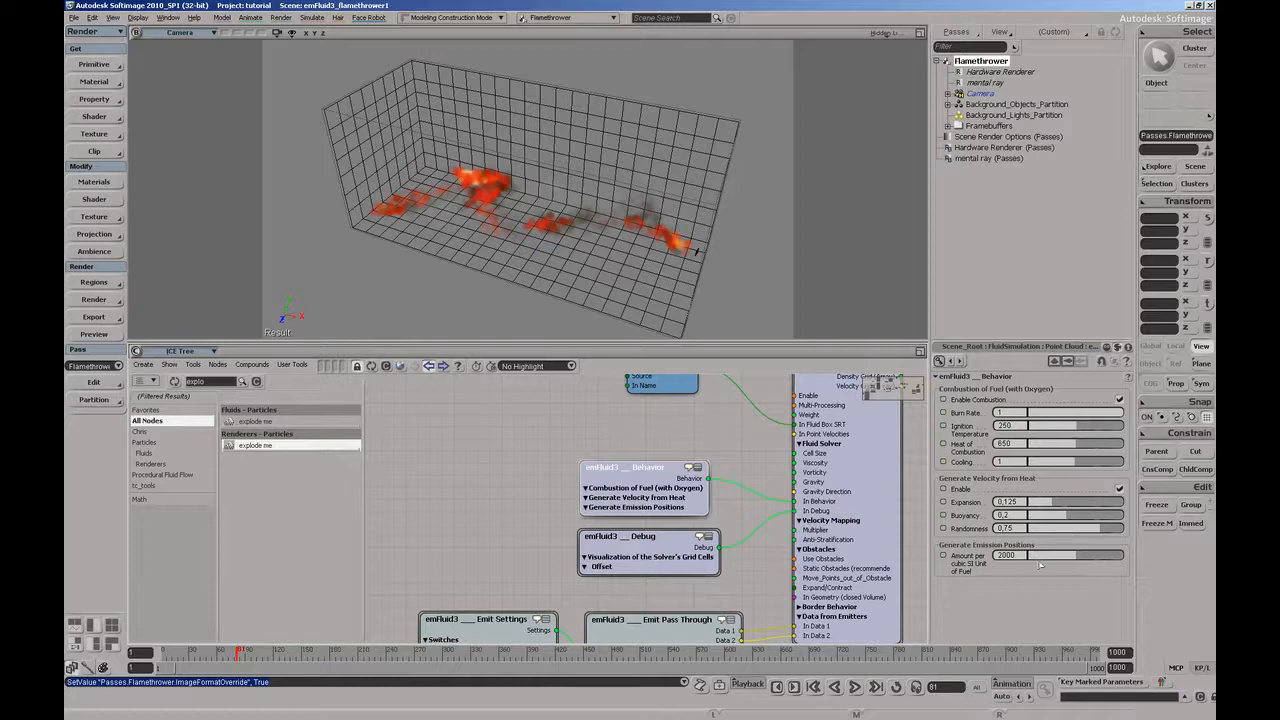
click(1012, 558)
click(706, 449)
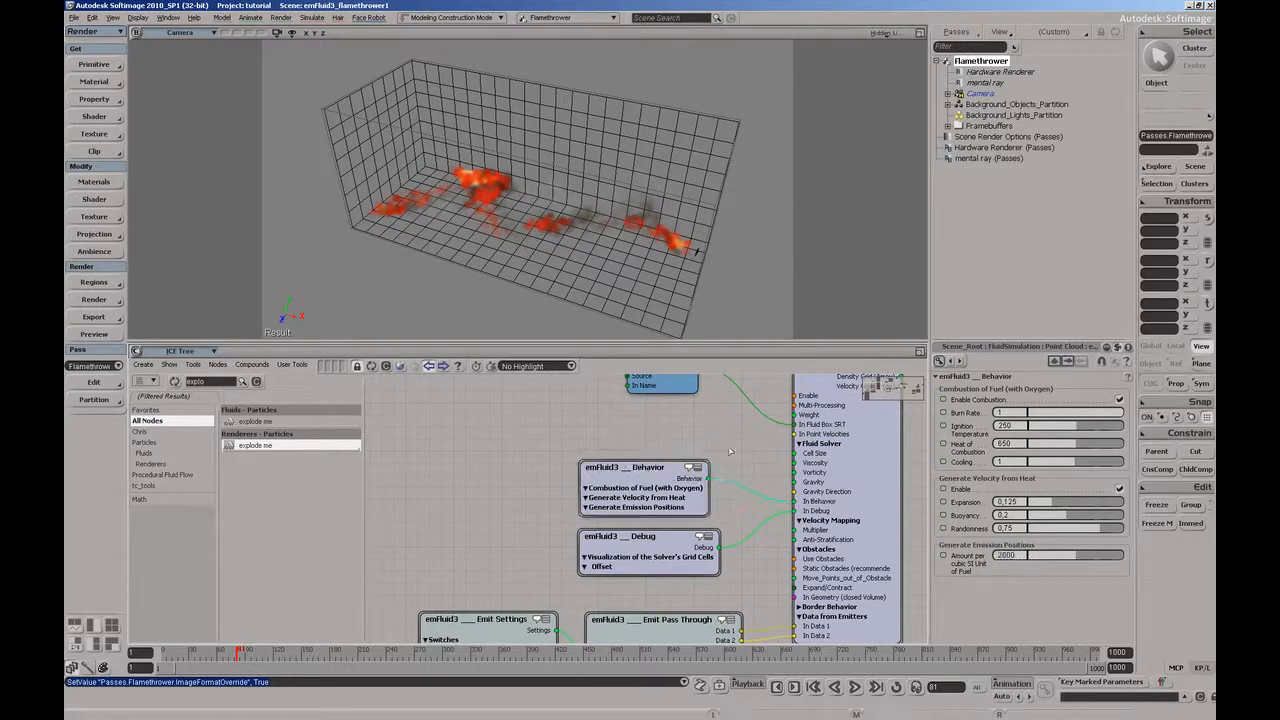
middle_drag(763, 450, 592, 468)
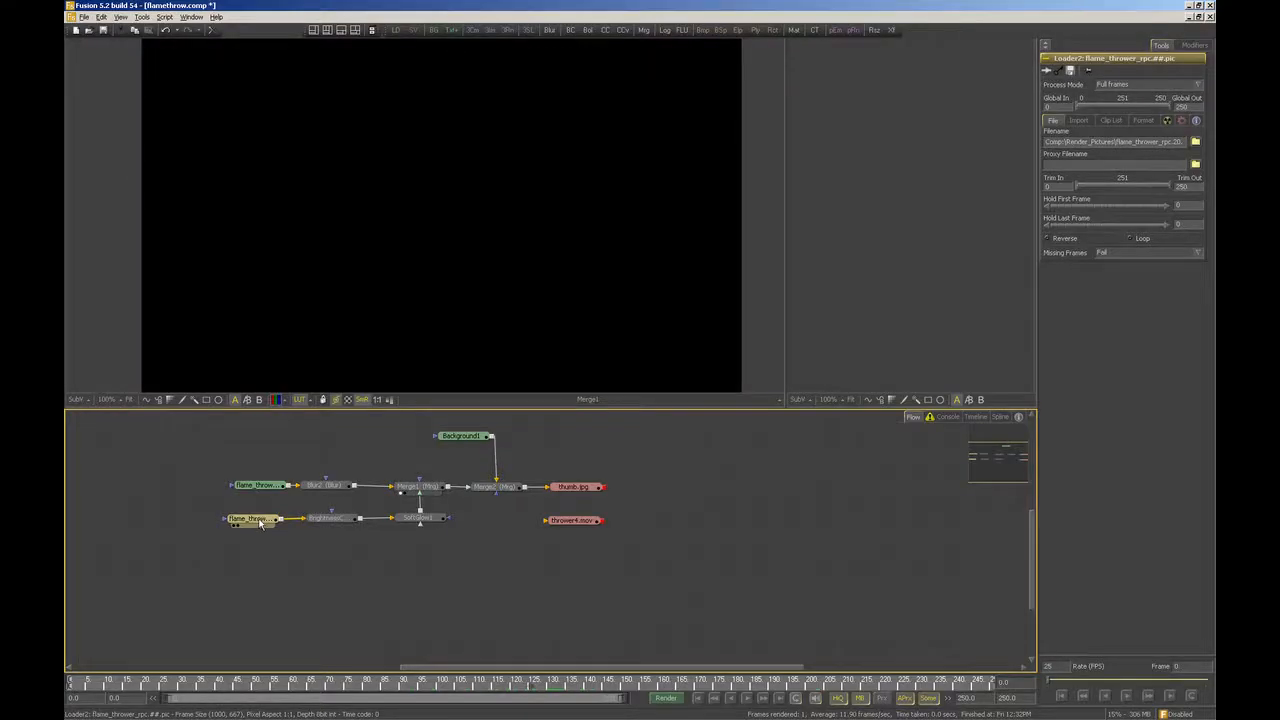
Step: In Fusion, view the flame_thrower_rpc loader at frame 103, and preview its BrightnessContrast2 and SoftGlow1 results
drag(263, 523, 376, 259)
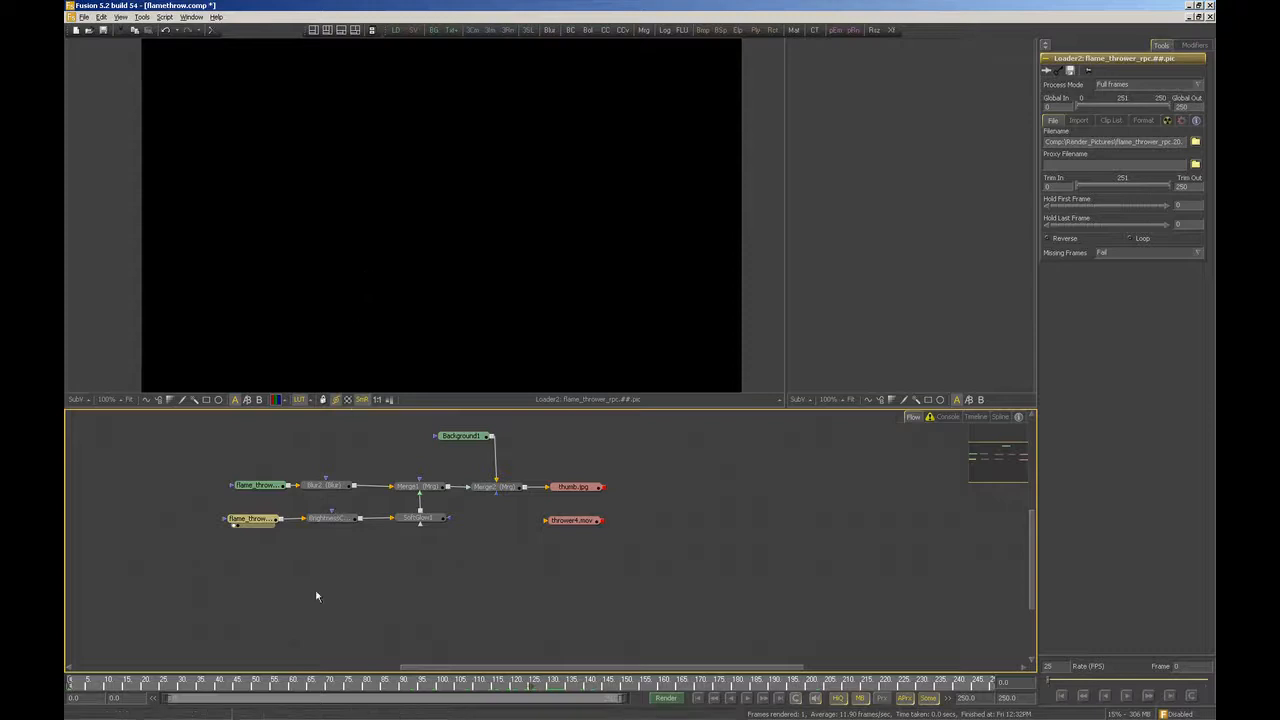
drag(113, 693, 455, 686)
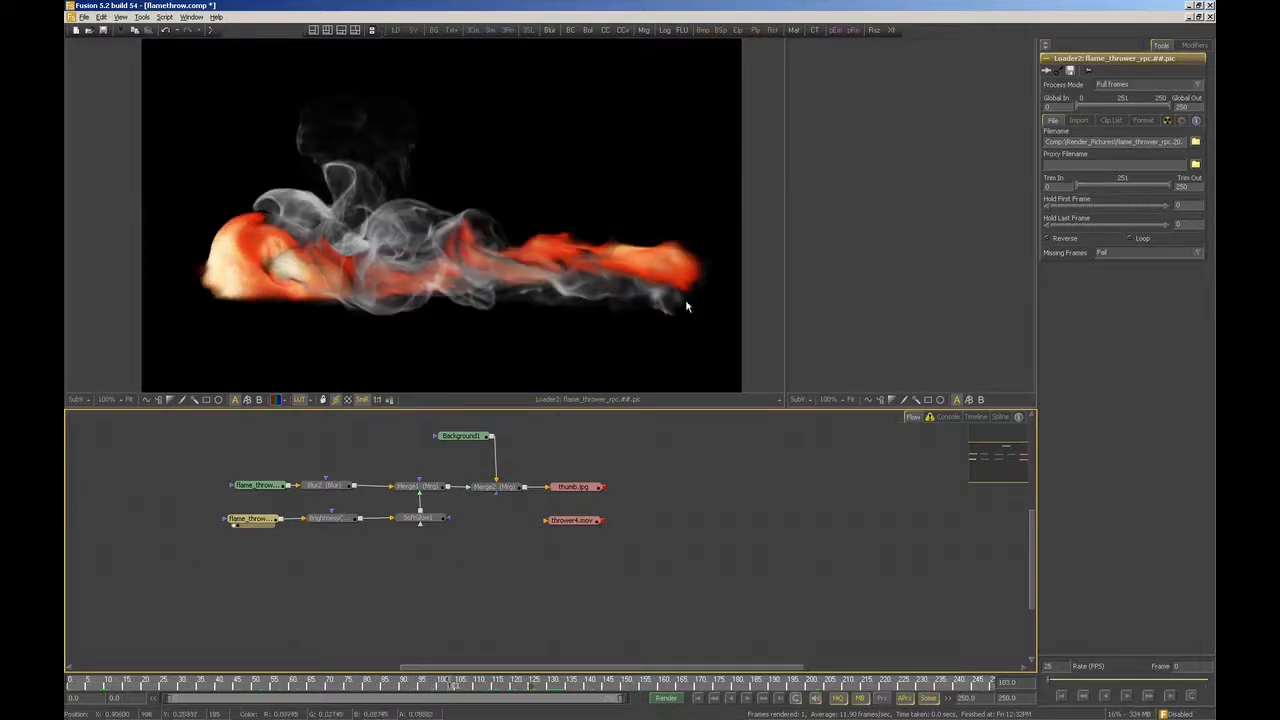
click(341, 520)
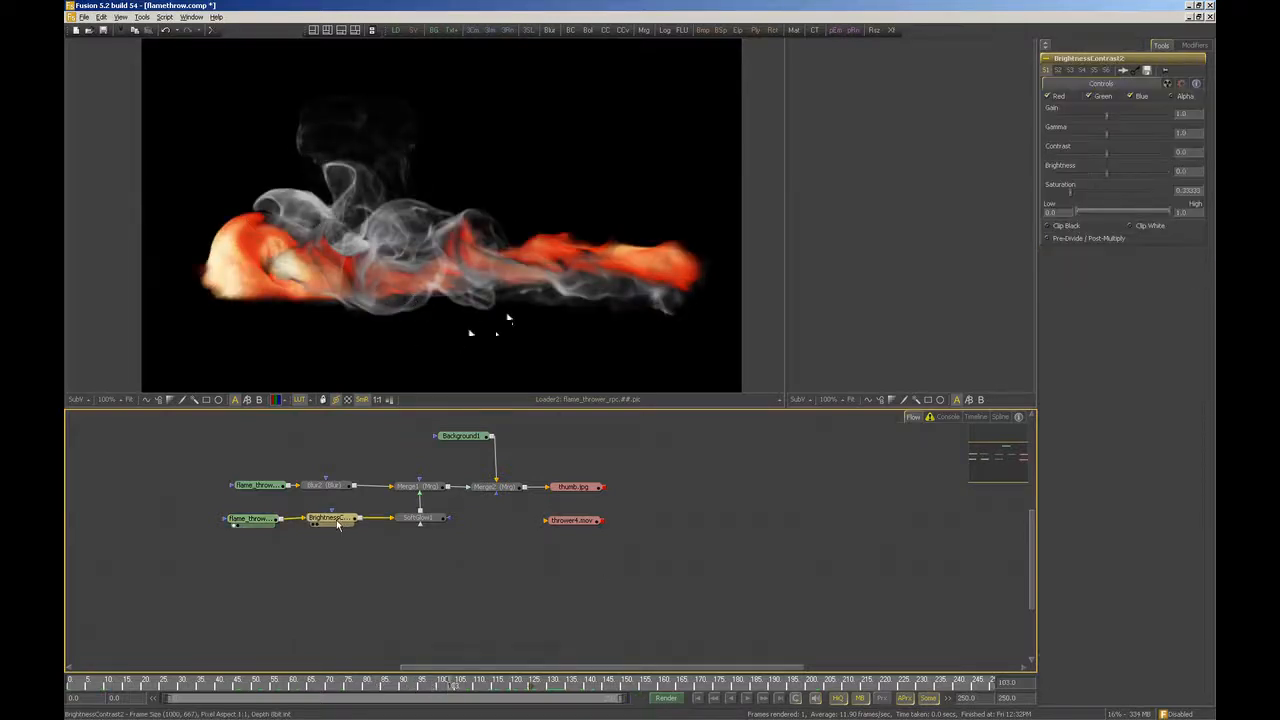
drag(338, 524, 465, 246)
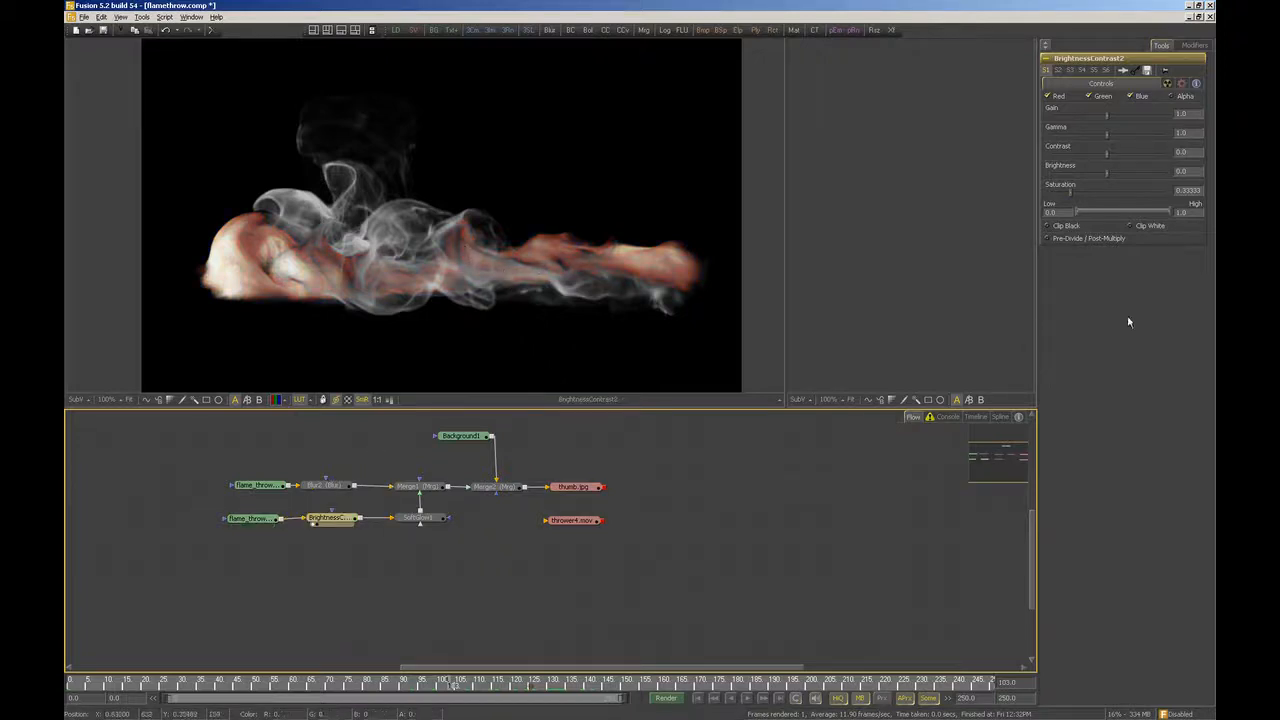
drag(418, 522, 300, 280)
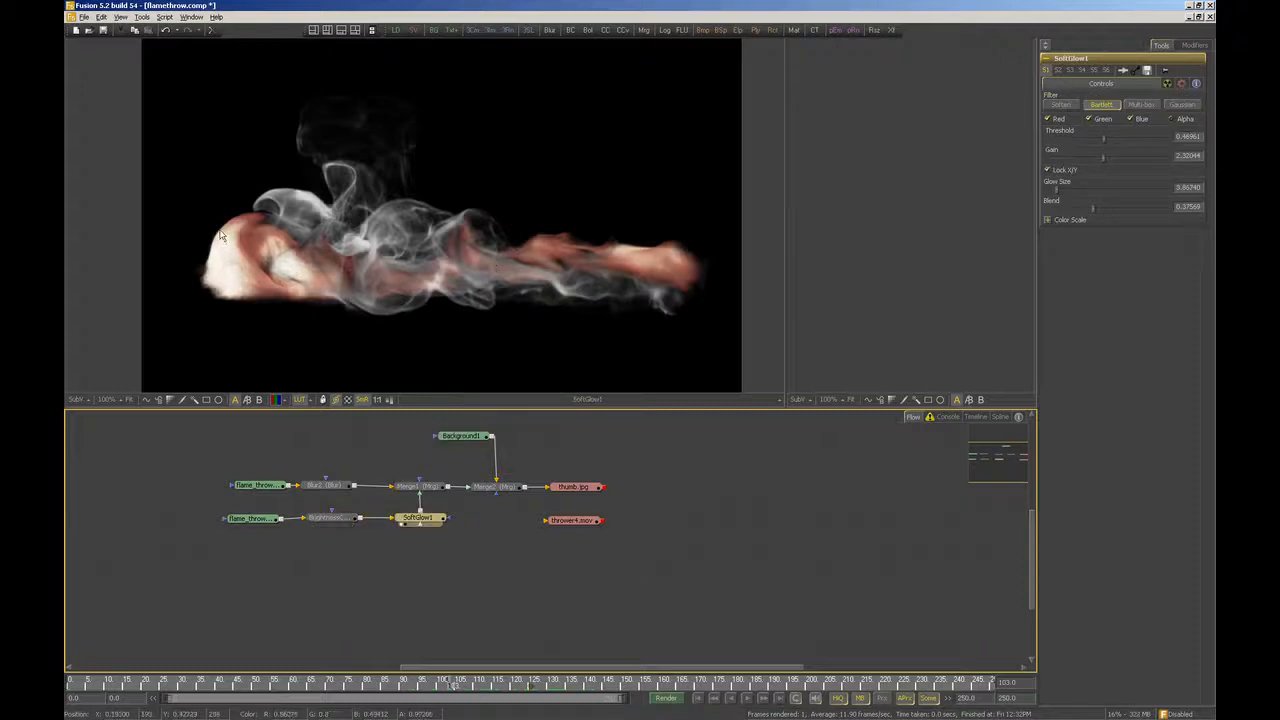
Step: Preview the flame_thrower loader with the rendered box lighting, and scrub through its frames, stopping at frame 103
click(420, 487)
click(258, 487)
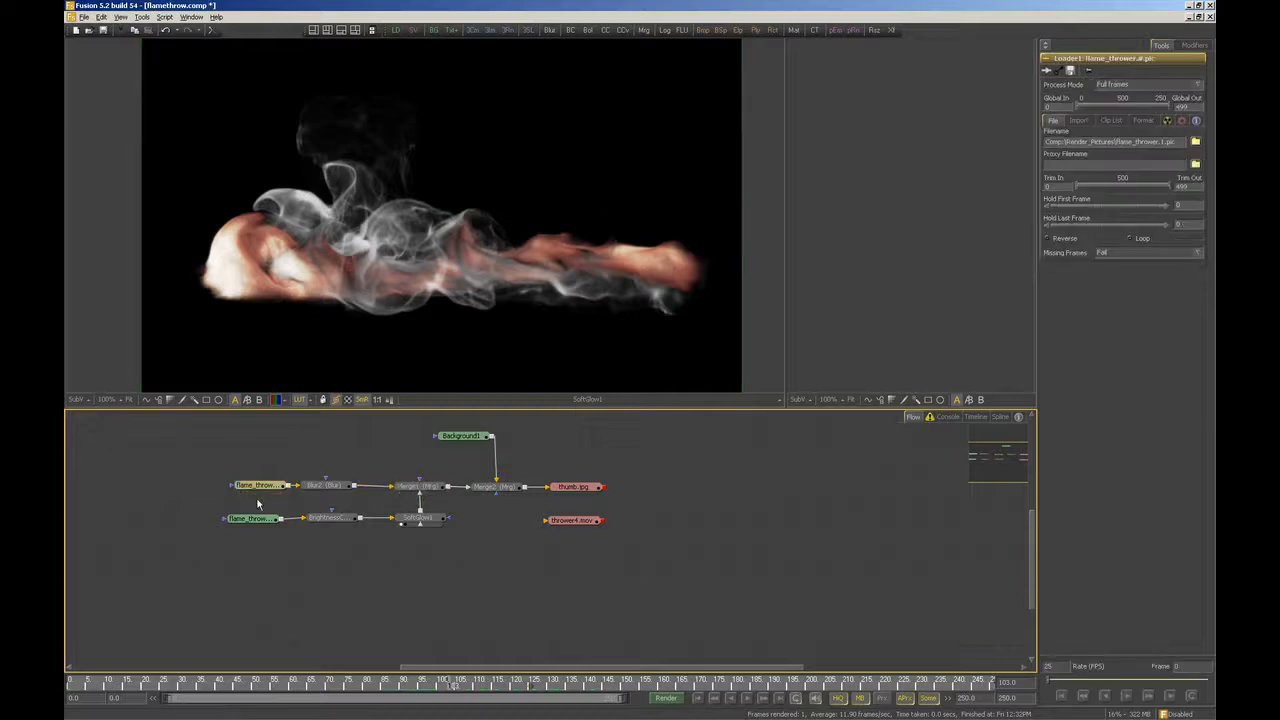
key(1)
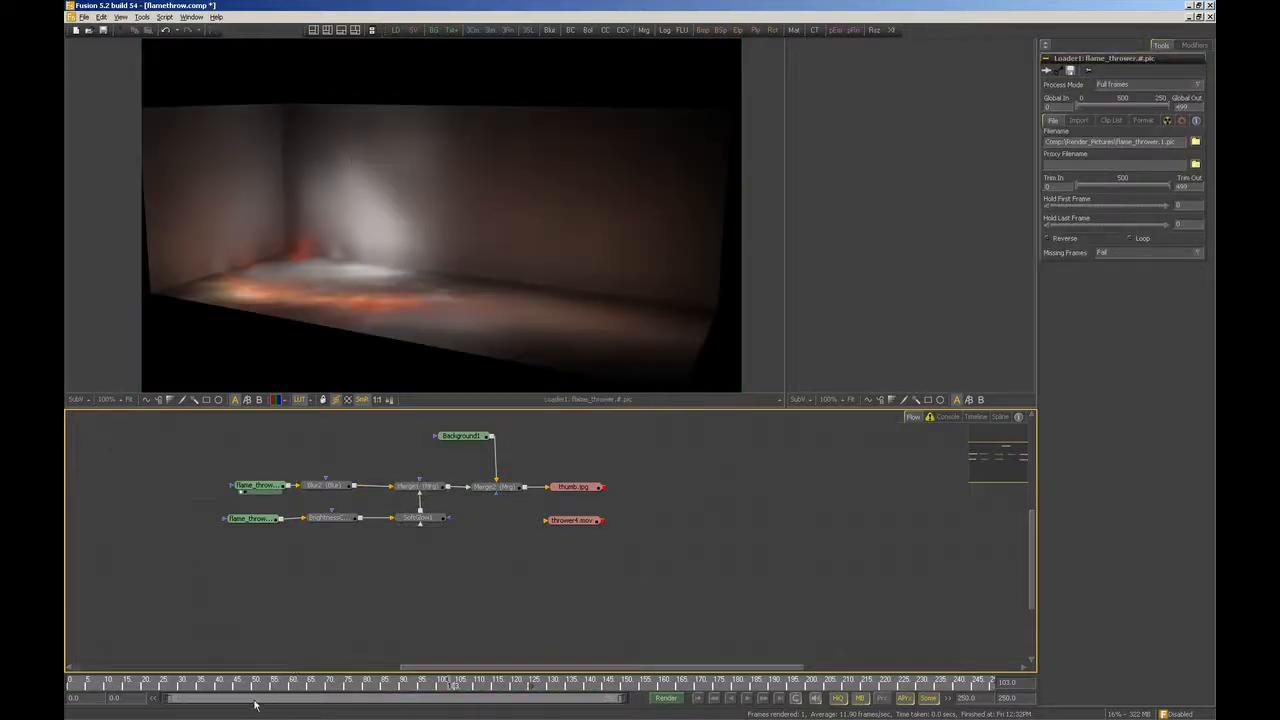
drag(291, 686, 451, 690)
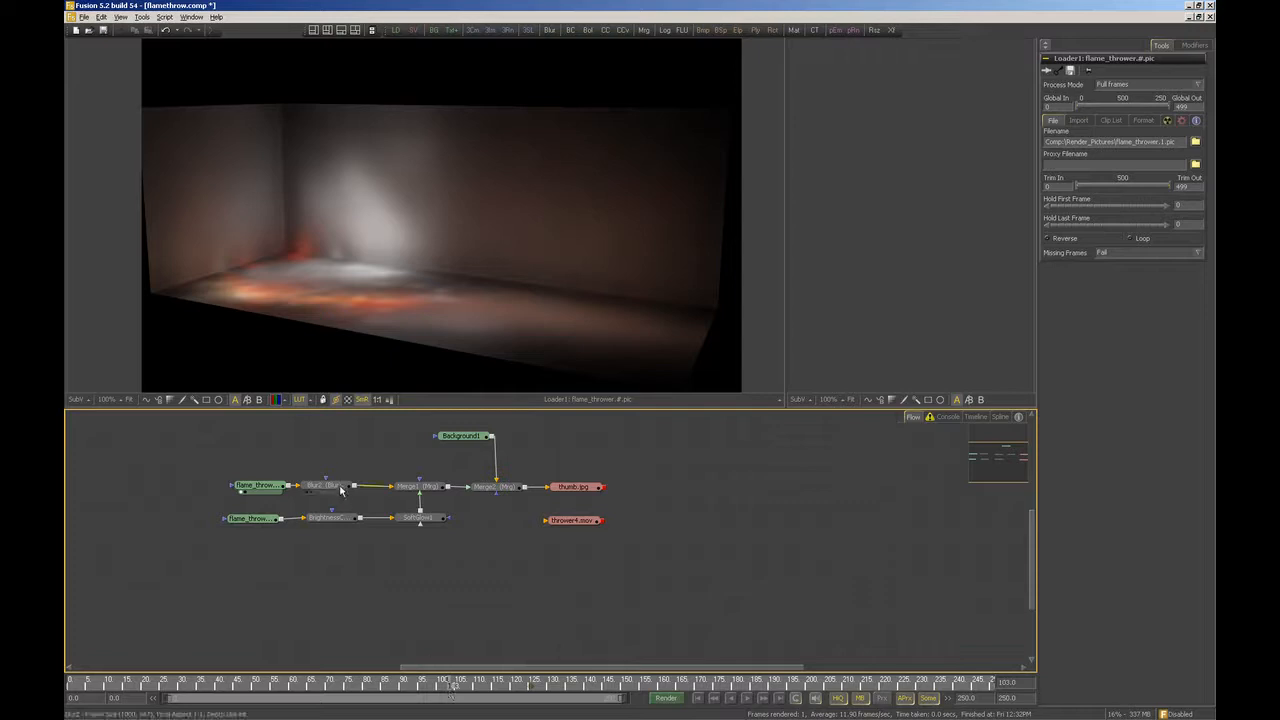
Step: Preview the Merge1 composite of fire and box, inspect the thrower4.mov saver's settings, and scrub the composite to frame 177
mouse_move(341, 490)
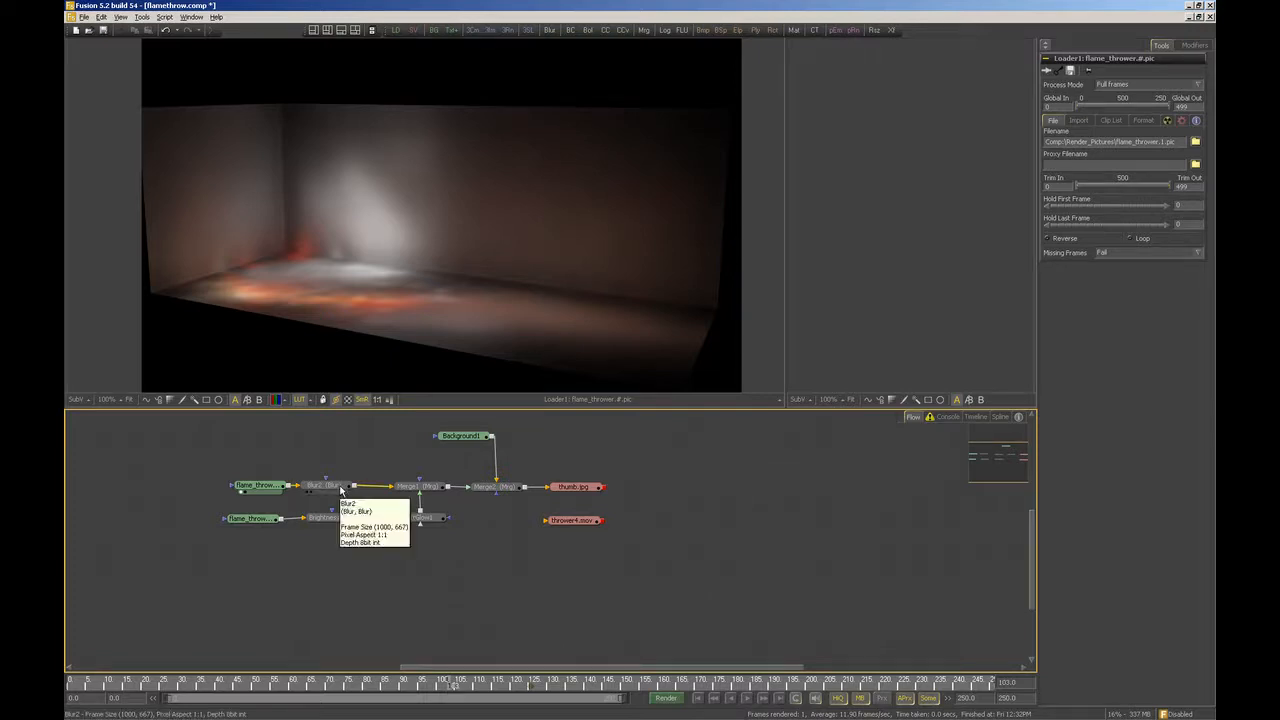
click(418, 487)
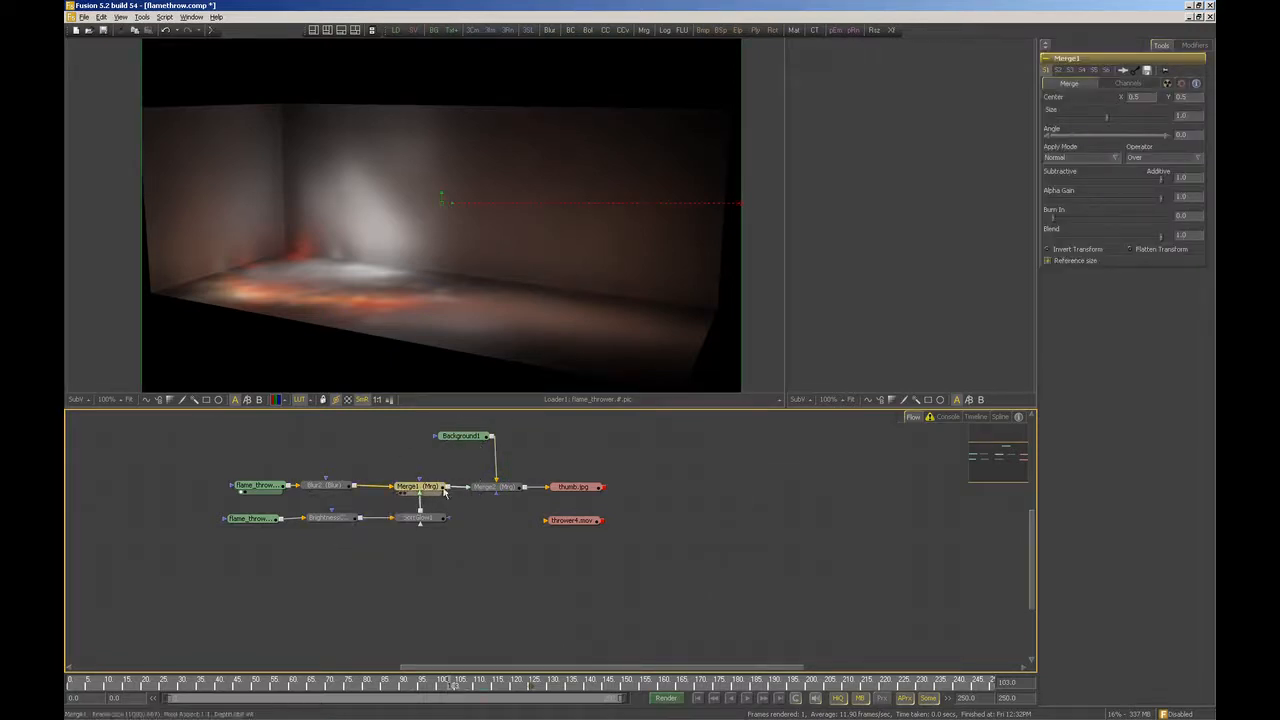
key(1)
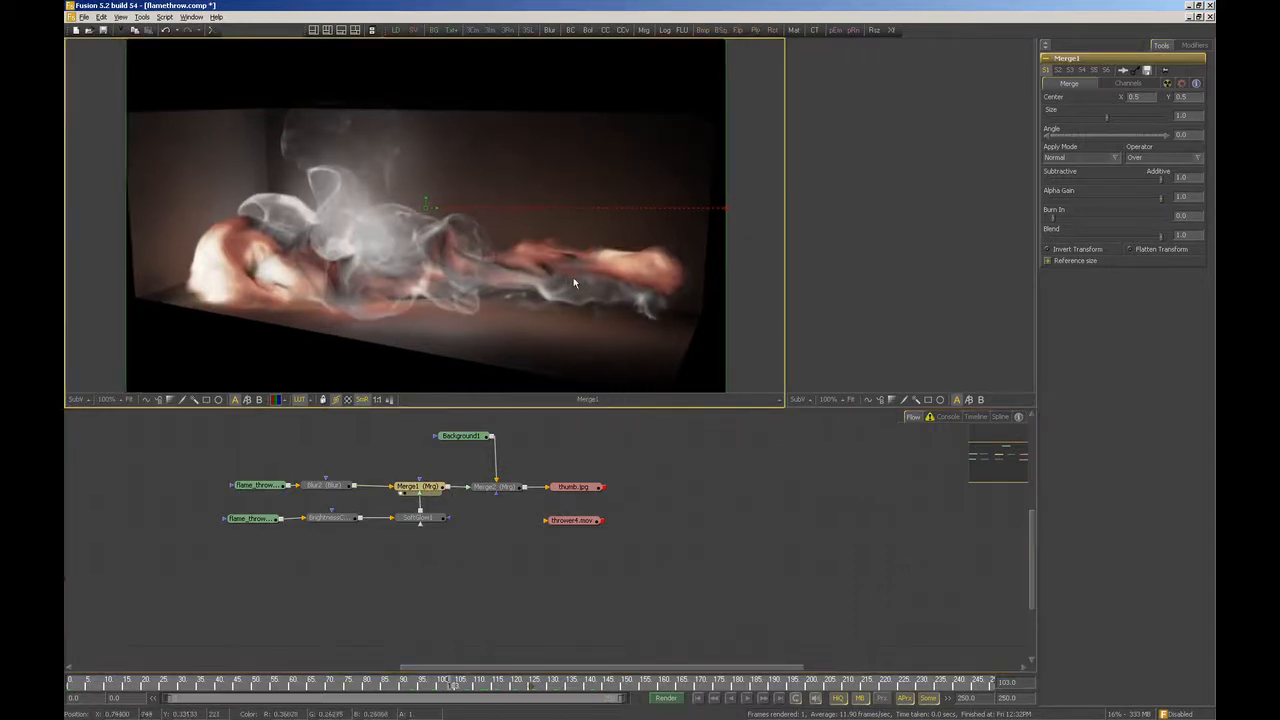
click(585, 523)
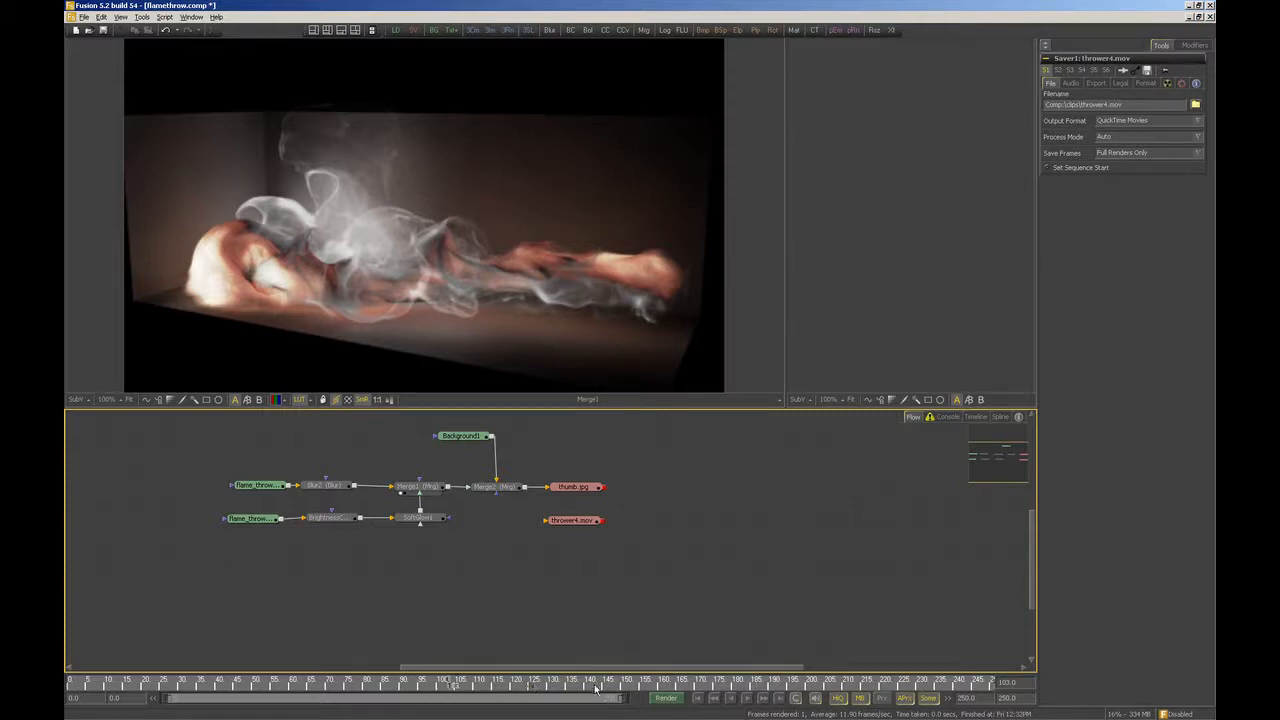
drag(603, 686, 726, 684)
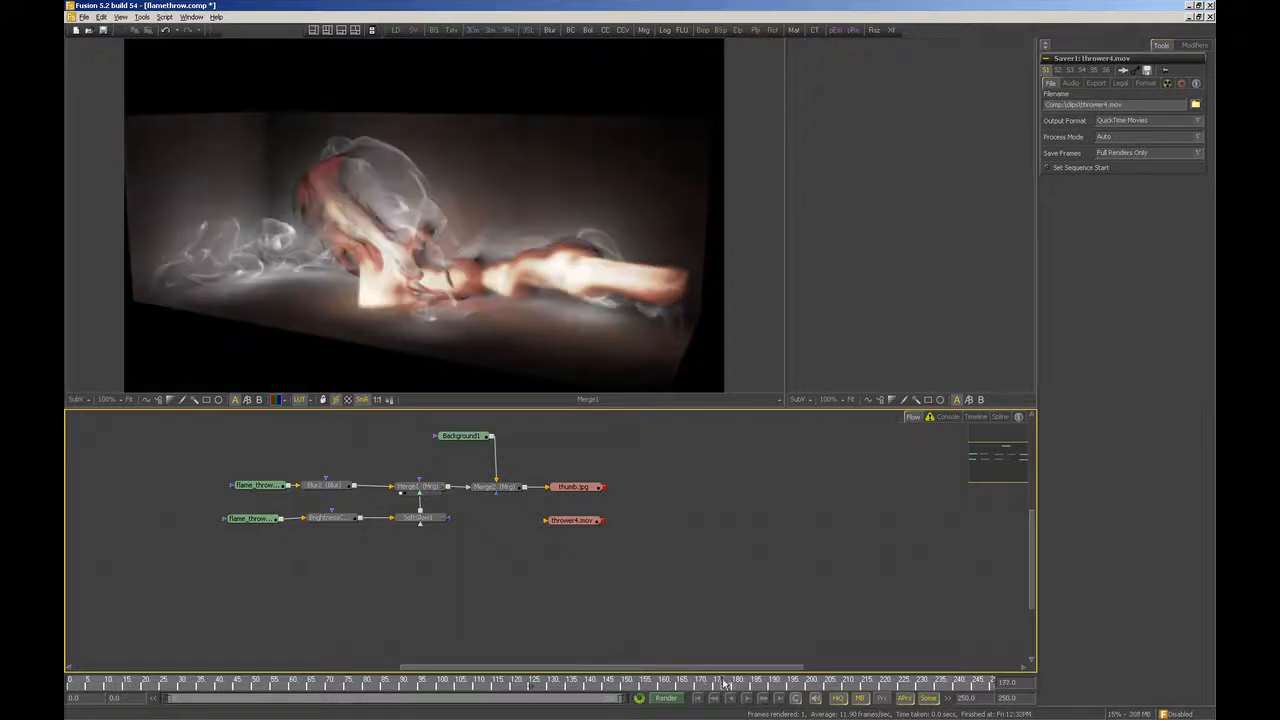